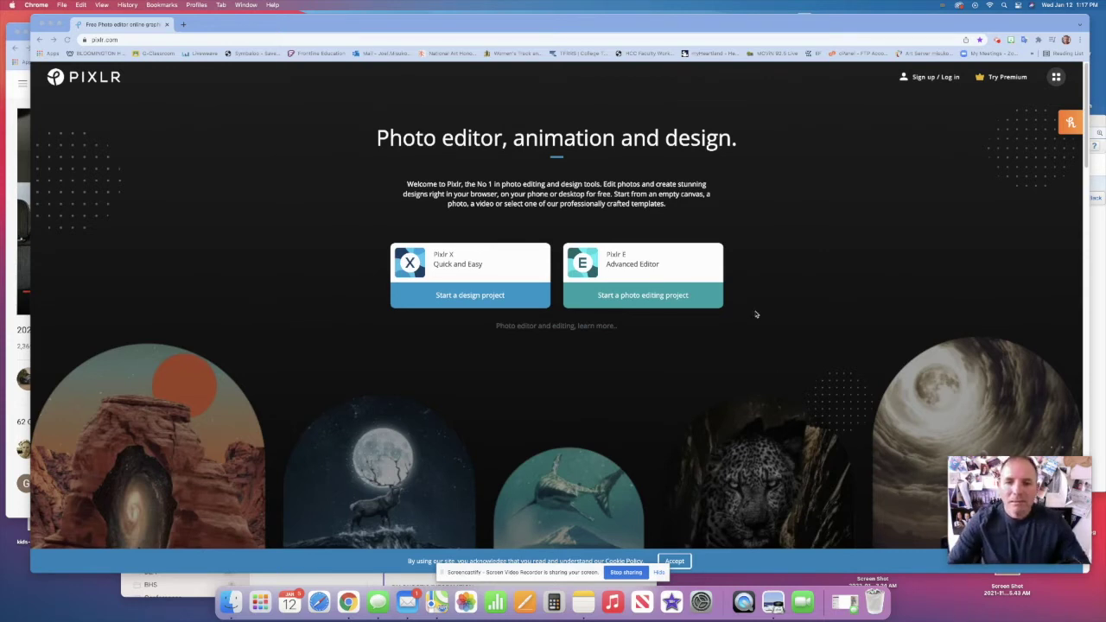
Step: Start a new blank image in the Pixlr E photo editor and look through the preset size categories
left_click(653, 297)
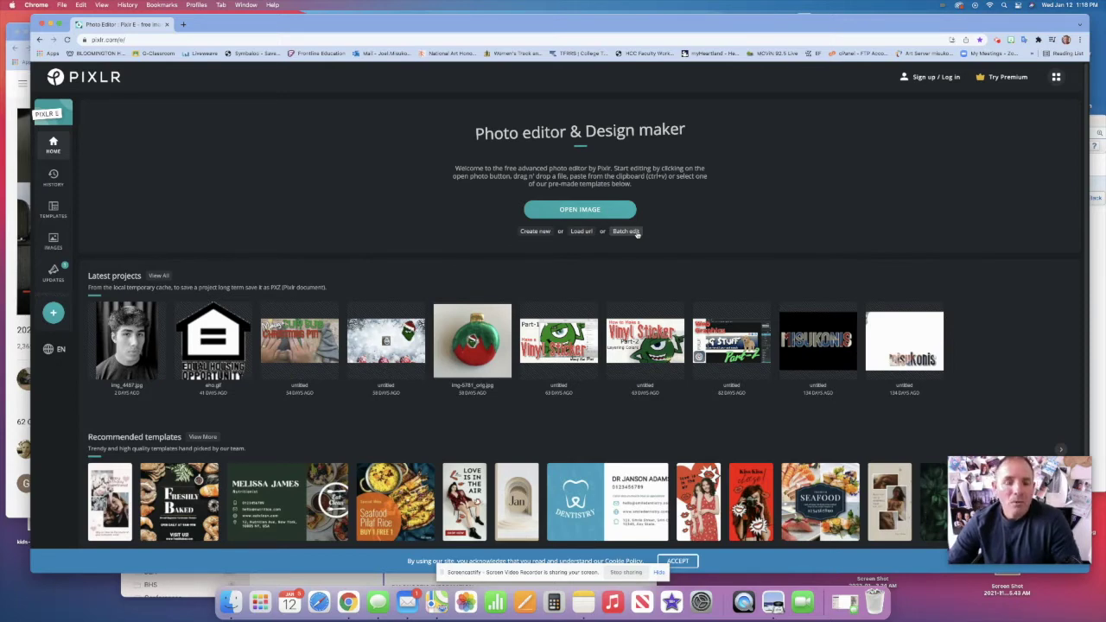
left_click(528, 234)
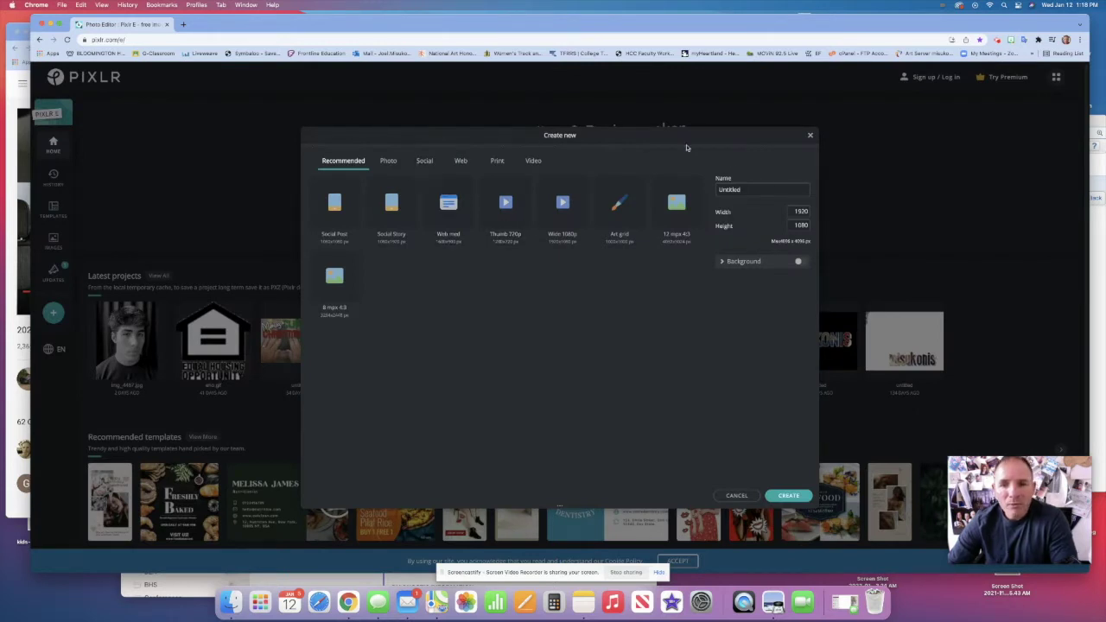
left_click(389, 165)
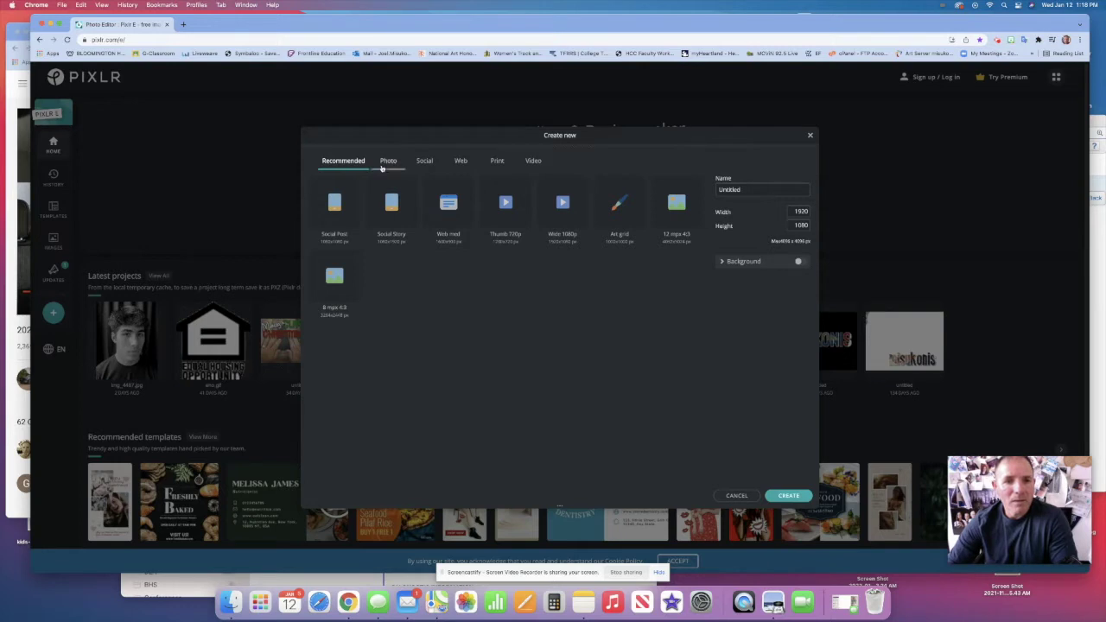
left_click(425, 164)
left_click(461, 163)
left_click(497, 162)
left_click(533, 163)
left_click(346, 162)
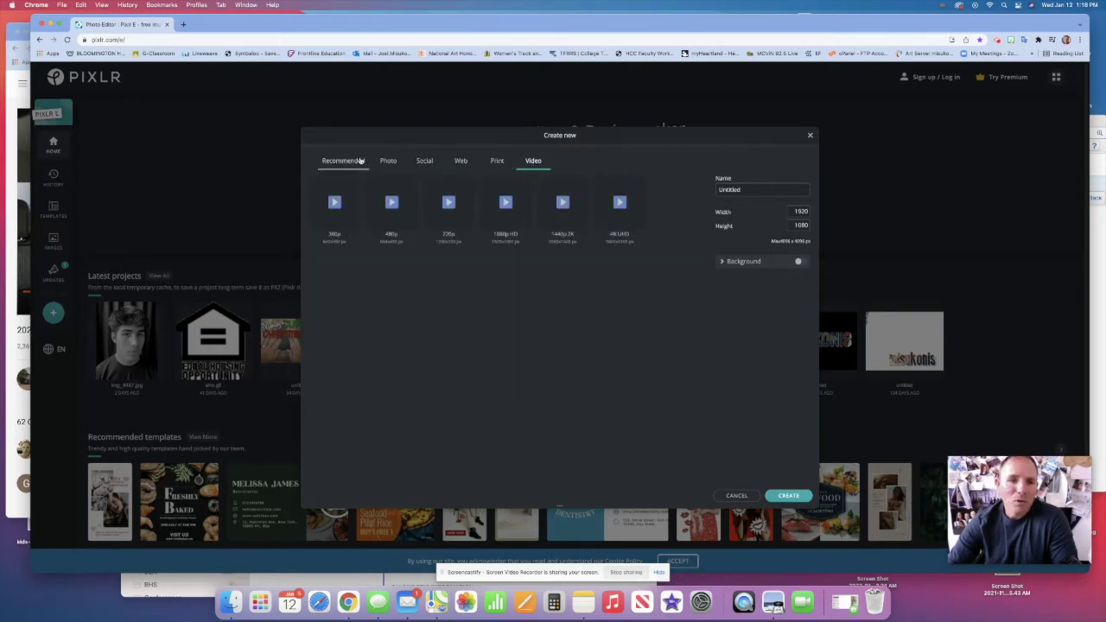
Step: Name the new image "Book Mark"
left_click(753, 190)
double_click(744, 190)
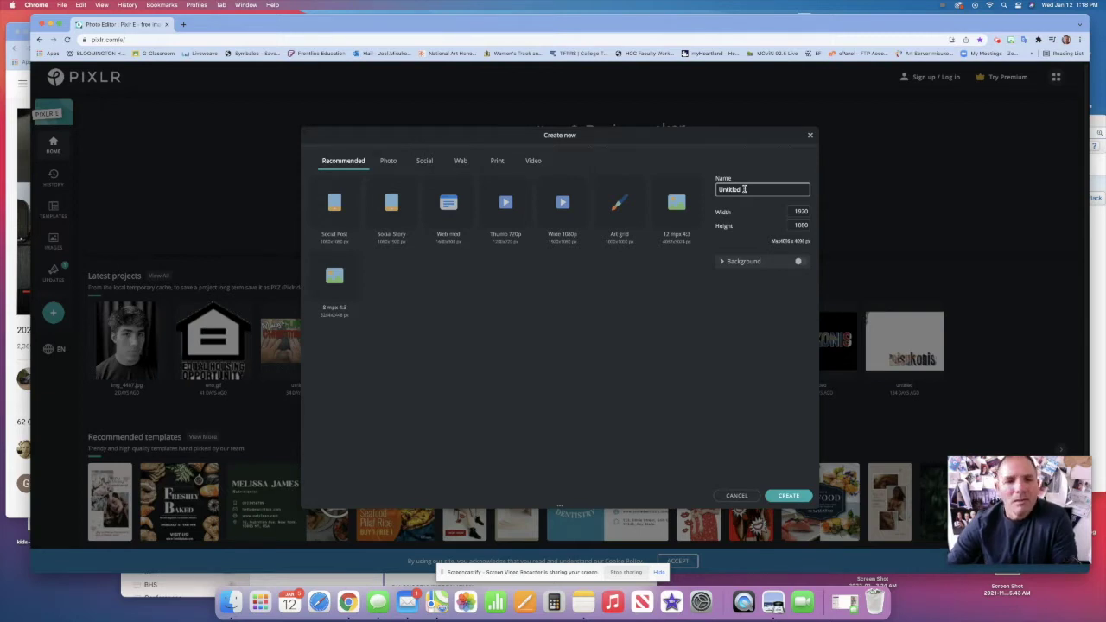
left_click(744, 190)
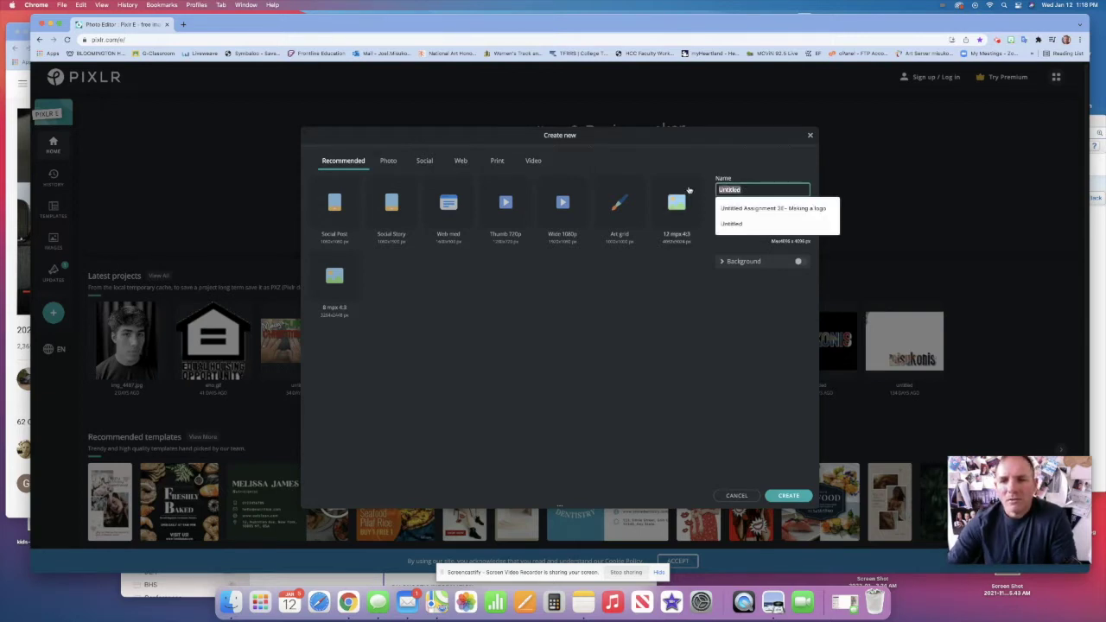
type("Book")
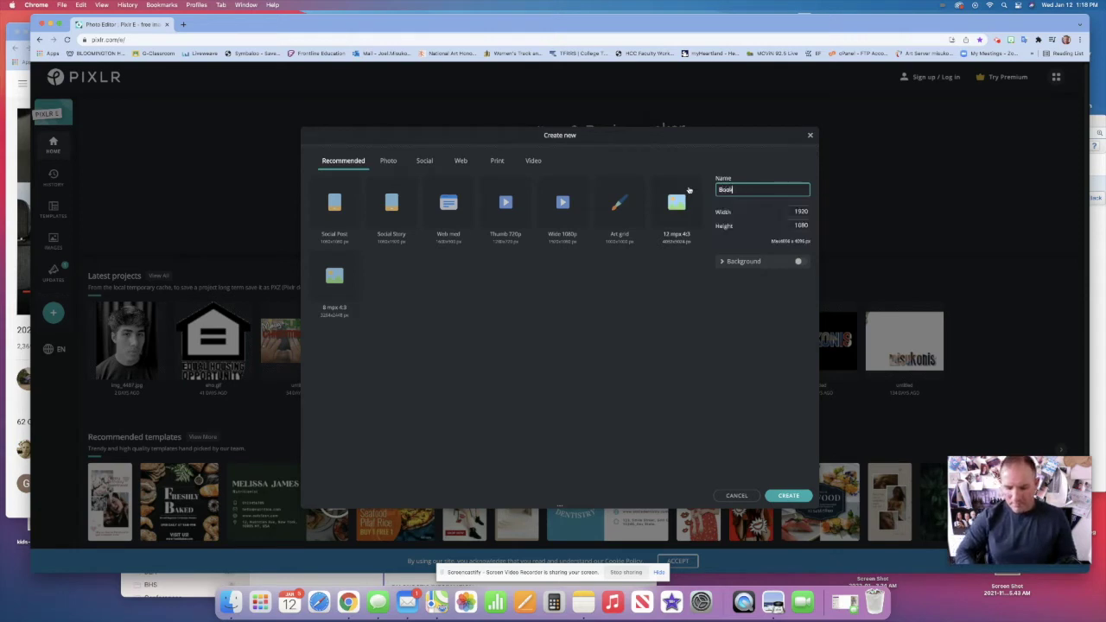
type(" Mark")
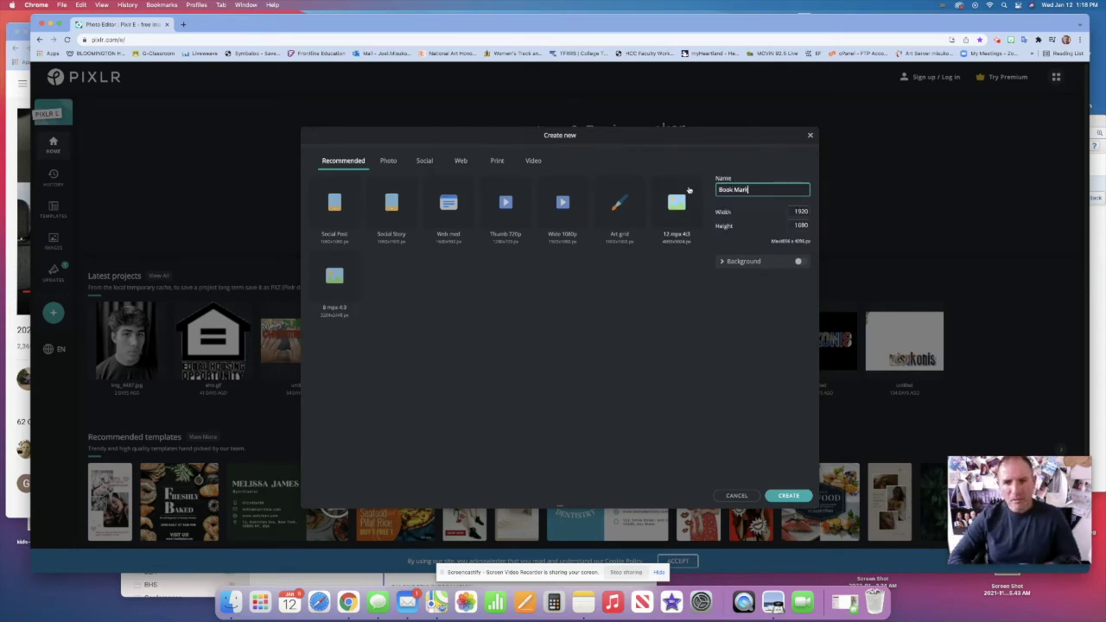
Step: Set the canvas to 192 px wide by 600 px high and create the image
key("Tab")
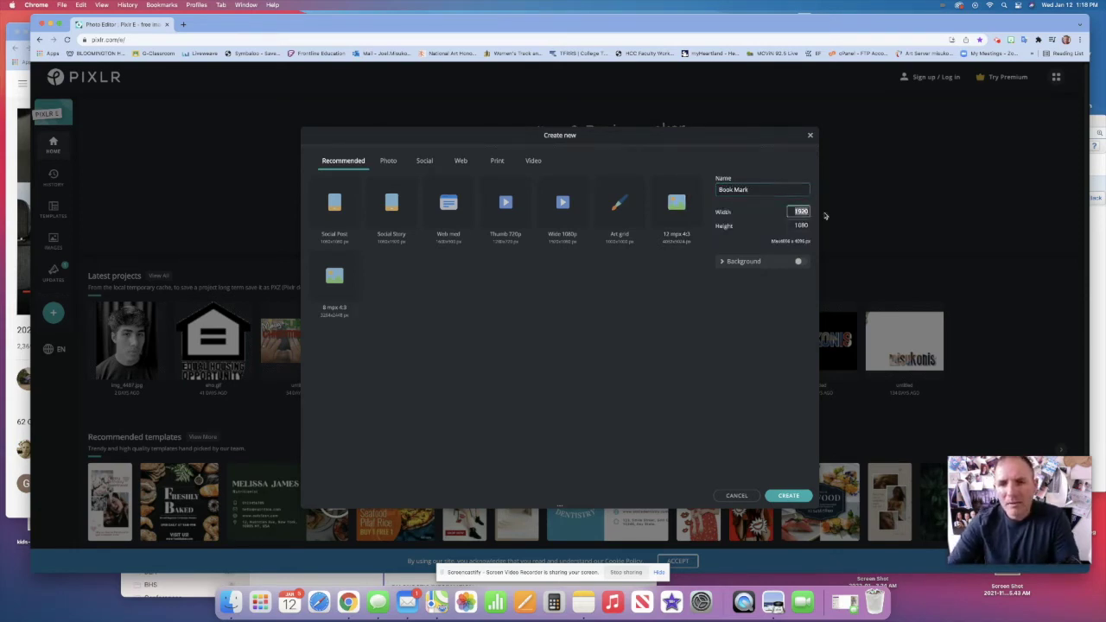
type("192")
left_click(791, 225)
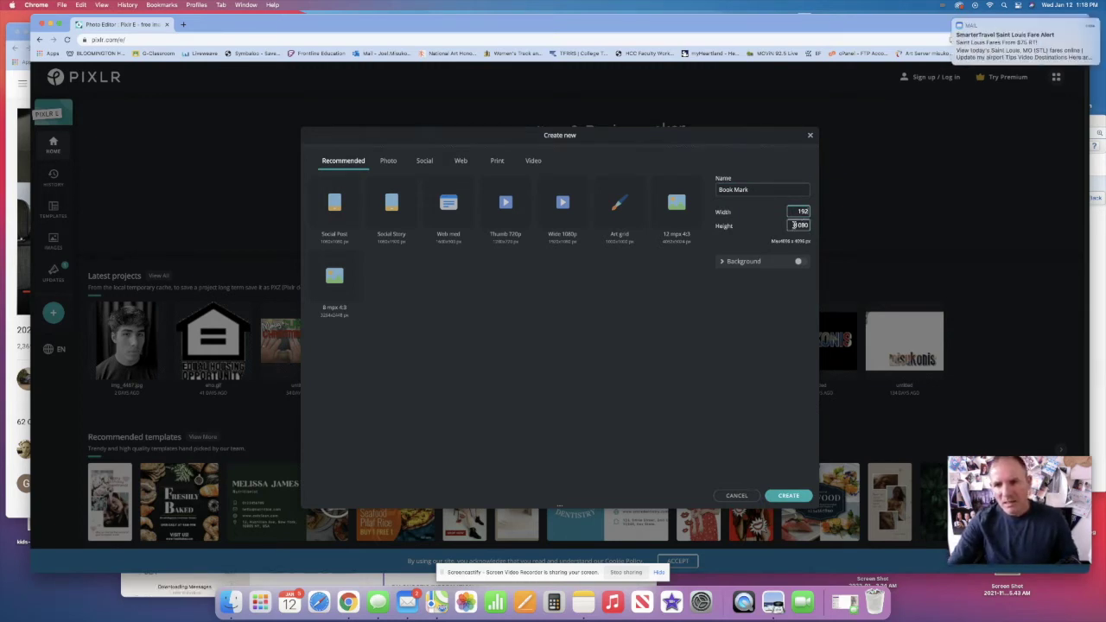
left_click_drag(792, 225, 809, 225)
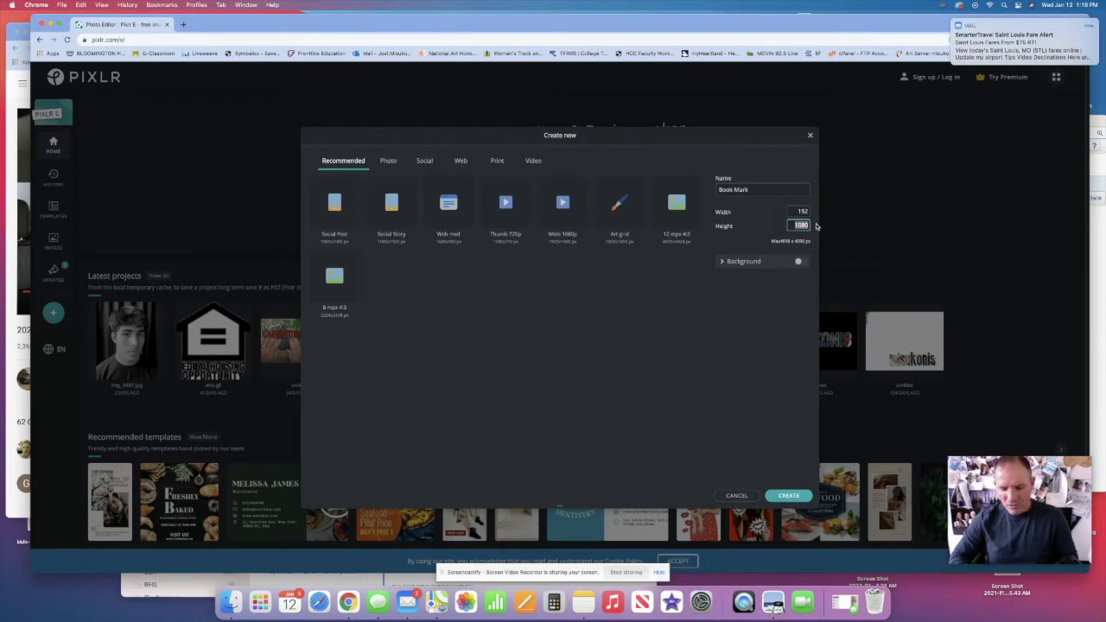
type("600")
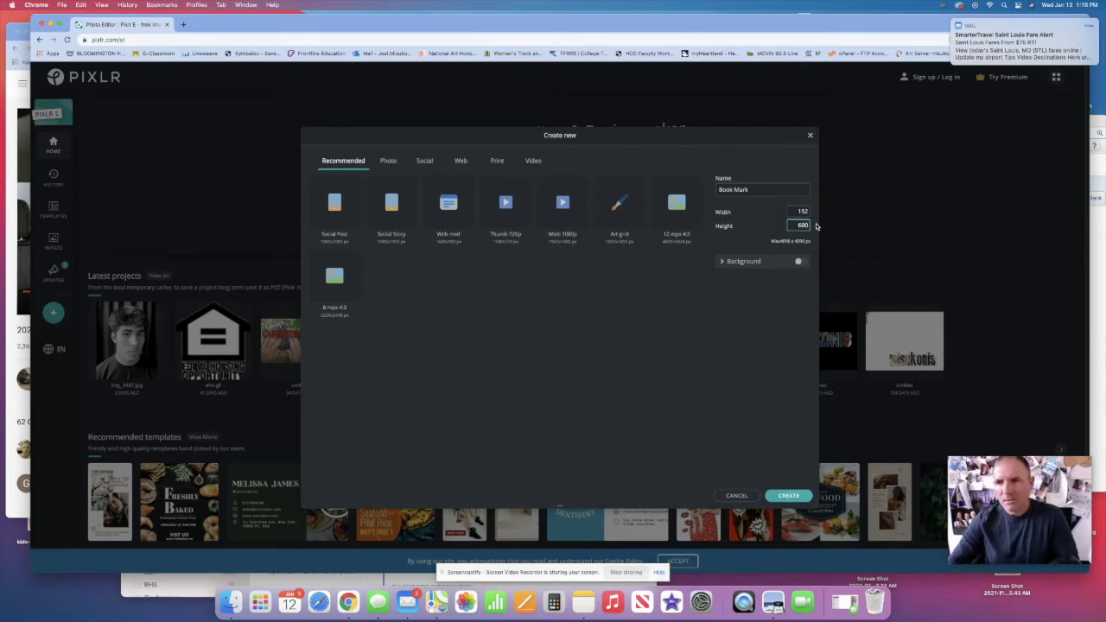
left_click(780, 493)
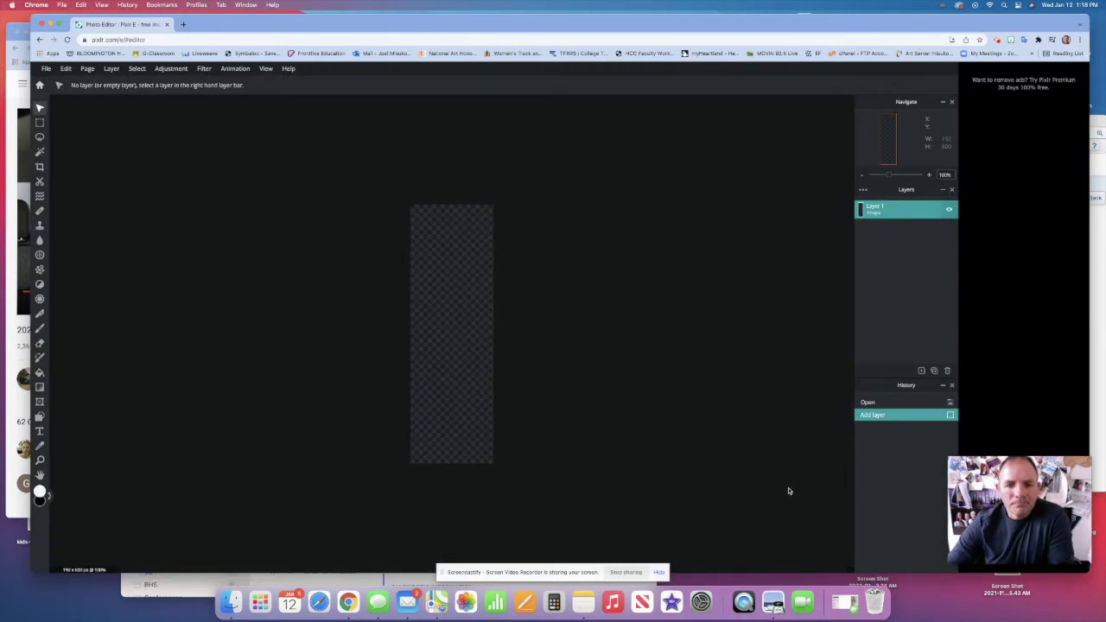
Step: Search Google Images for "dog" in a new browser tab
scroll(788, 491, "up", 2)
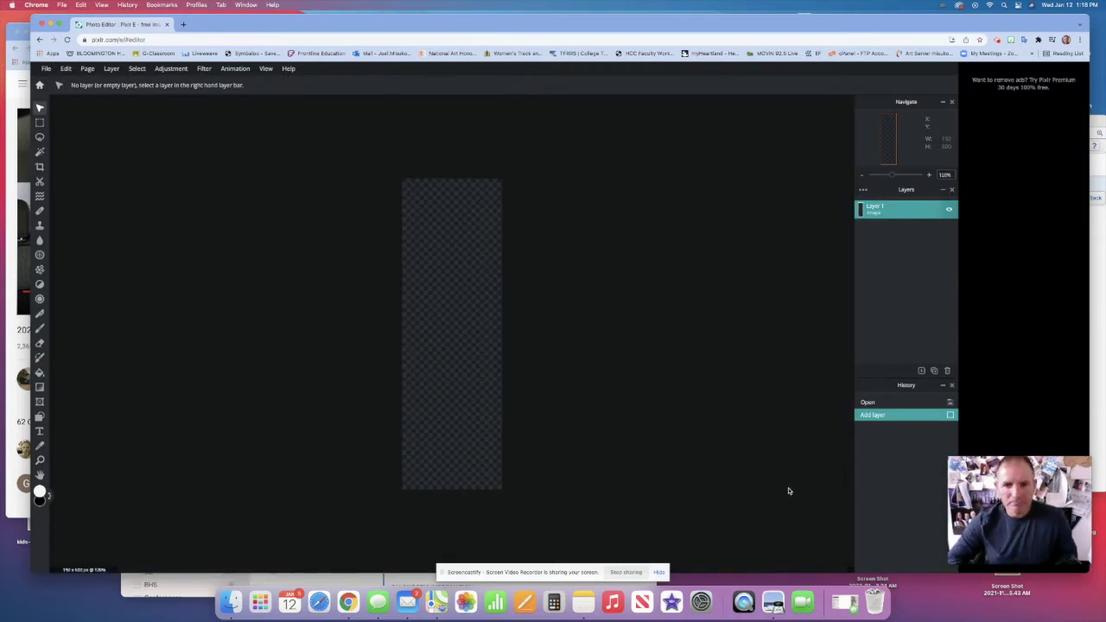
key("ctrl+super+f")
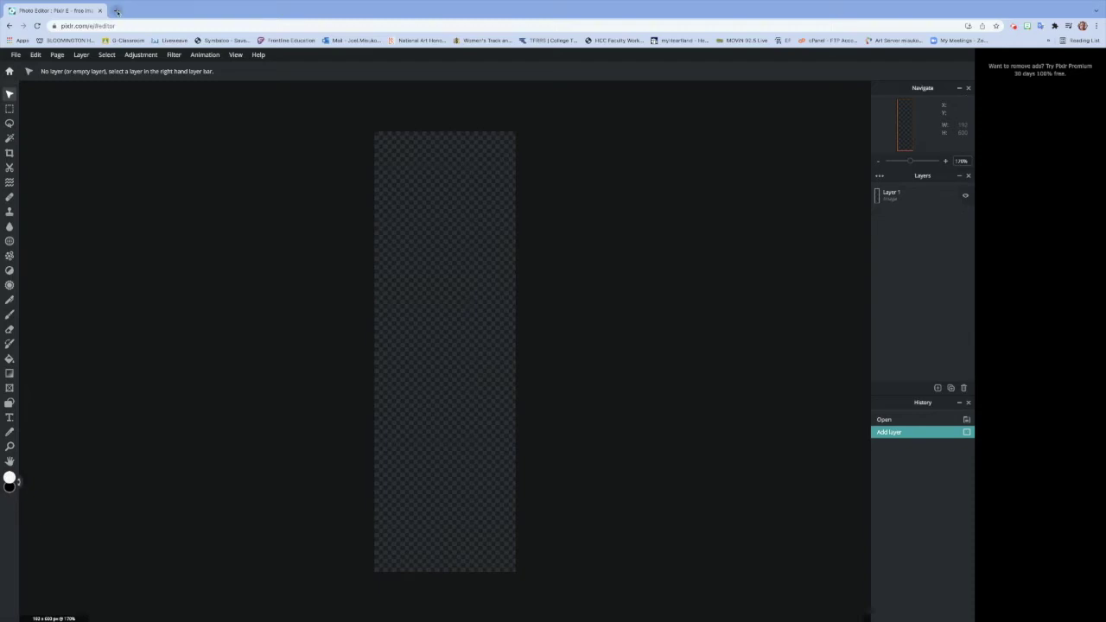
left_click(117, 11)
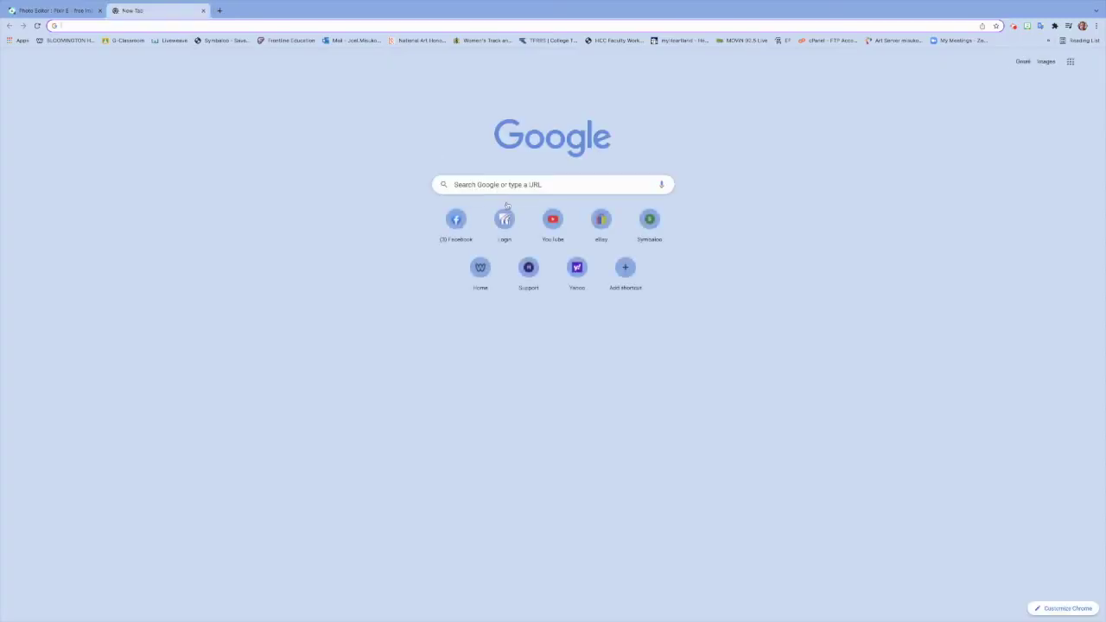
left_click(515, 185)
type("dog")
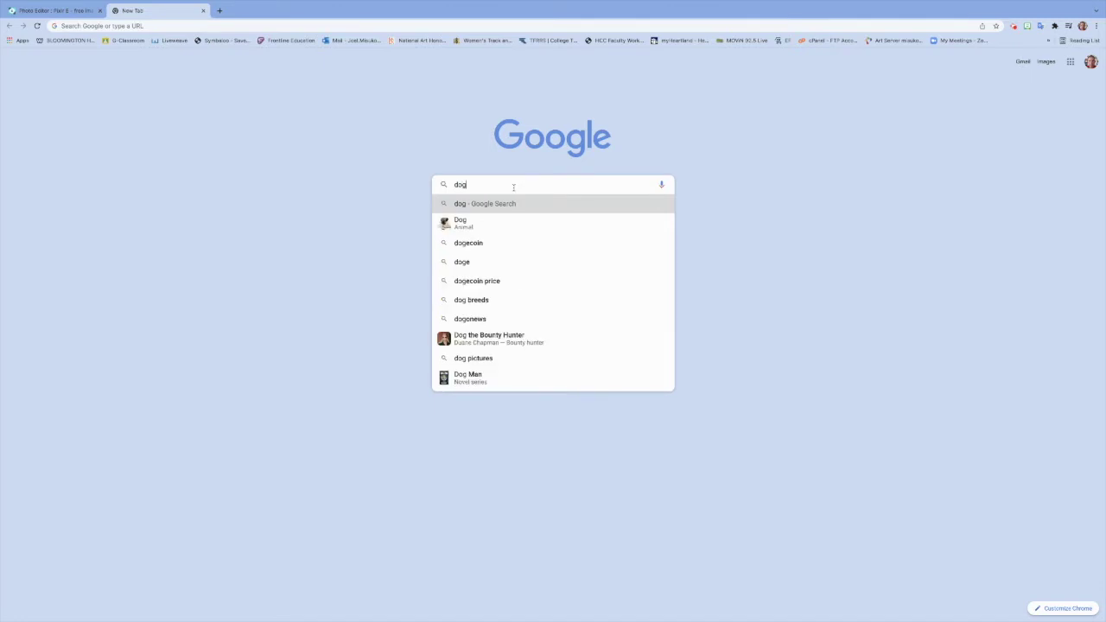
key("Return")
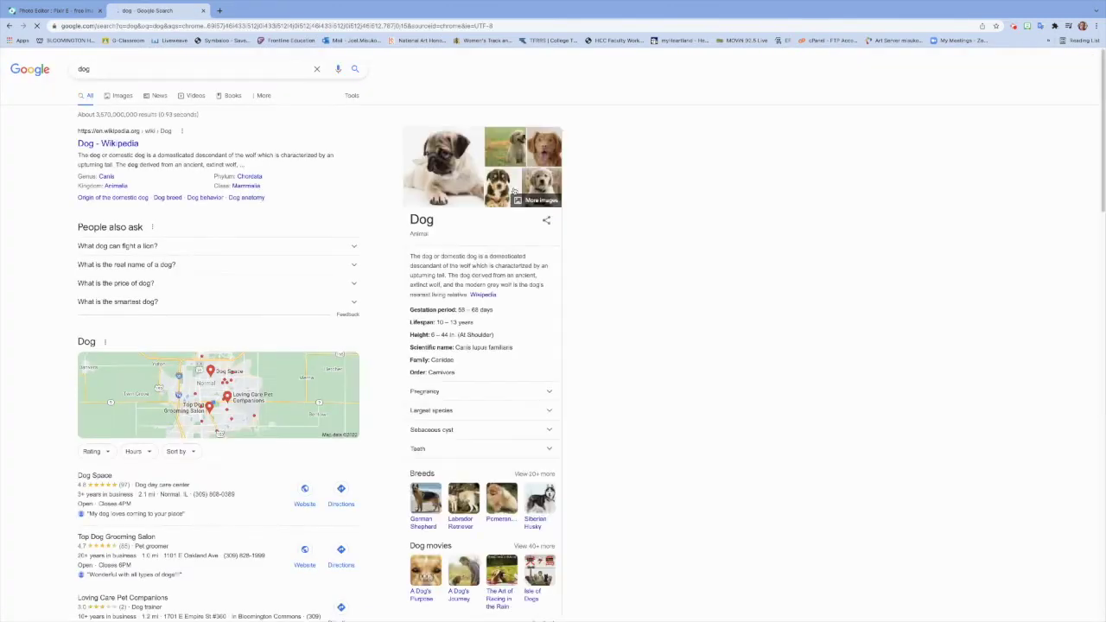
left_click(121, 96)
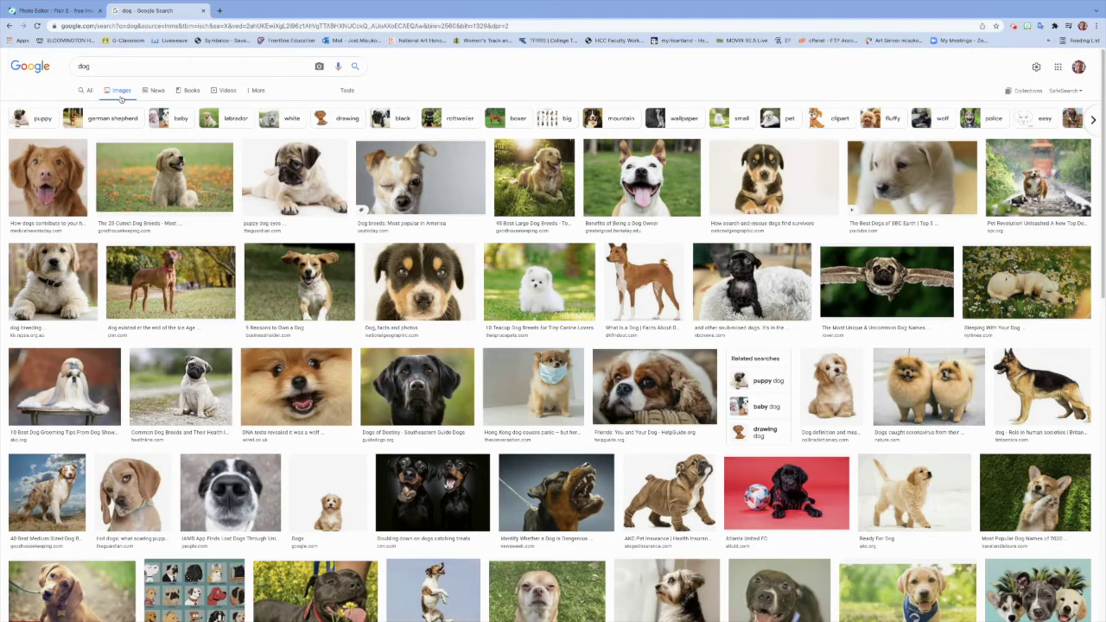
Step: Copy the full-size picture of the sitting fluffy tan puppy on white and paste it onto the bookmark canvas in Pixlr
left_click(845, 400)
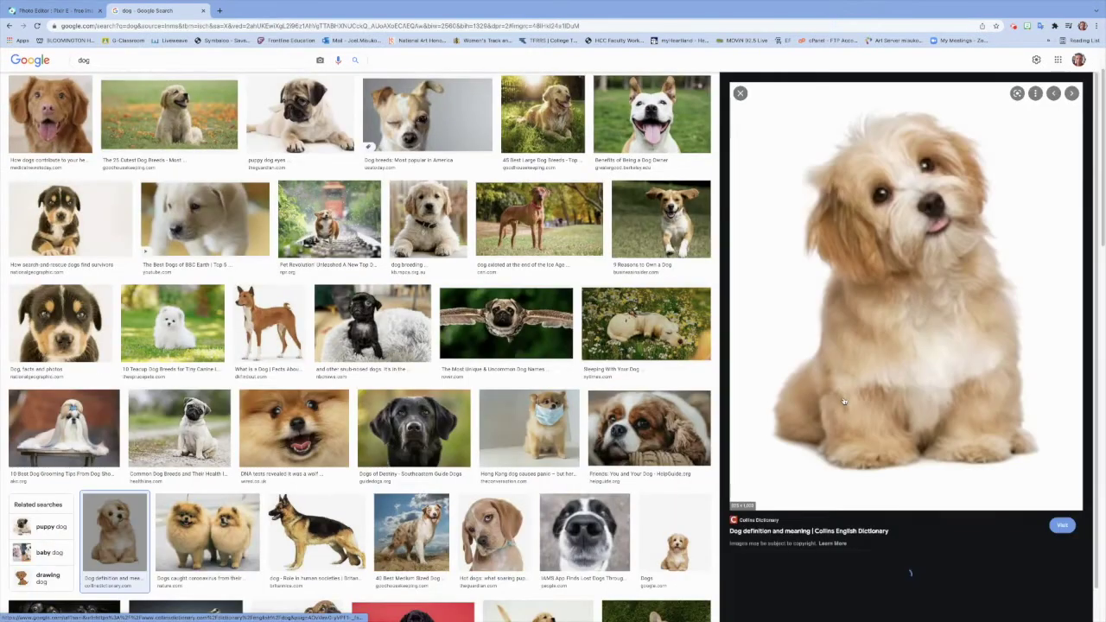
right_click(891, 275)
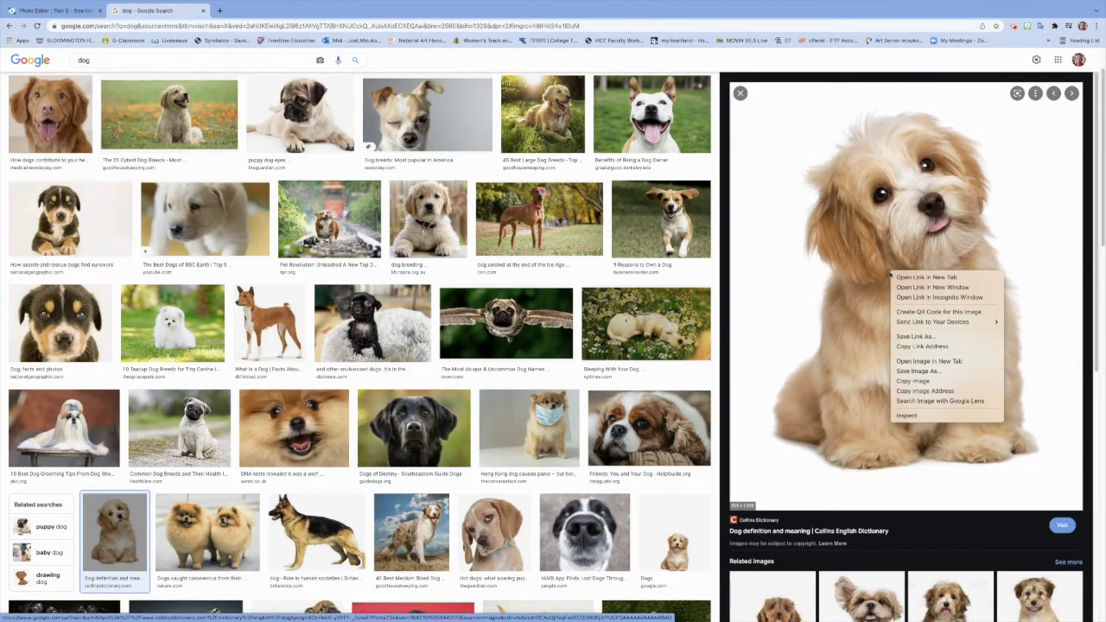
left_click(911, 383)
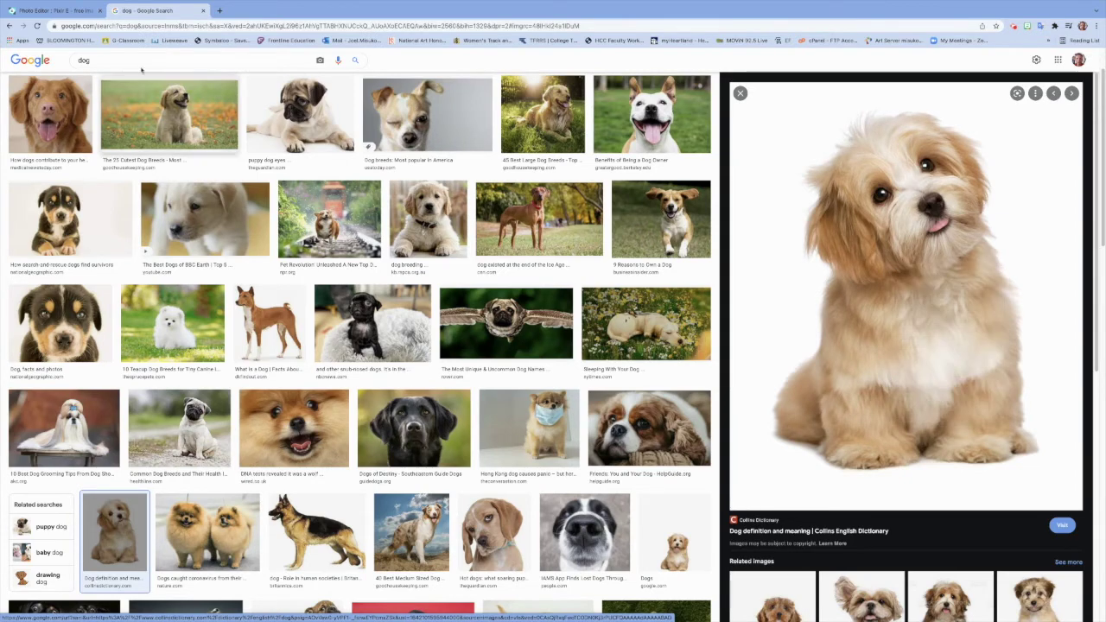
left_click(53, 11)
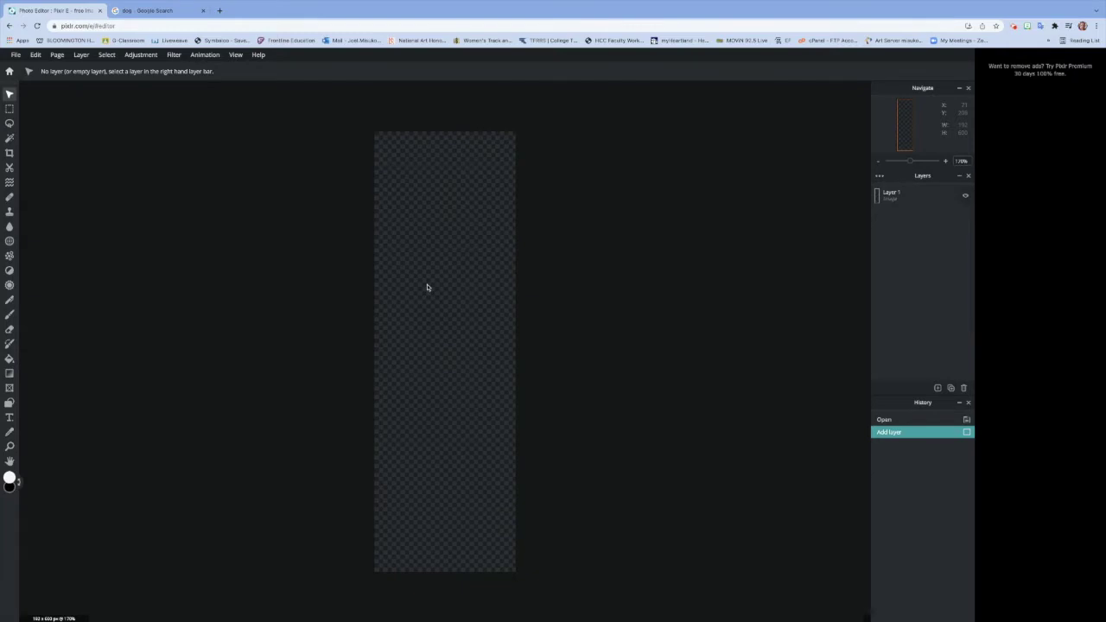
key("ctrl+v")
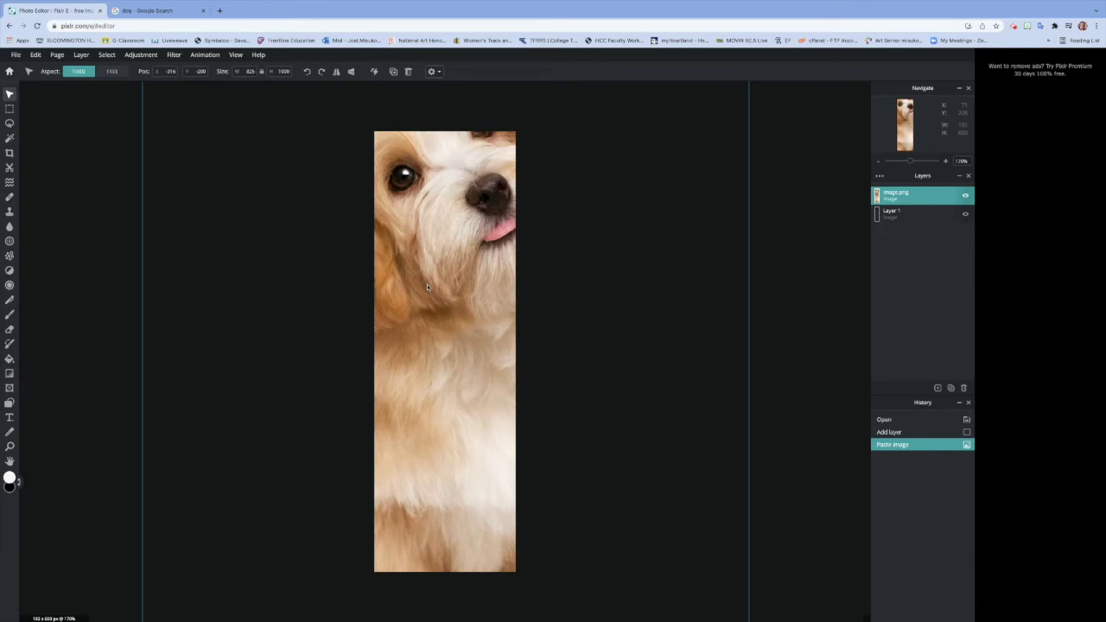
Step: Try shrinking the pasted dog image to about 131 by 287 px and moving it to the canvas's upper corner, and undo both changes
scroll(427, 284, "down", 3)
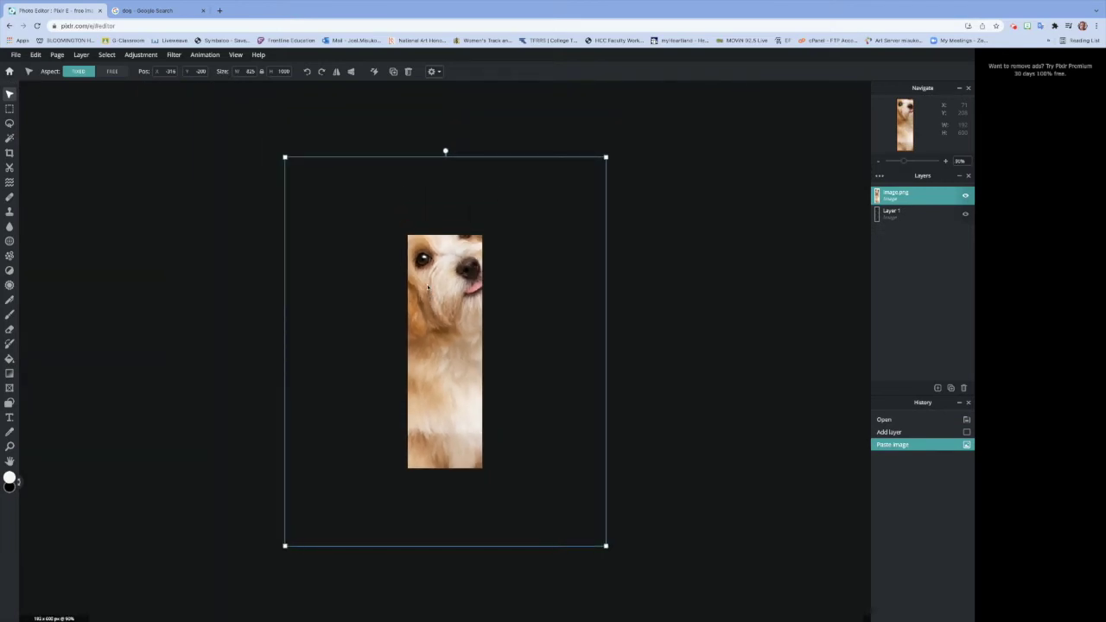
left_click_drag(286, 158, 553, 427)
left_click_drag(578, 475, 433, 277)
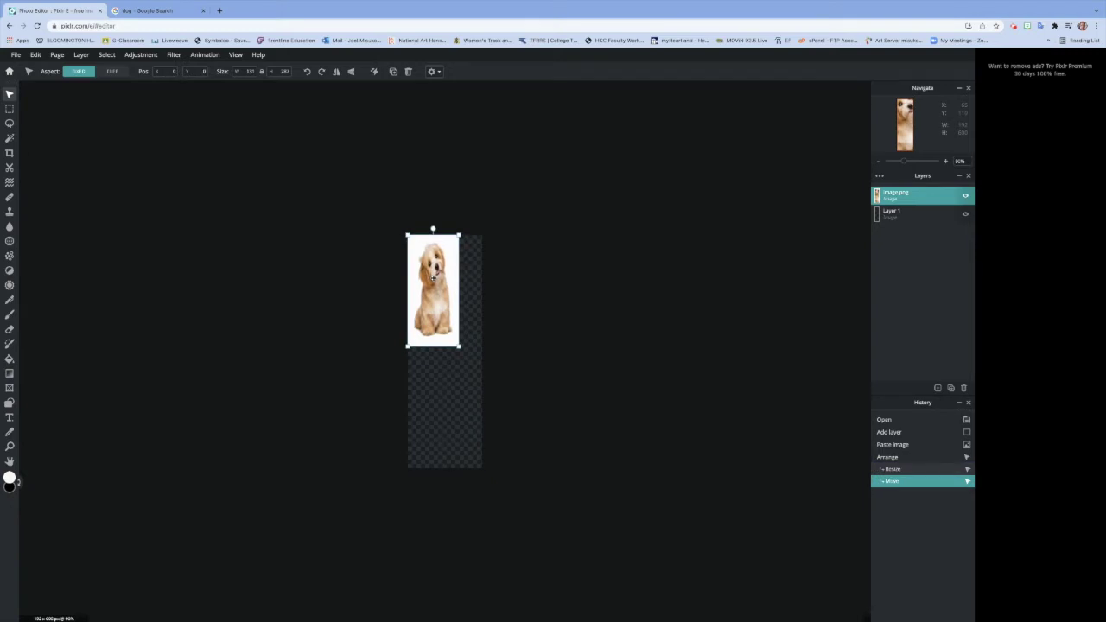
key("ctrl+z")
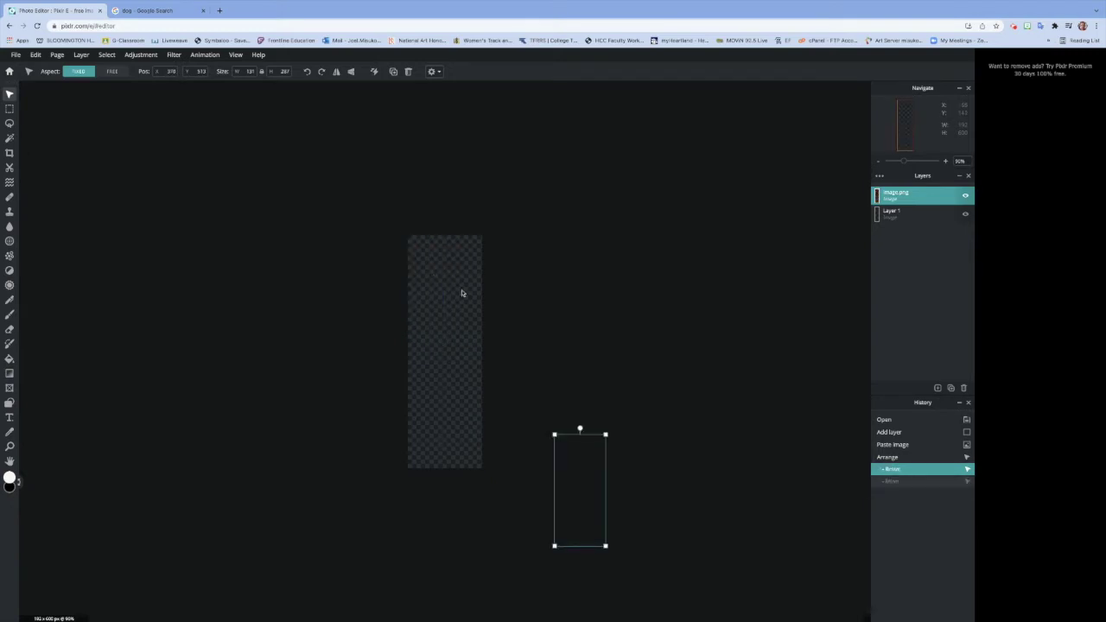
key("ctrl+z")
key("ctrl+z")
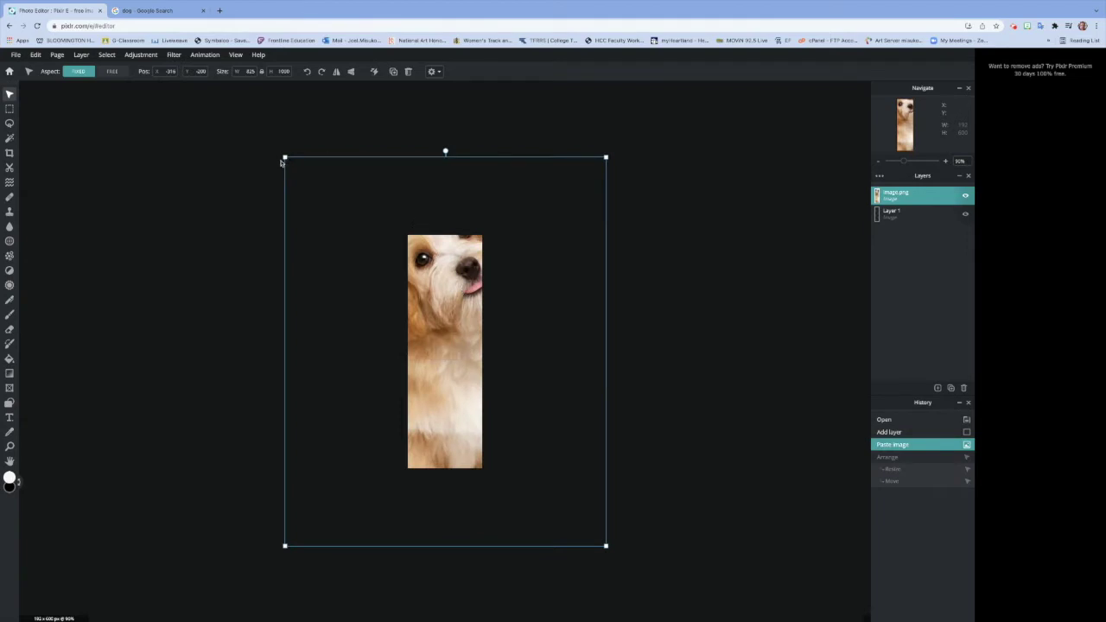
Step: Scale the dog image down to about 222 by 269 px and place it centred against the bookmark's upper edge
key("ctrl+y")
key("ctrl+y")
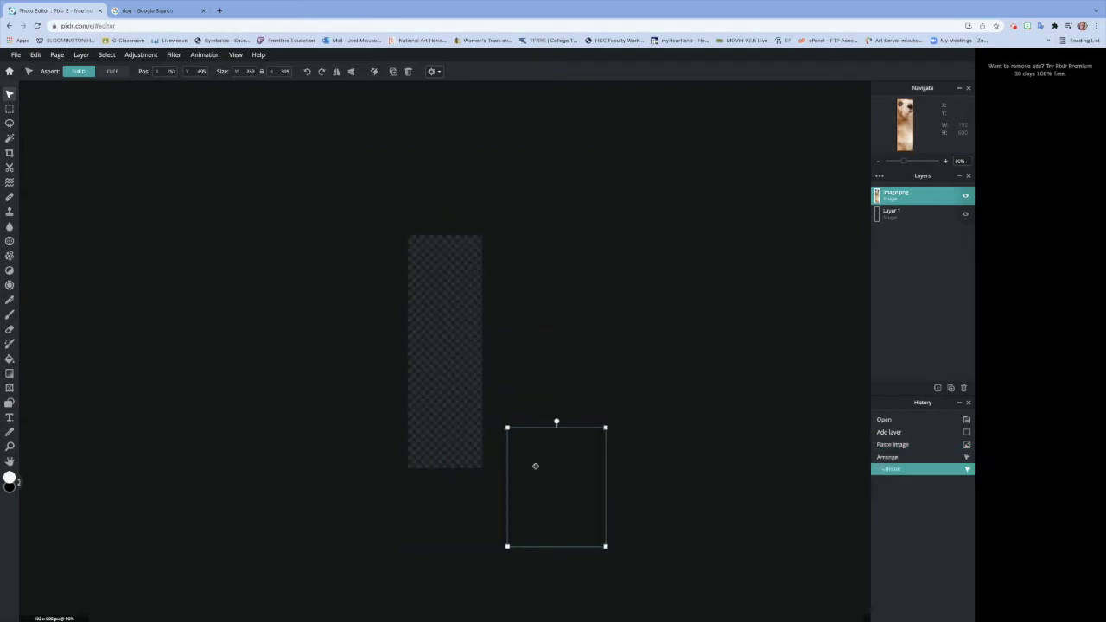
left_click_drag(519, 452, 441, 279)
left_click_drag(394, 229, 428, 261)
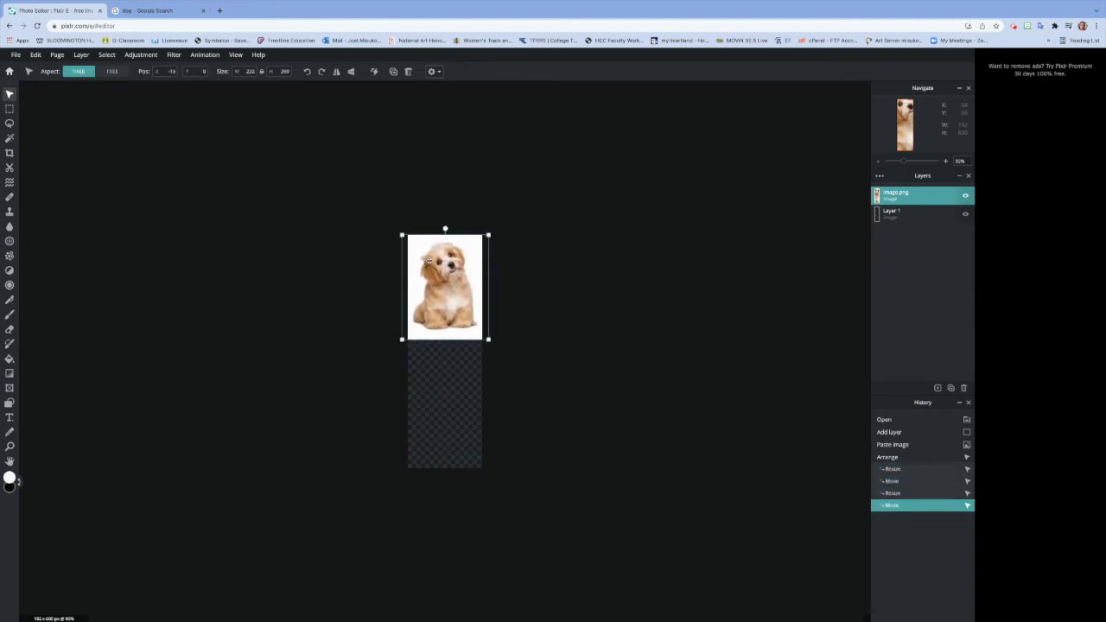
left_click(589, 281)
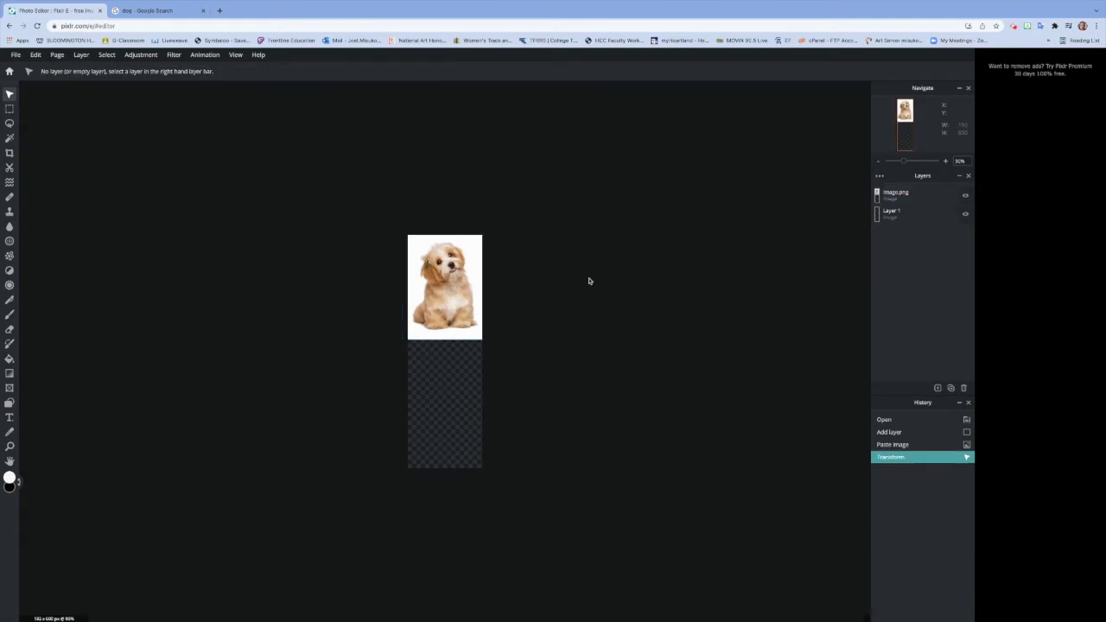
scroll(590, 281, "up", 5)
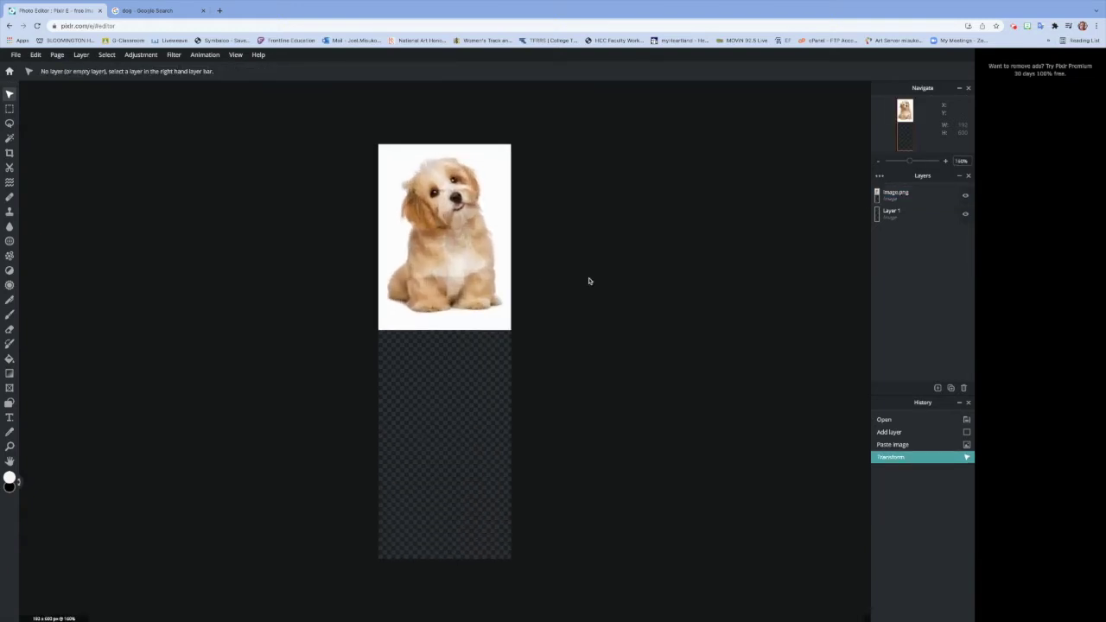
scroll(590, 281, "up", 4)
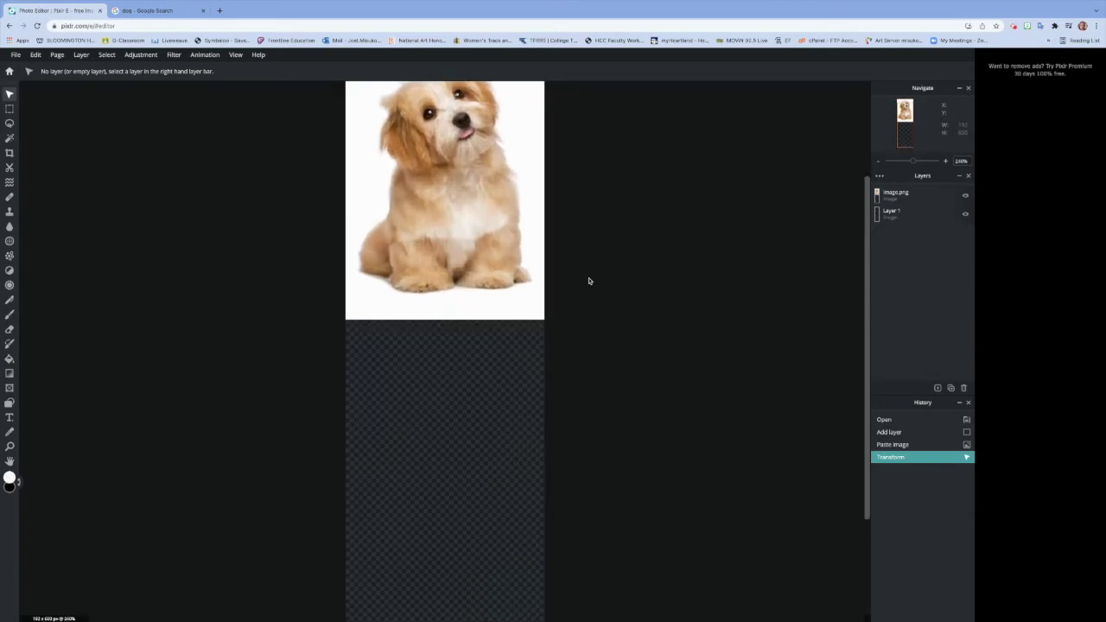
scroll(590, 281, "down", 4)
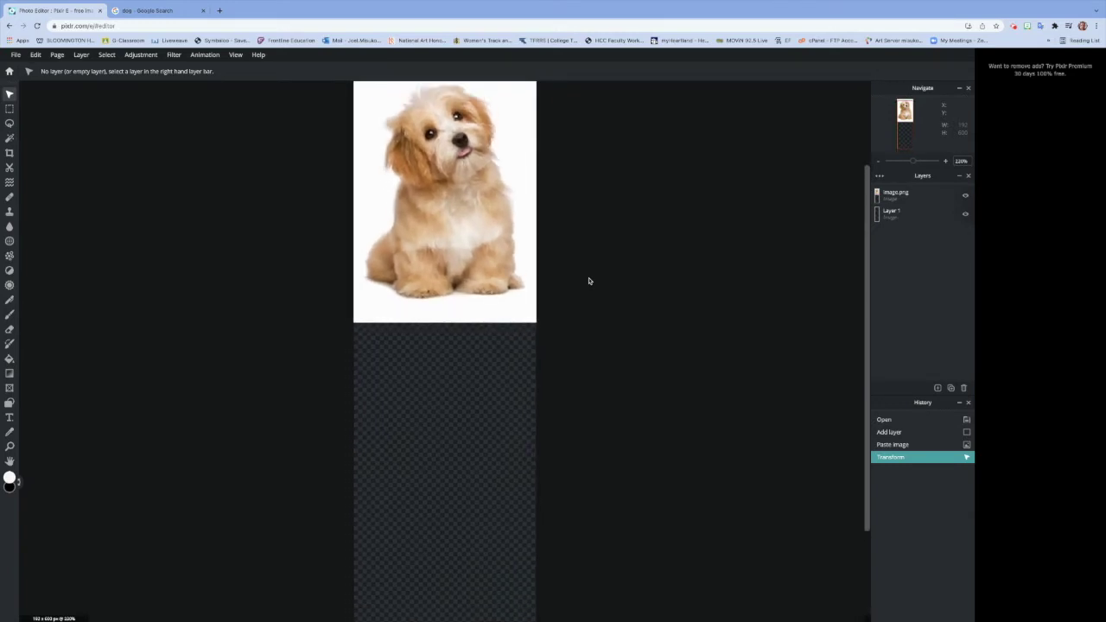
scroll(589, 281, "up", 1)
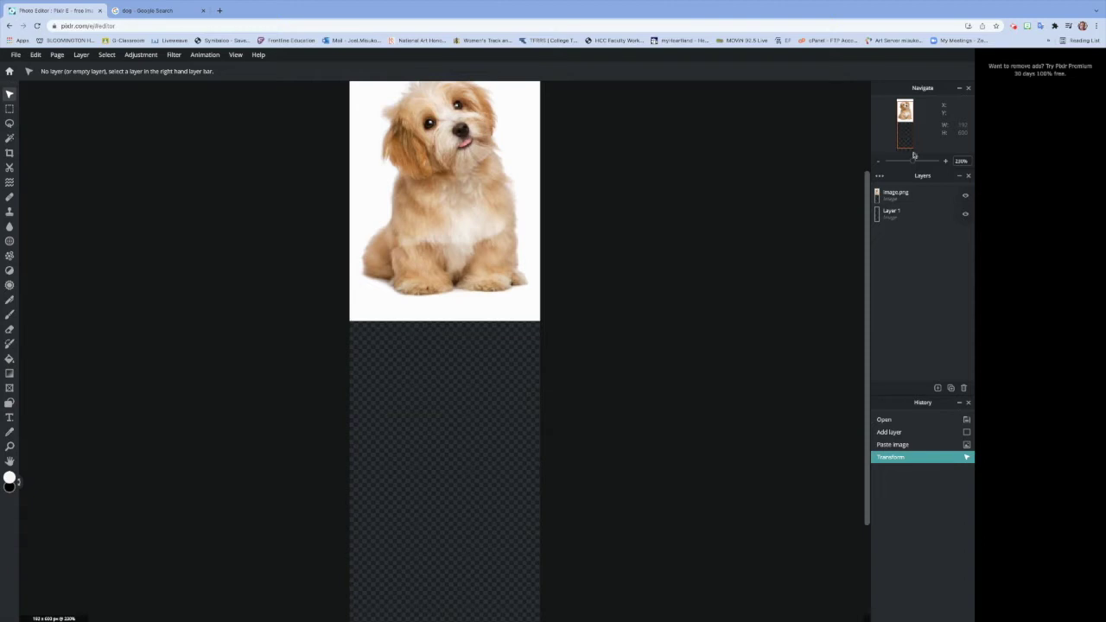
Step: Inspect the dog image up close at 600% zoom from its feet to its head, and return to a 340% view of the whole dog
left_click_drag(913, 161, 928, 164)
left_click_drag(927, 164, 923, 163)
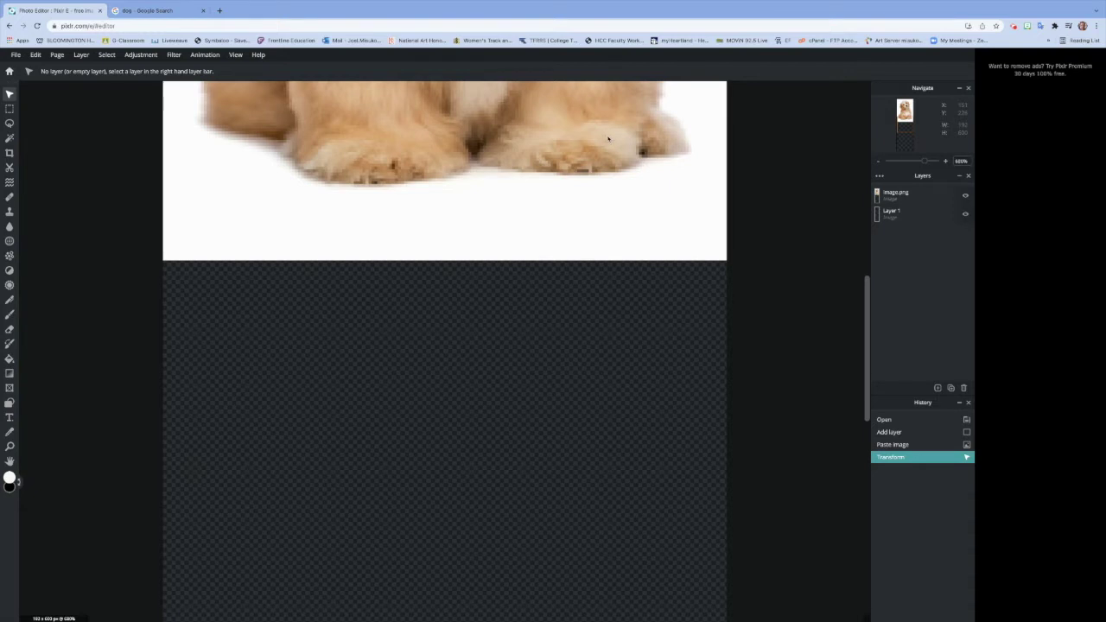
left_click_drag(600, 269, 585, 615)
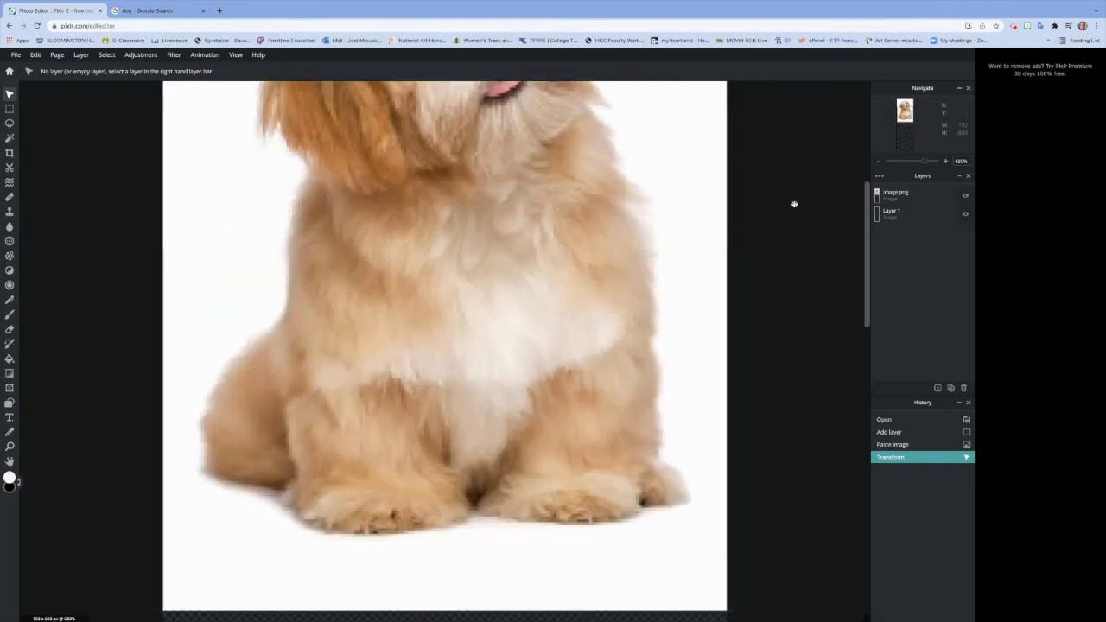
left_click_drag(776, 285, 748, 403)
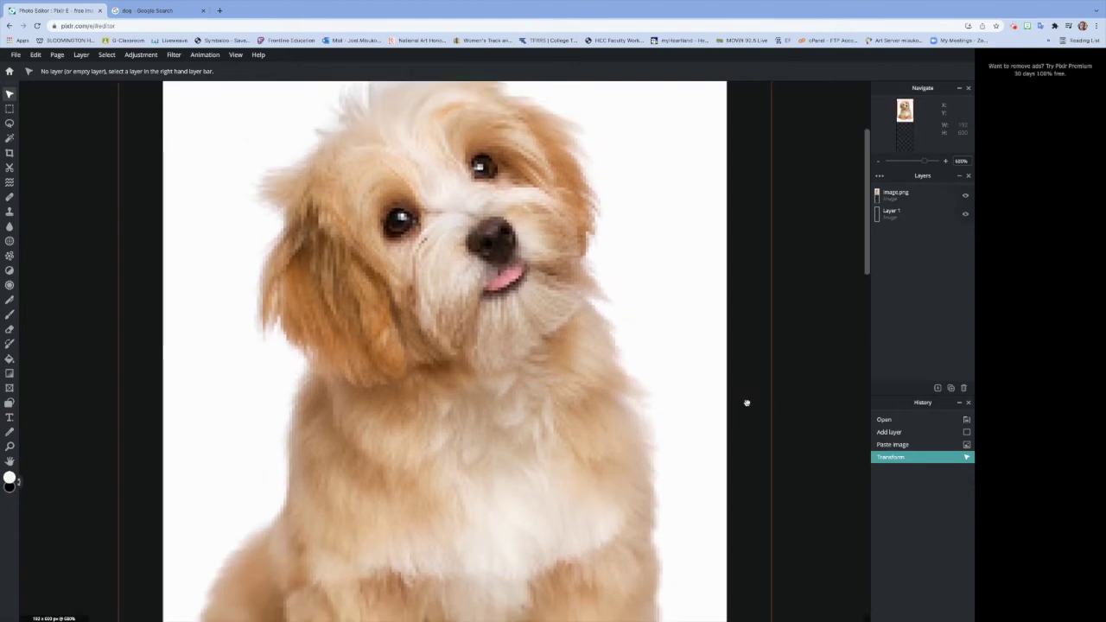
left_click_drag(906, 109, 905, 108)
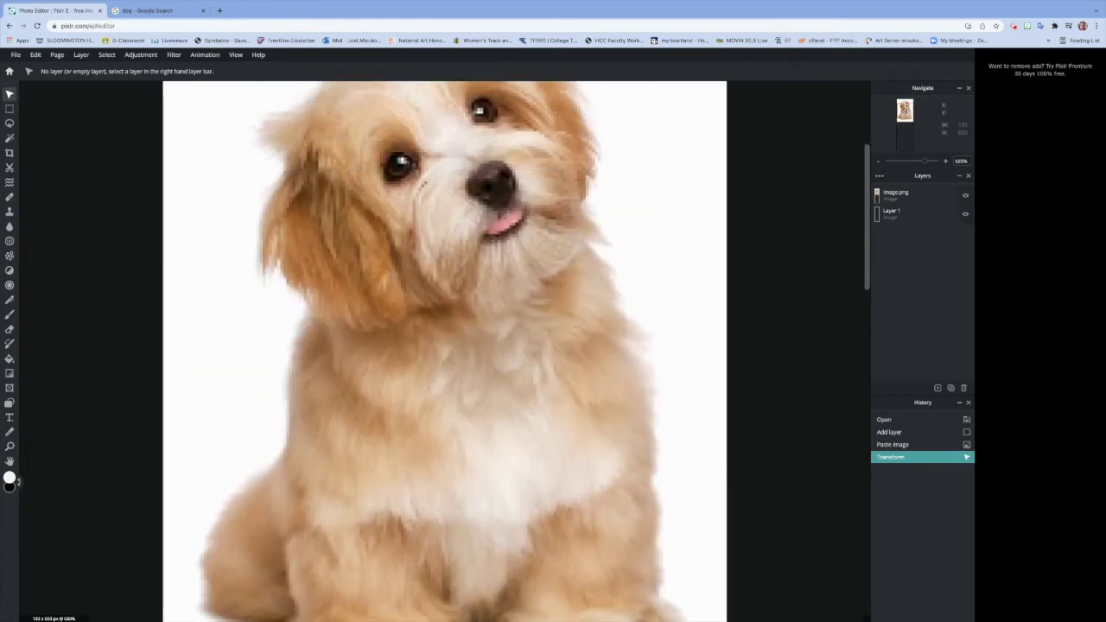
left_click_drag(869, 165, 866, 127)
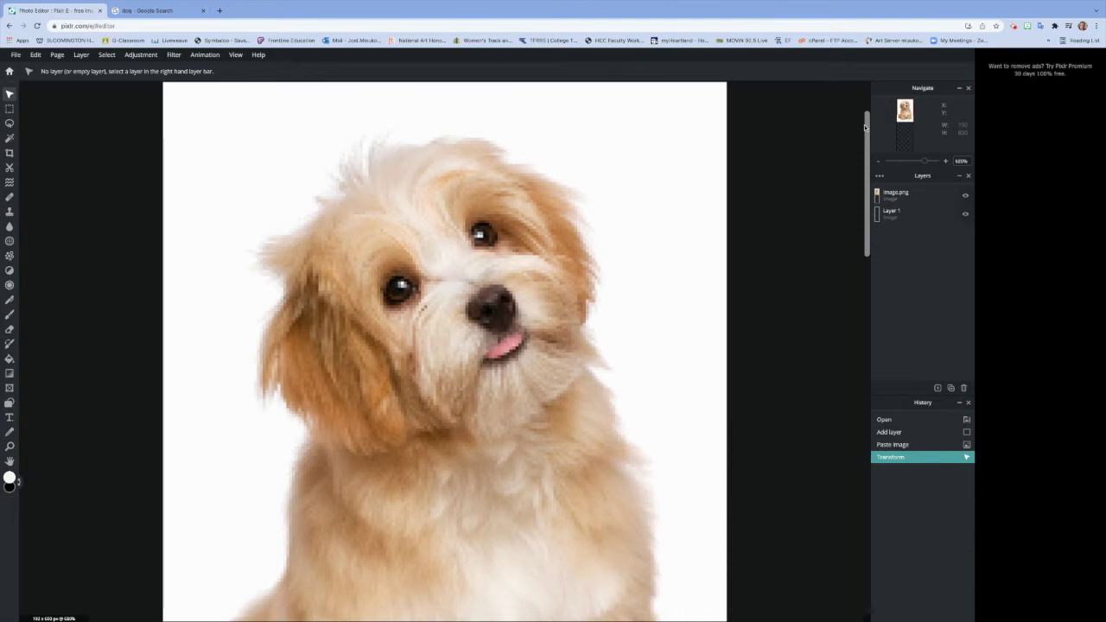
mouse_move(923, 162)
left_mouse_down()
mouse_move(940, 162)
mouse_move(918, 168)
left_mouse_up()
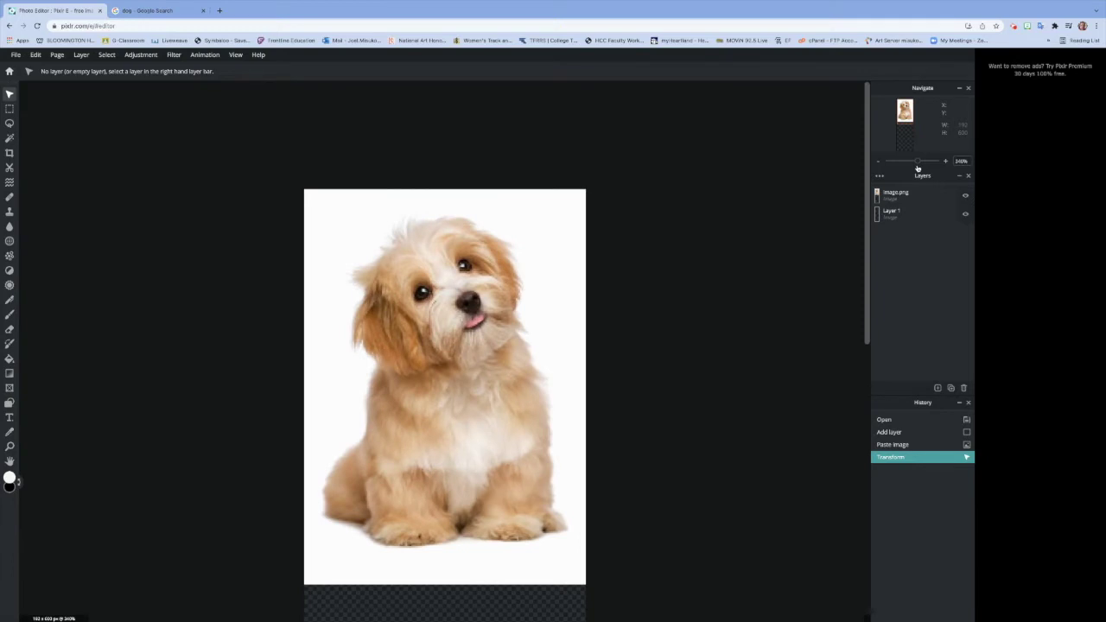
mouse_move(909, 124)
left_mouse_down()
mouse_move(911, 112)
mouse_move(905, 121)
left_mouse_up()
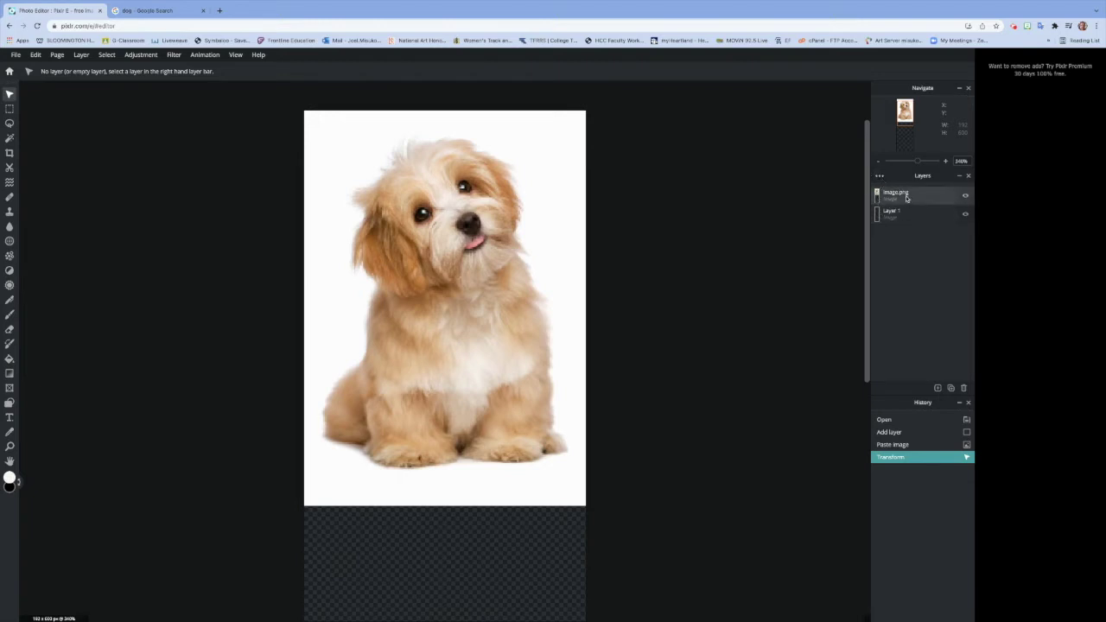
Step: Review the dog image layer's settings, including its name, blend mode, opacity, lock, visibility and merge options, and close them
left_click(907, 199)
left_click(878, 178)
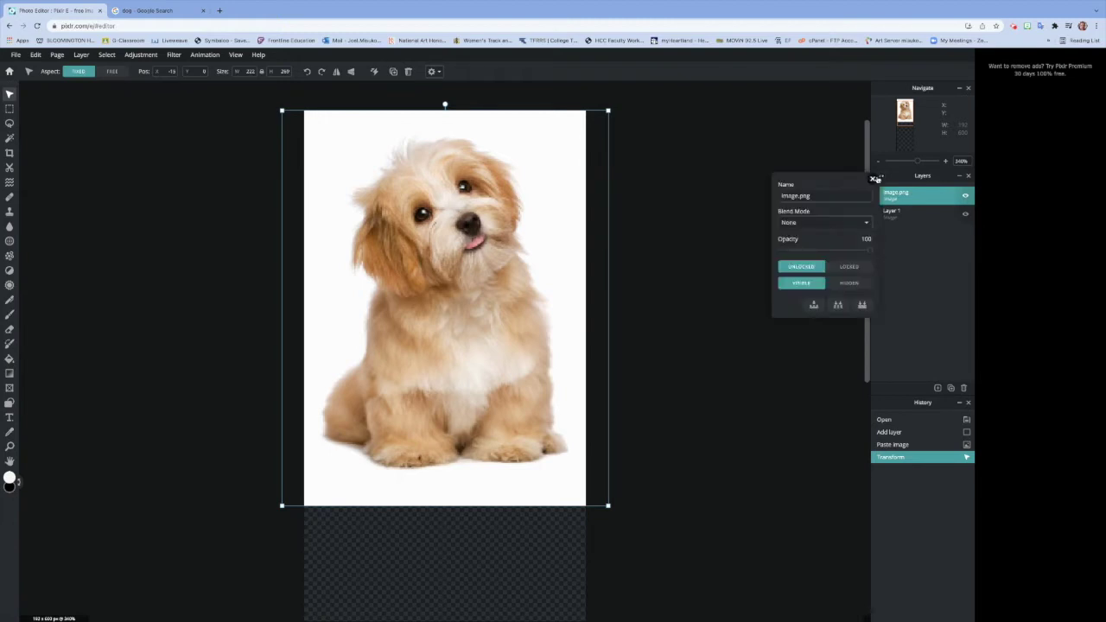
left_click(830, 195)
mouse_move(869, 250)
left_mouse_down()
mouse_move(810, 250)
mouse_move(870, 250)
left_mouse_up()
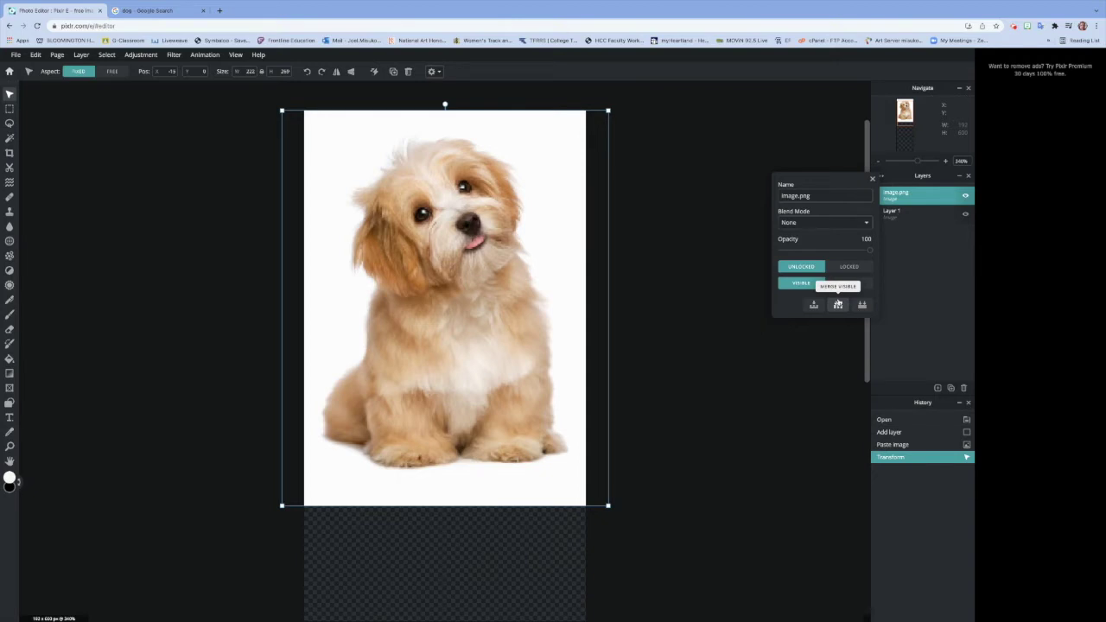
left_click(877, 179)
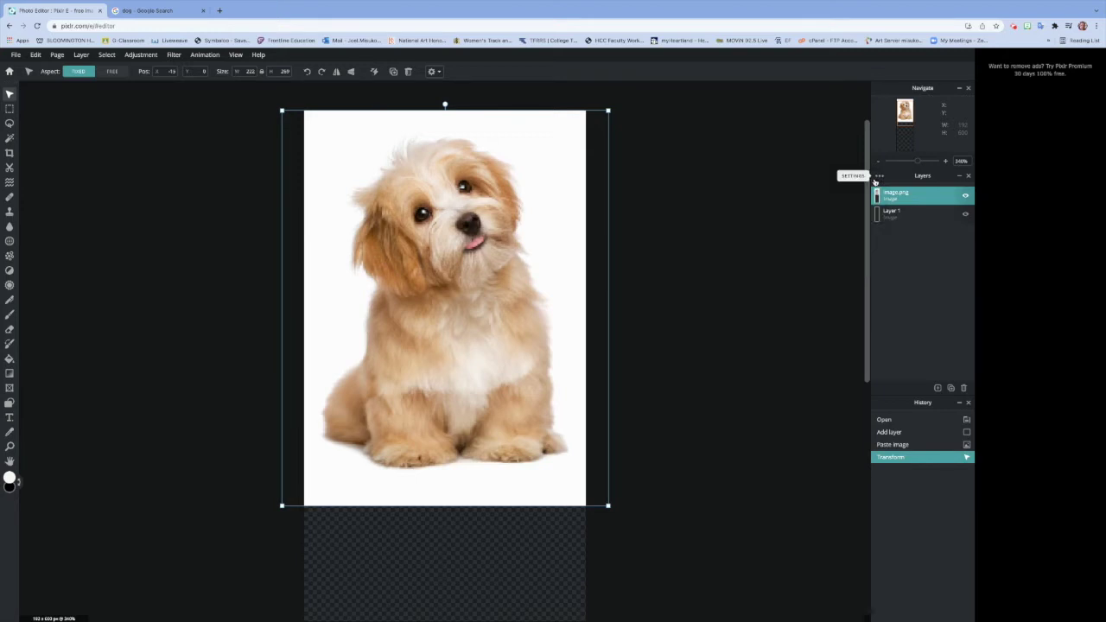
Step: Select the empty Layer 1, hide the dog image layer and show it again
left_click(899, 216)
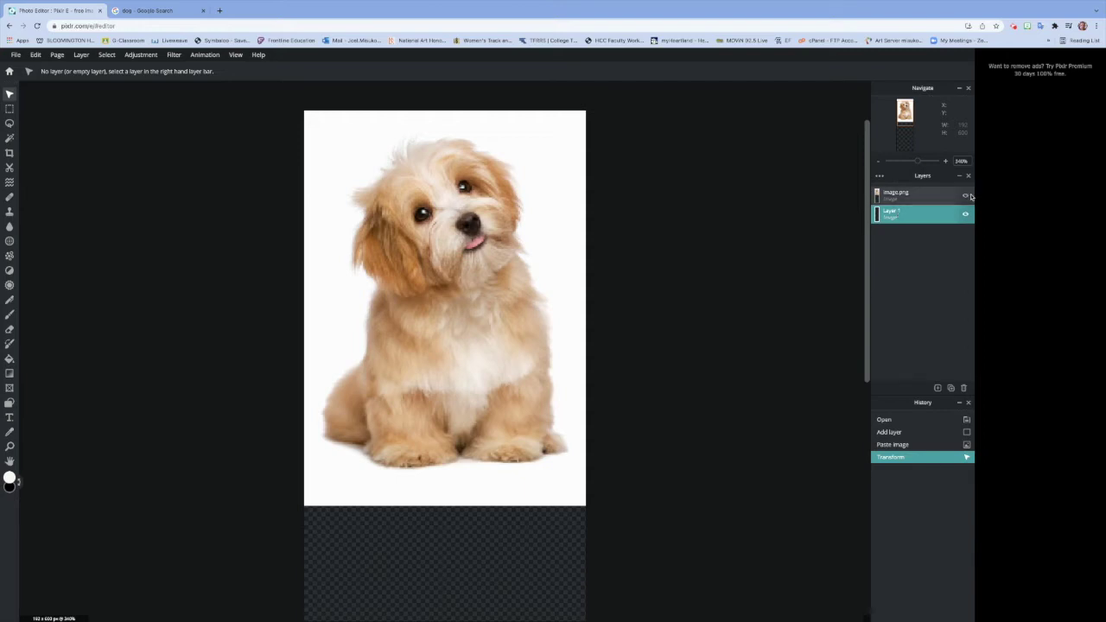
left_click(966, 196)
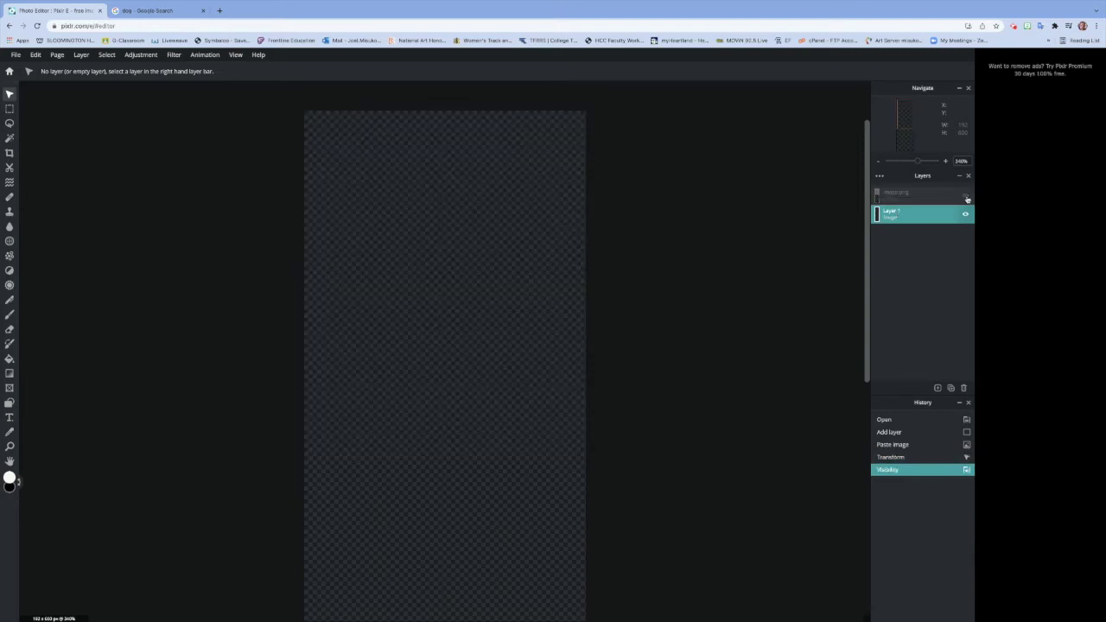
left_click(966, 196)
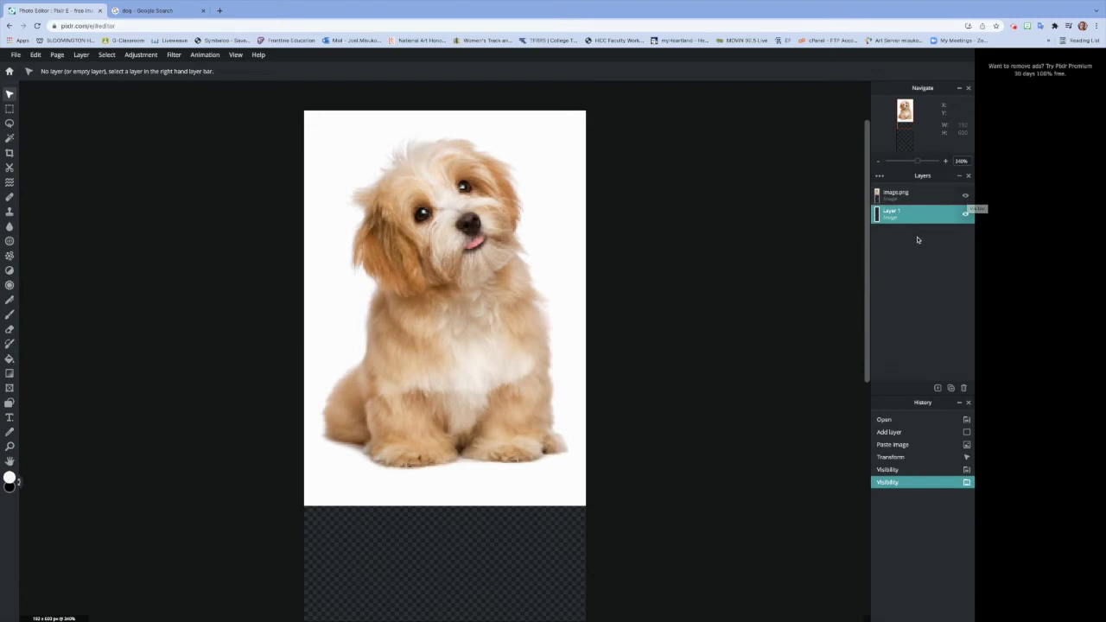
left_click(937, 388)
left_click(937, 389)
left_click(938, 389)
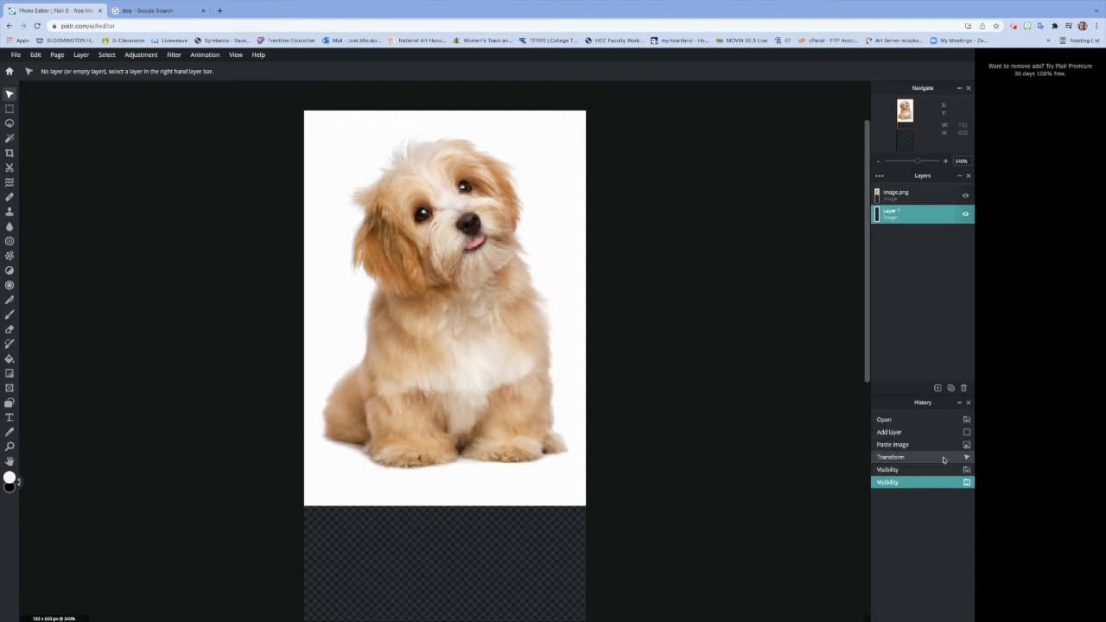
Step: Roll the bookmark back through its edit history and forward again to the latest visibility change, twice, the second time from the opening state
left_click(942, 433)
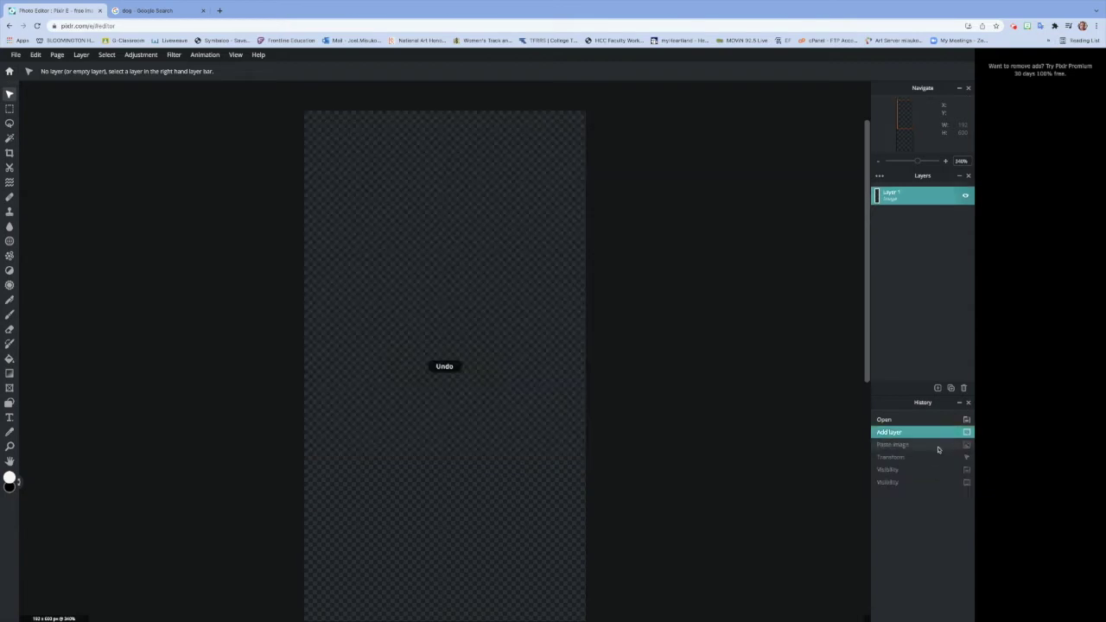
left_click(941, 445)
left_click(938, 460)
left_click(937, 471)
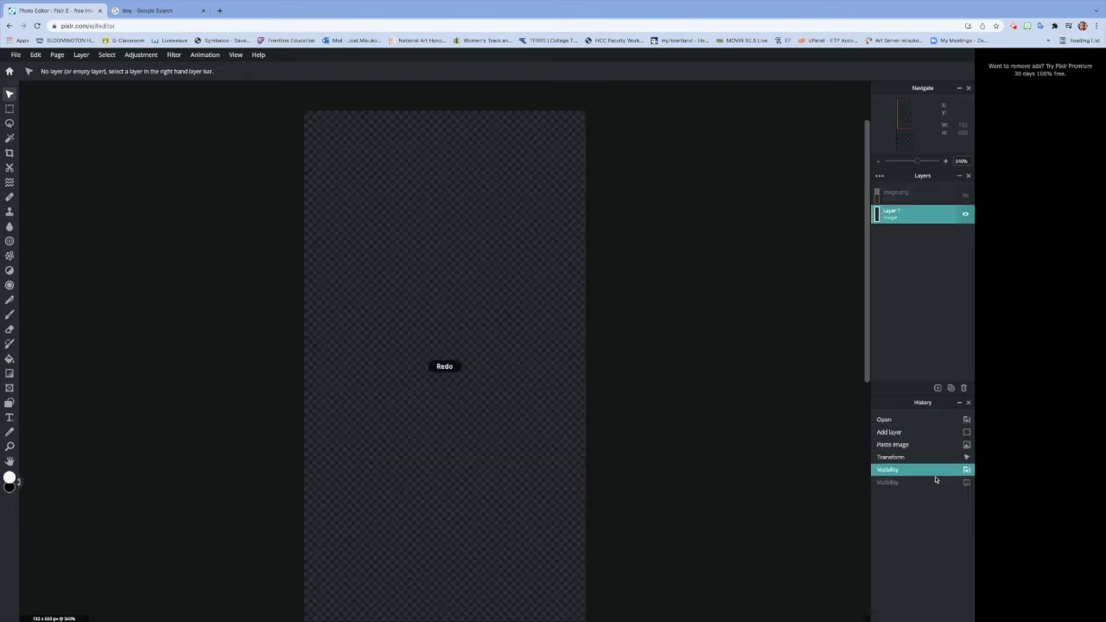
left_click(937, 482)
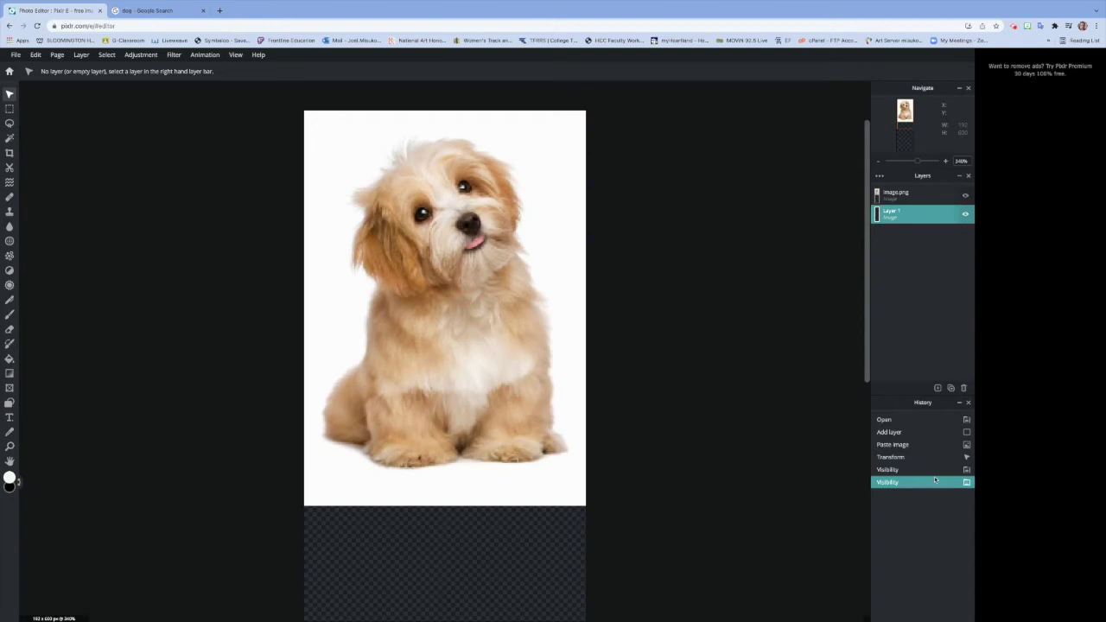
left_click(938, 471)
left_click(939, 457)
left_click(941, 444)
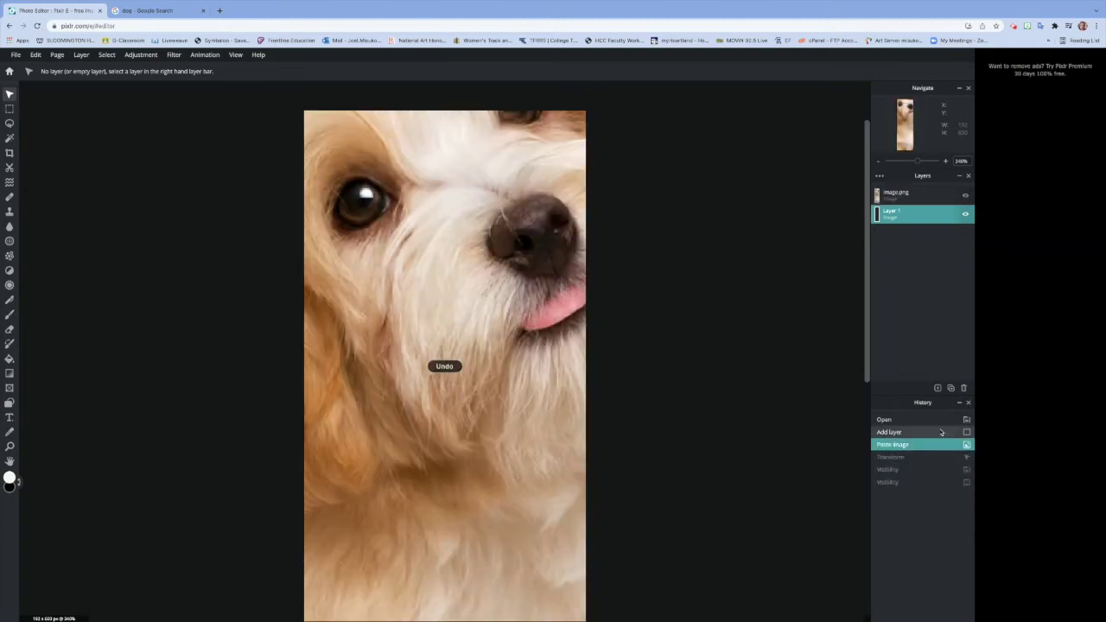
left_click(941, 432)
left_click(941, 420)
left_click(939, 444)
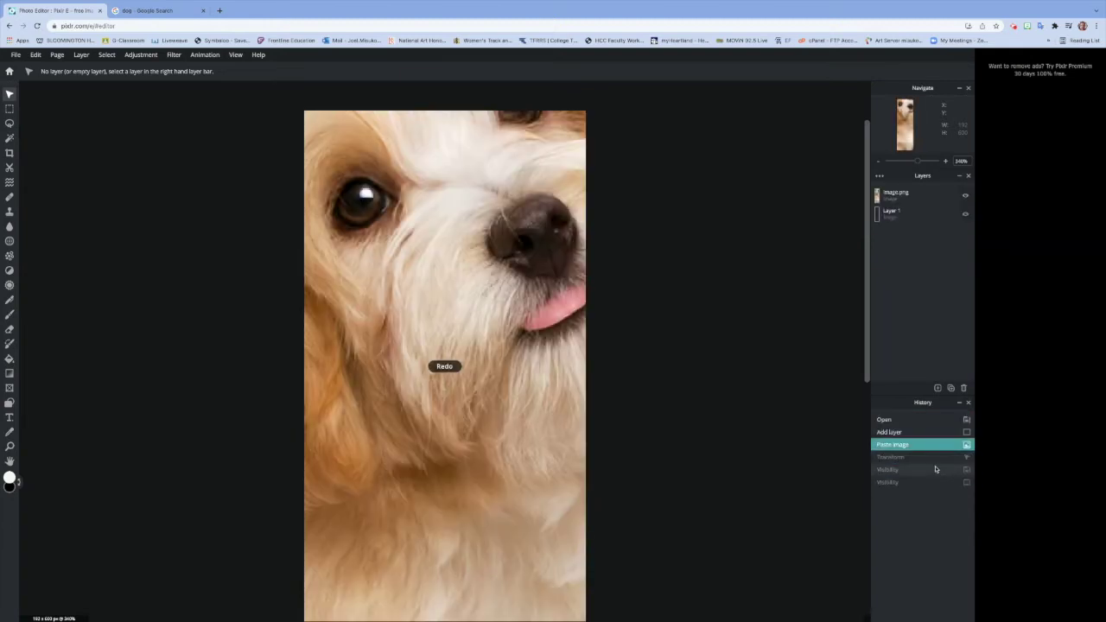
left_click(937, 471)
left_click(933, 482)
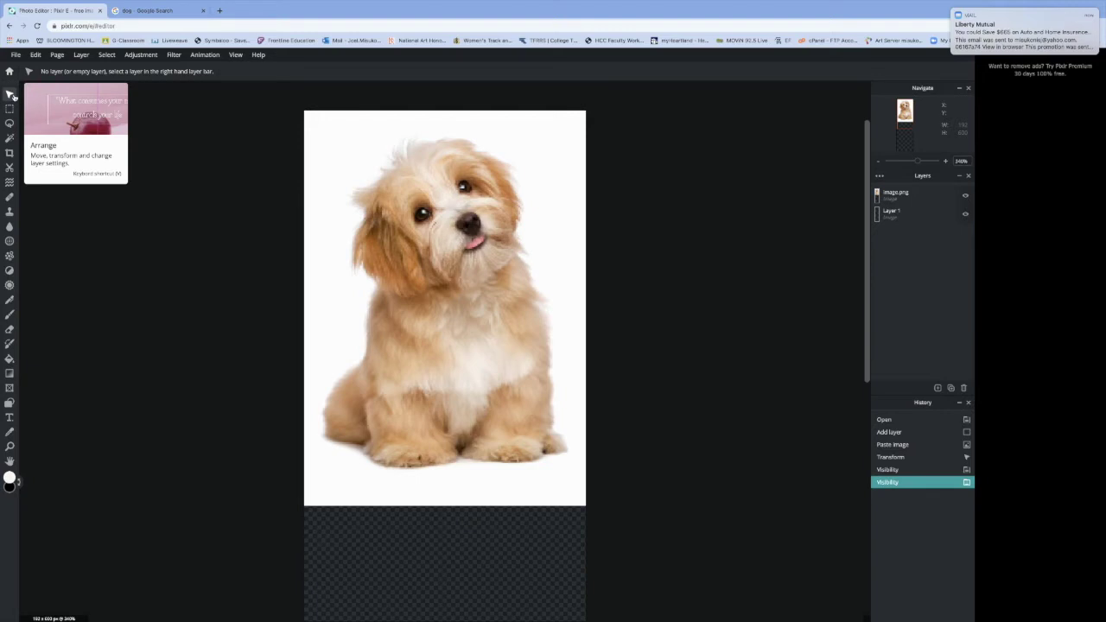
Step: Move the dog image slightly up and to the right on the bookmark, and apply the move
mouse_move(356, 221)
left_mouse_down()
mouse_move(415, 290)
mouse_move(366, 218)
left_mouse_up()
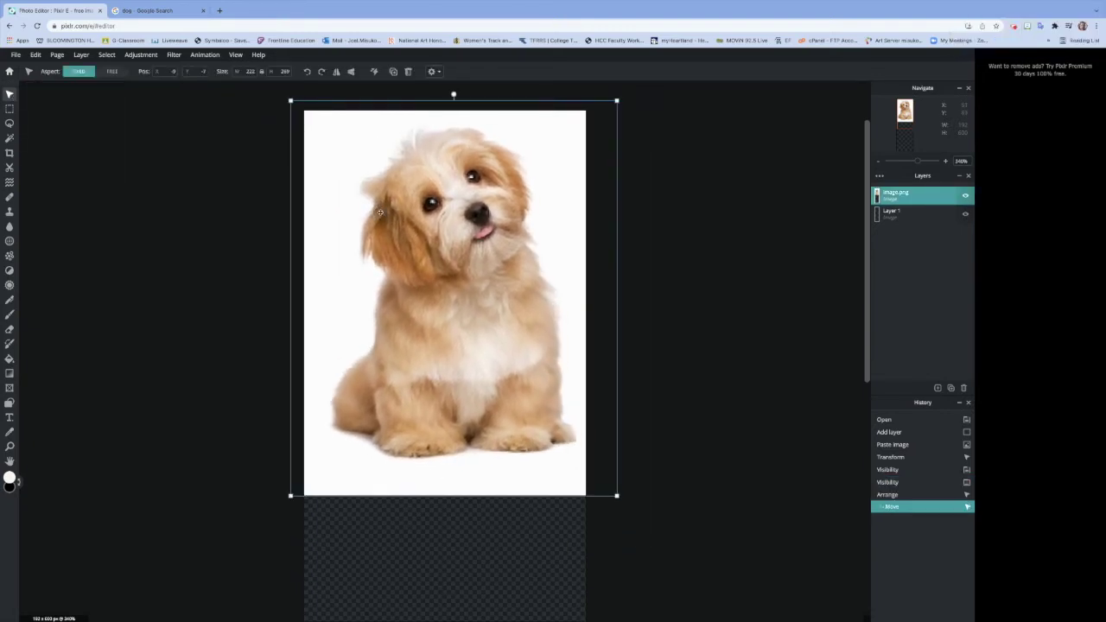
left_click(9, 109)
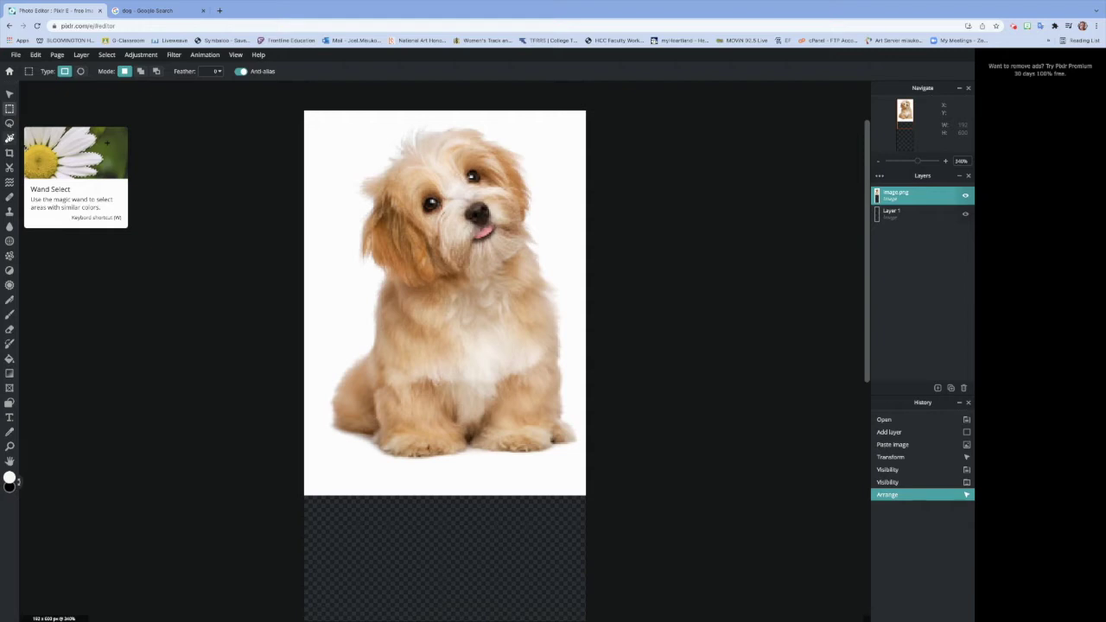
Step: Select the white background around the dog with the Wand tool and delete it
left_click(9, 137)
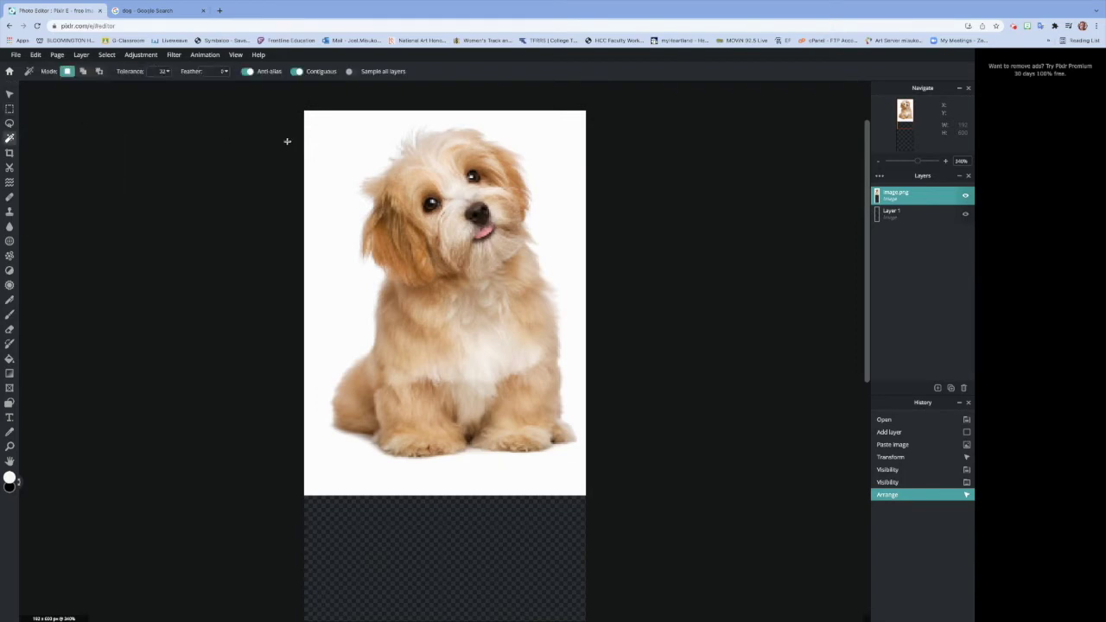
left_click(337, 138)
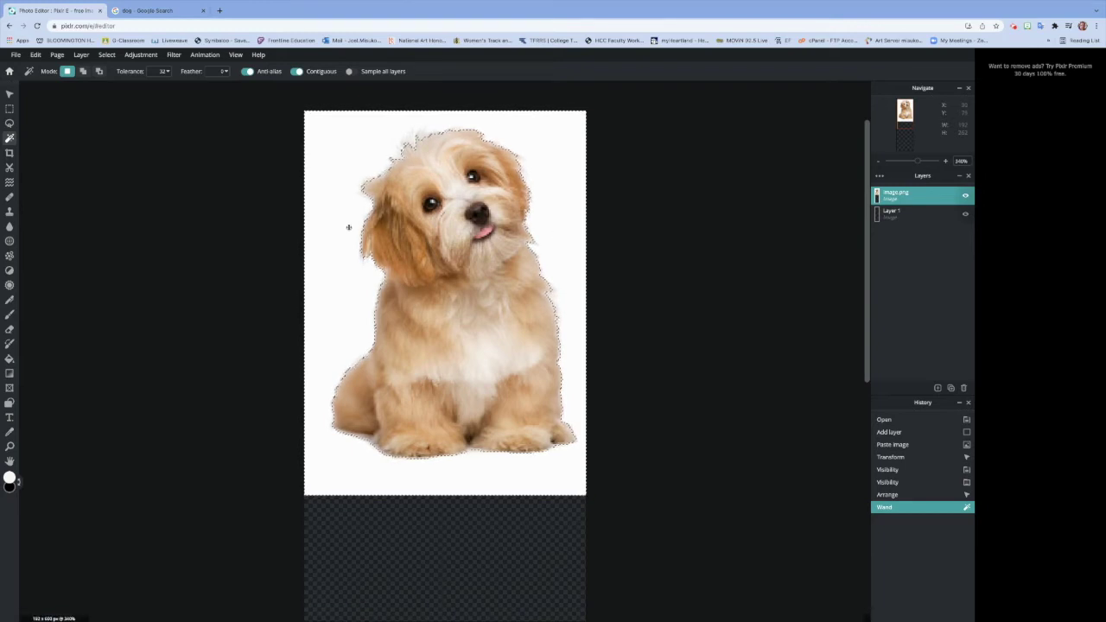
key("Delete")
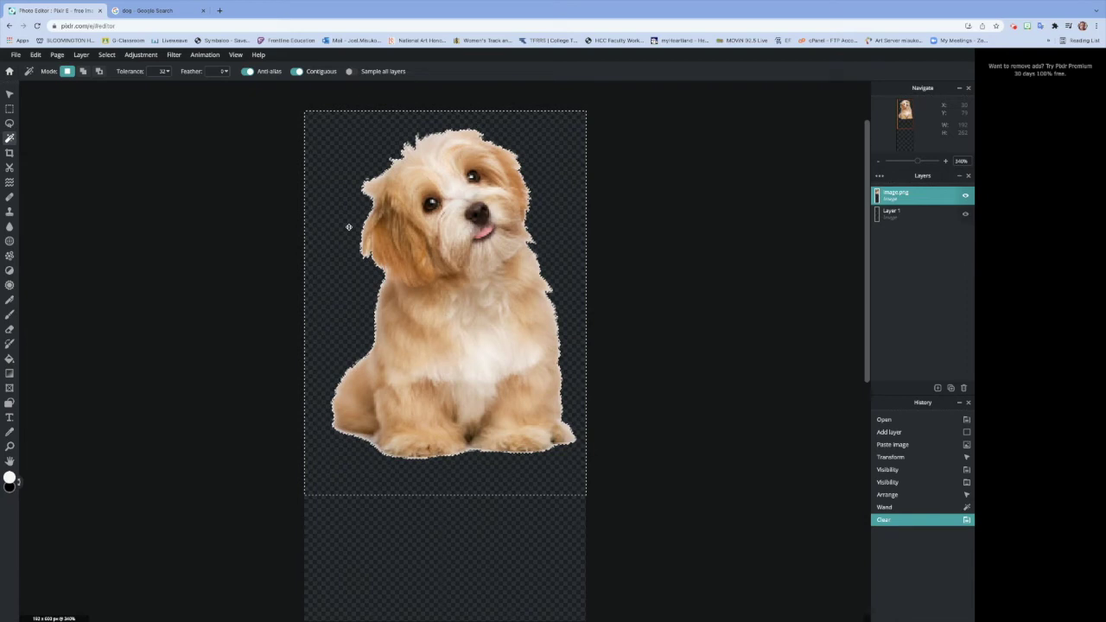
Step: Undo the background deletion on the dog image and clear the wand selection
left_click(900, 509)
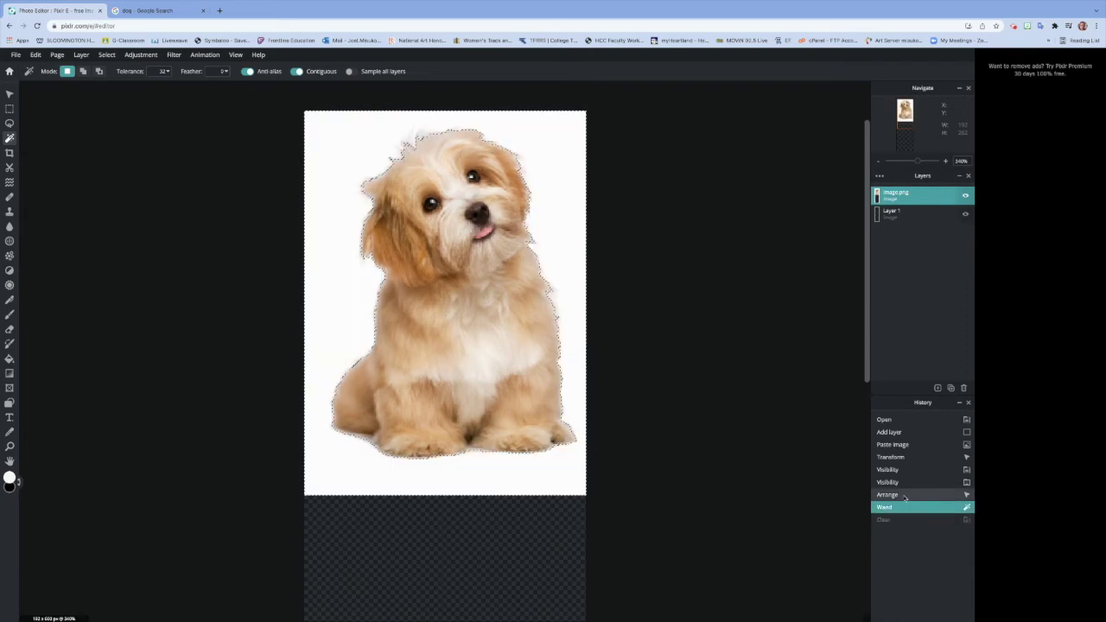
left_click(905, 497)
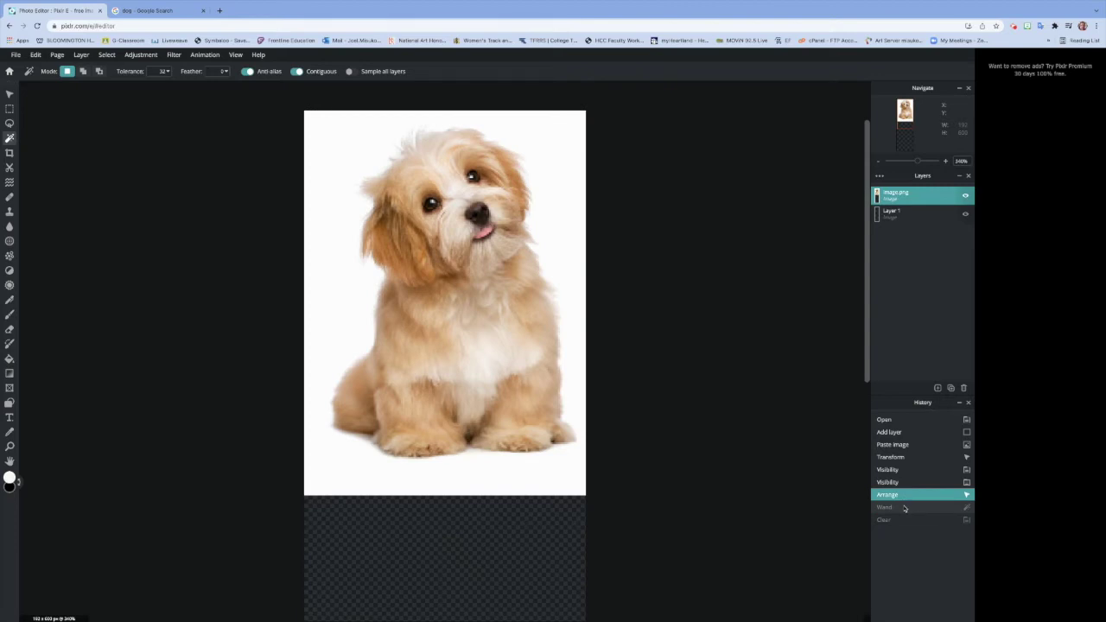
left_click(905, 509)
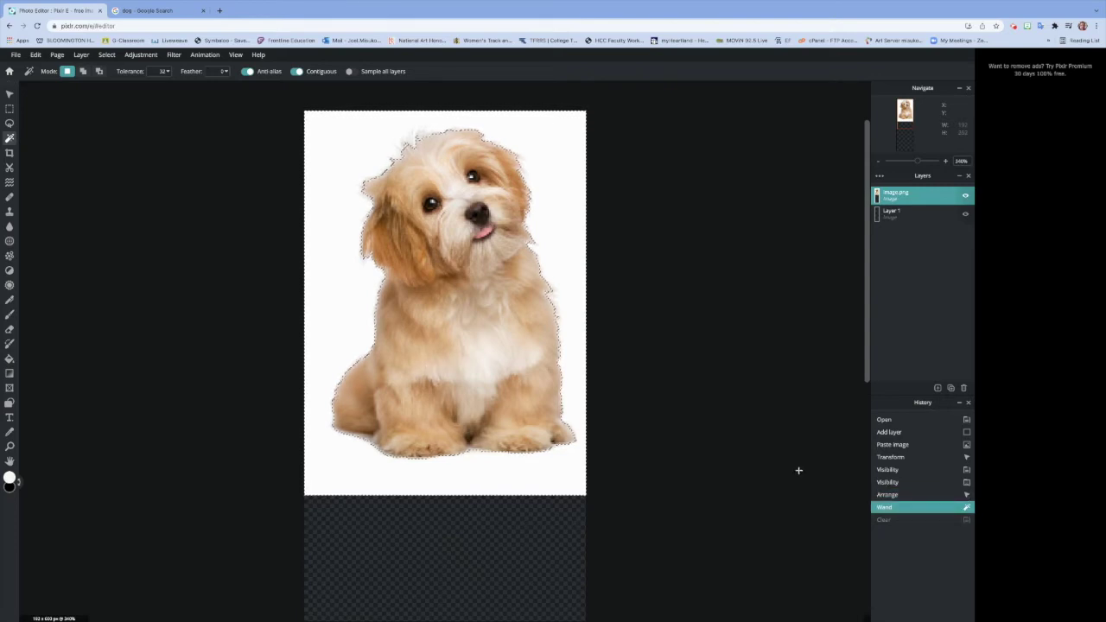
key("ctrl+d")
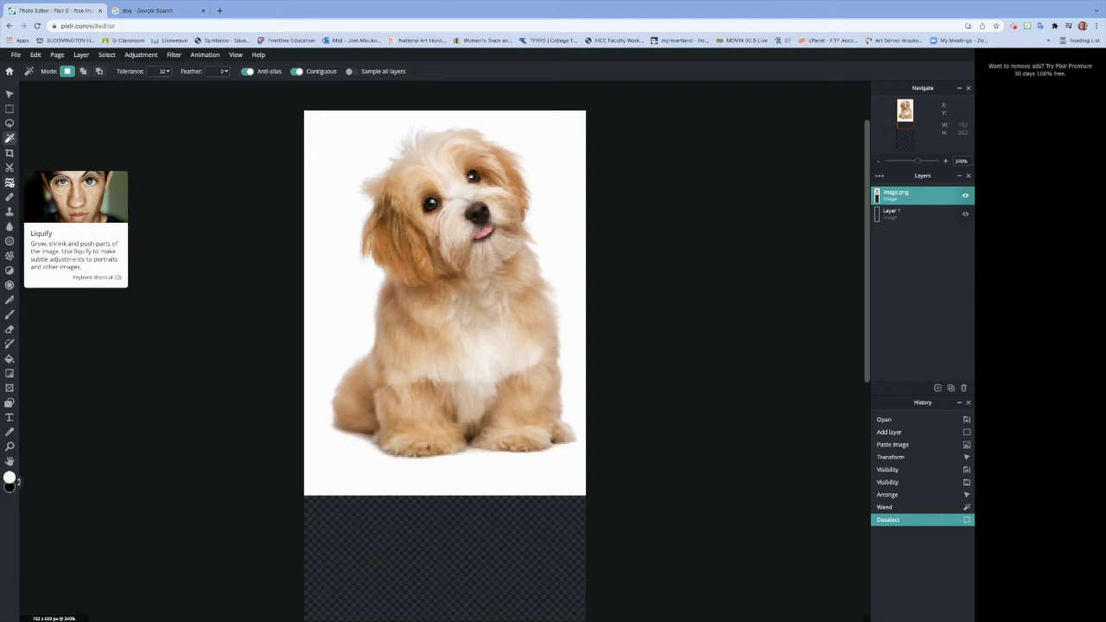
Step: Look over the options of the Liquify, Heal and Clone tools
left_click(10, 183)
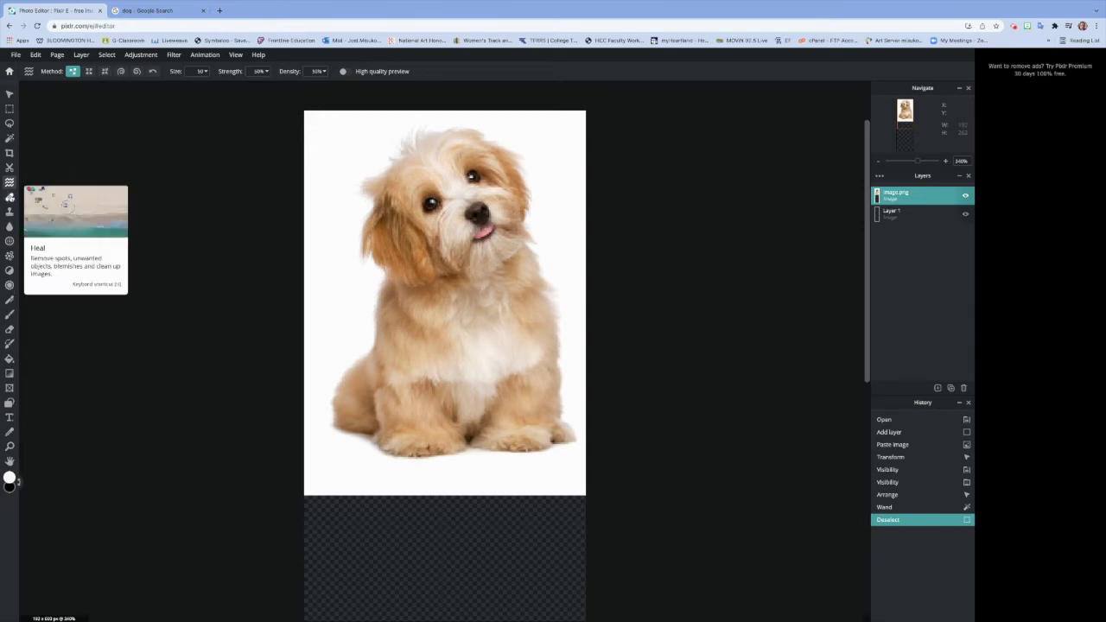
left_click(10, 198)
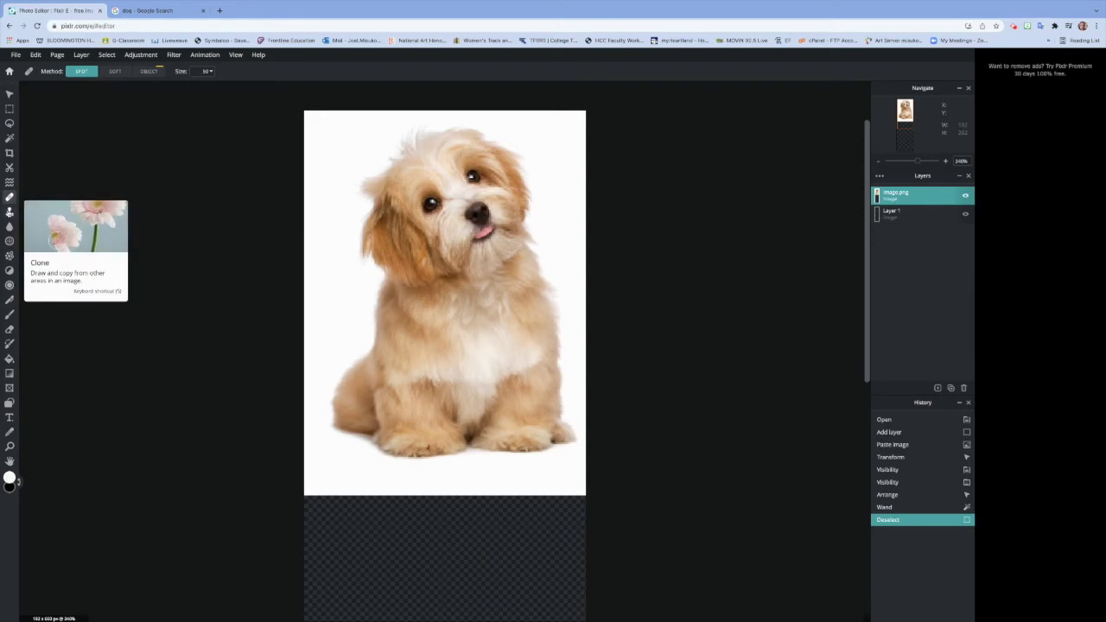
left_click(9, 212)
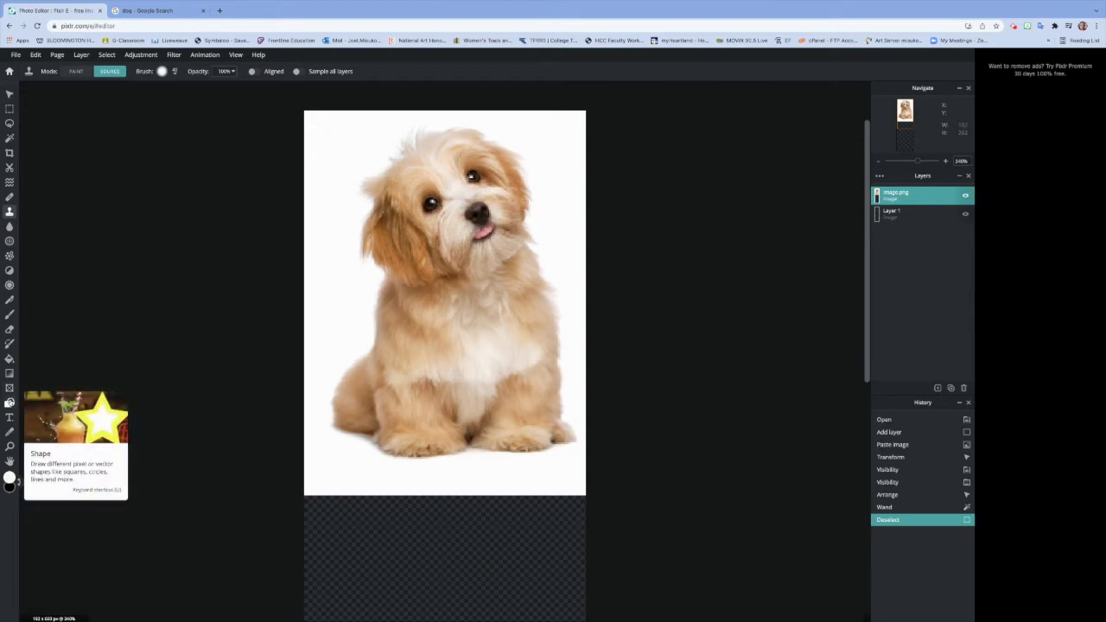
Step: Draw three straight black lines over the dog's body with the Shape tool's line type, roughly outlining a triangle
left_click(10, 403)
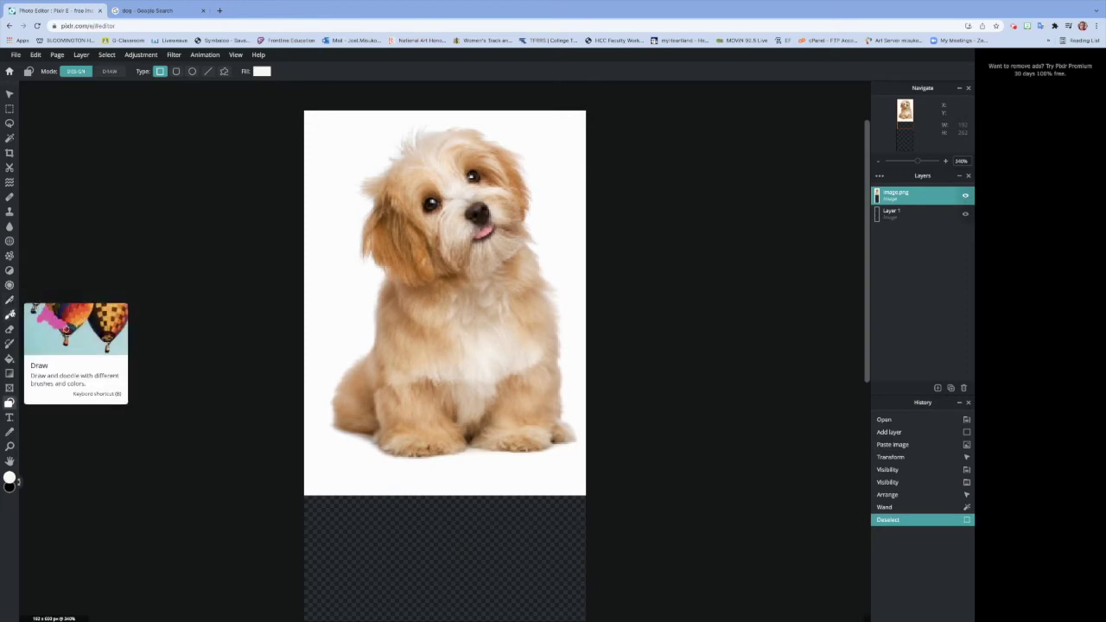
left_click(207, 72)
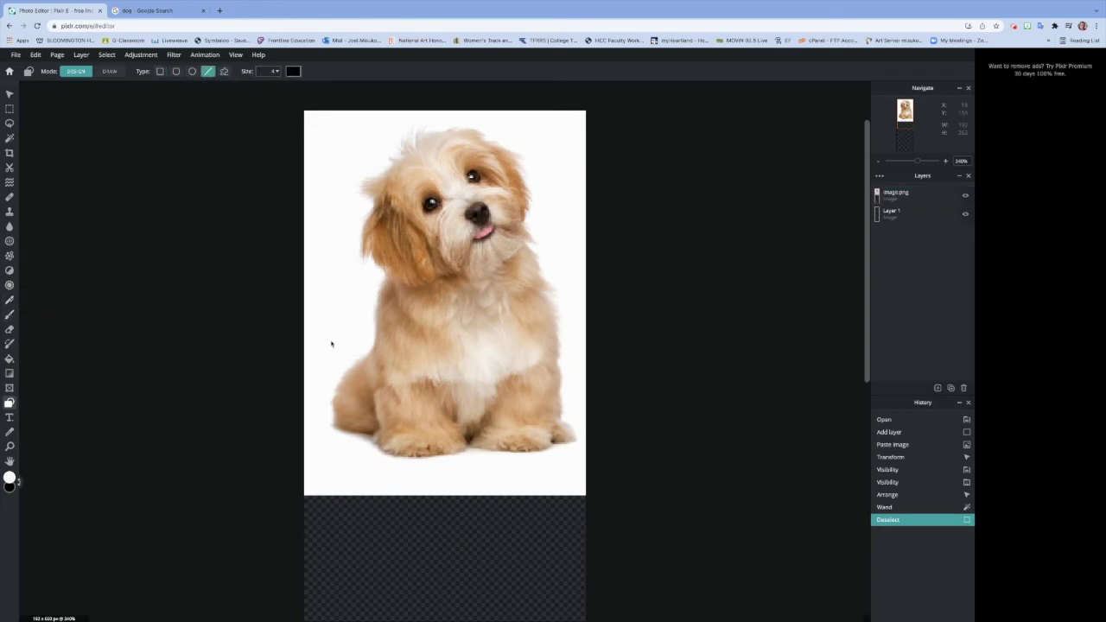
mouse_move(335, 338)
left_mouse_down()
mouse_move(551, 321)
mouse_move(417, 451)
mouse_move(366, 370)
left_mouse_up()
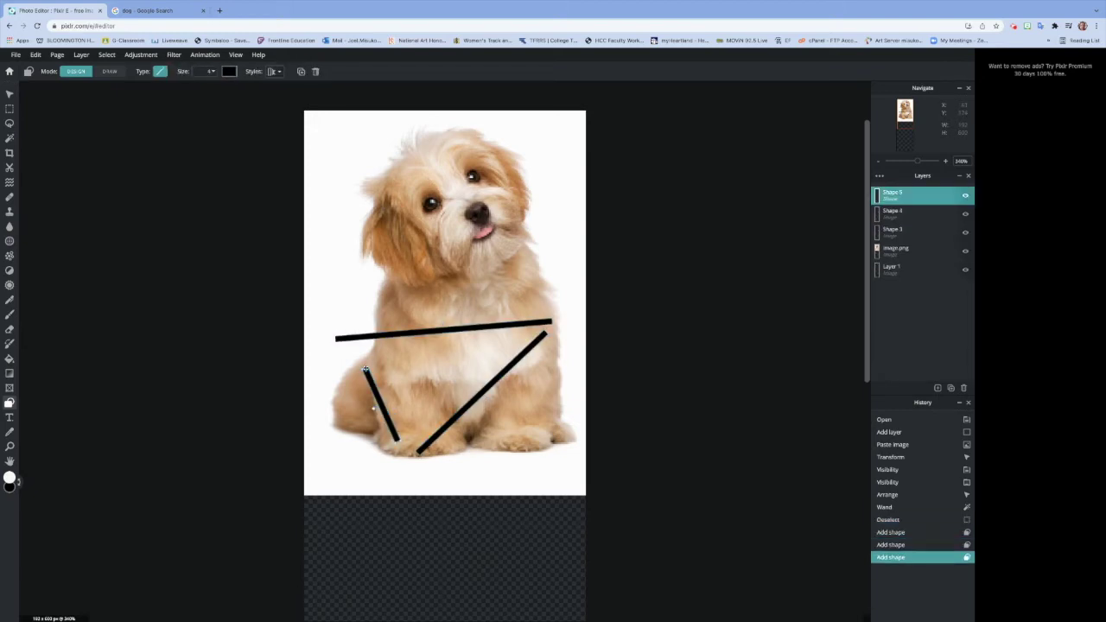
Step: Step the history back to the Deselect entry, removing the line-size change and the three black lines
left_click(212, 71)
mouse_move(138, 88)
left_mouse_down()
mouse_move(150, 87)
mouse_move(139, 88)
left_mouse_up()
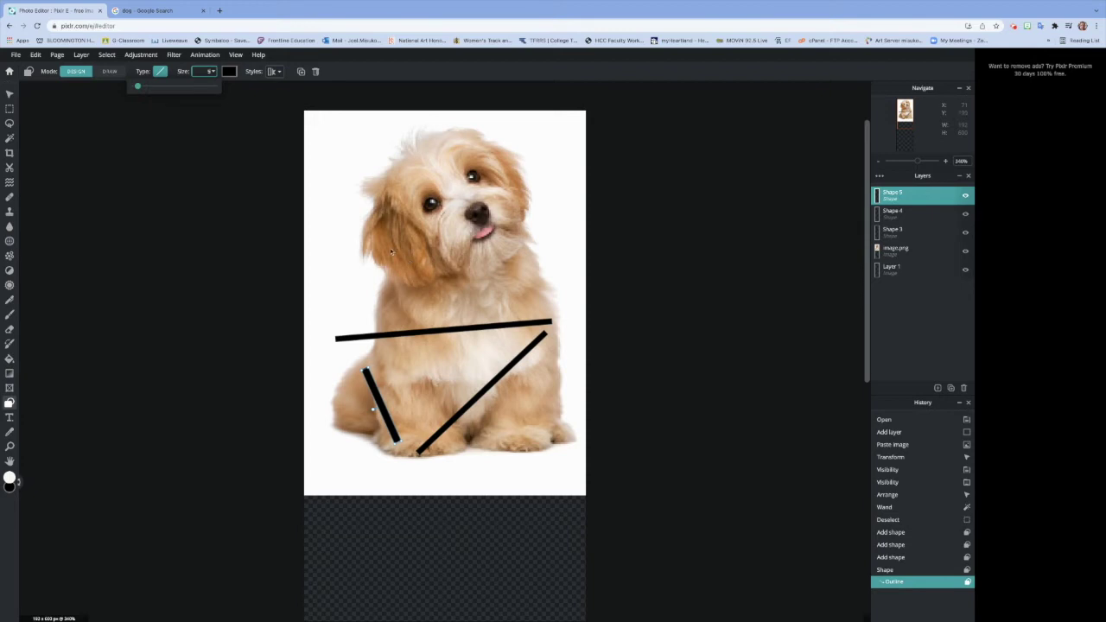
left_click(933, 559)
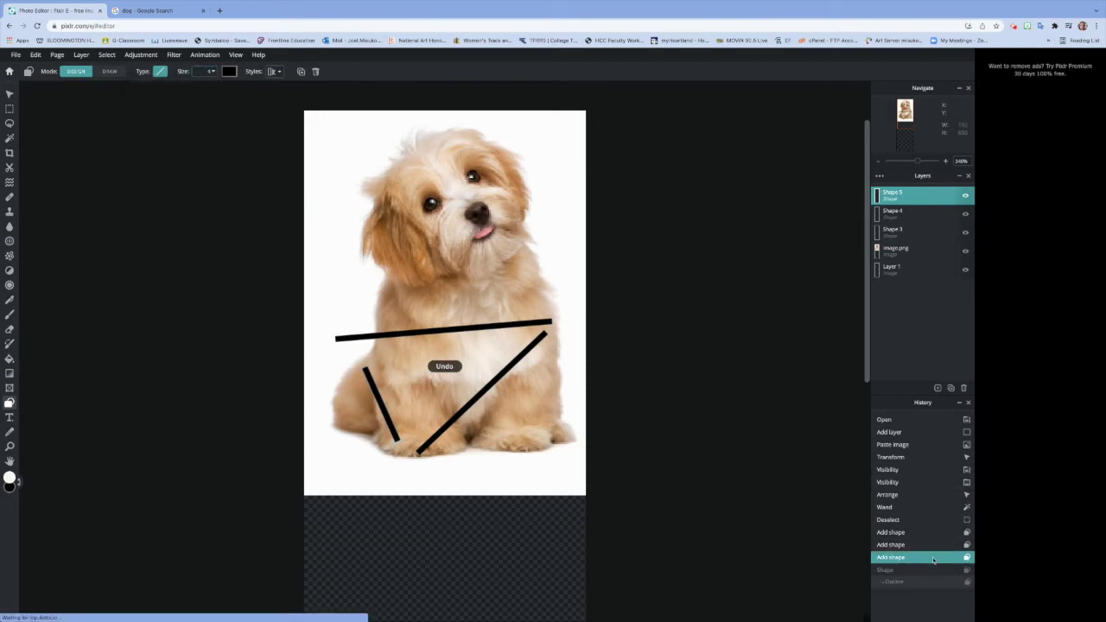
left_click(931, 545)
left_click(928, 533)
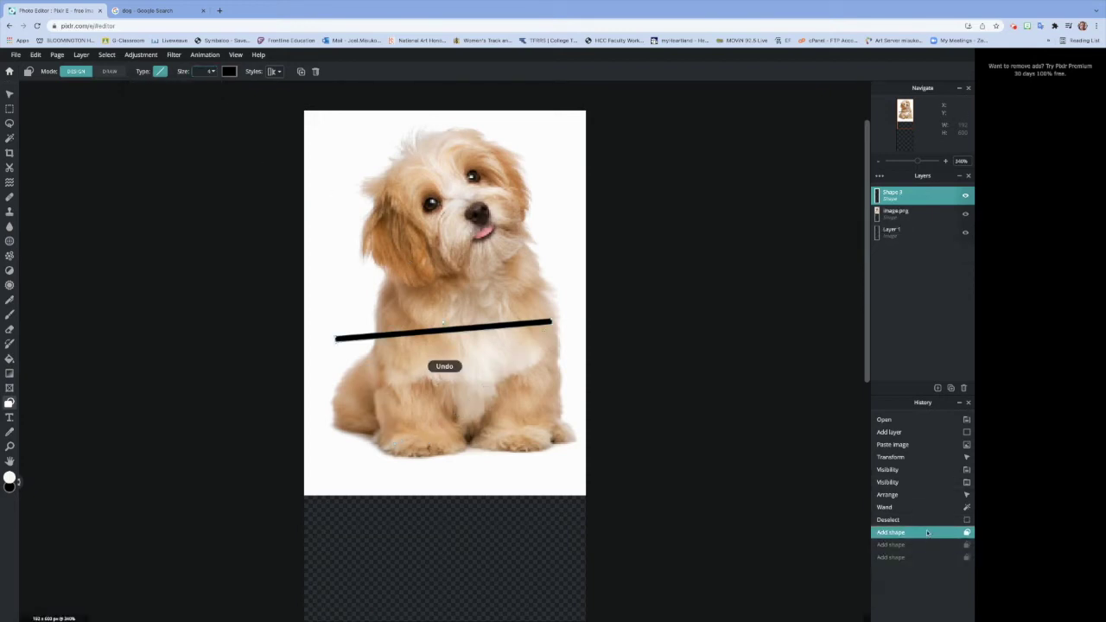
left_click(927, 521)
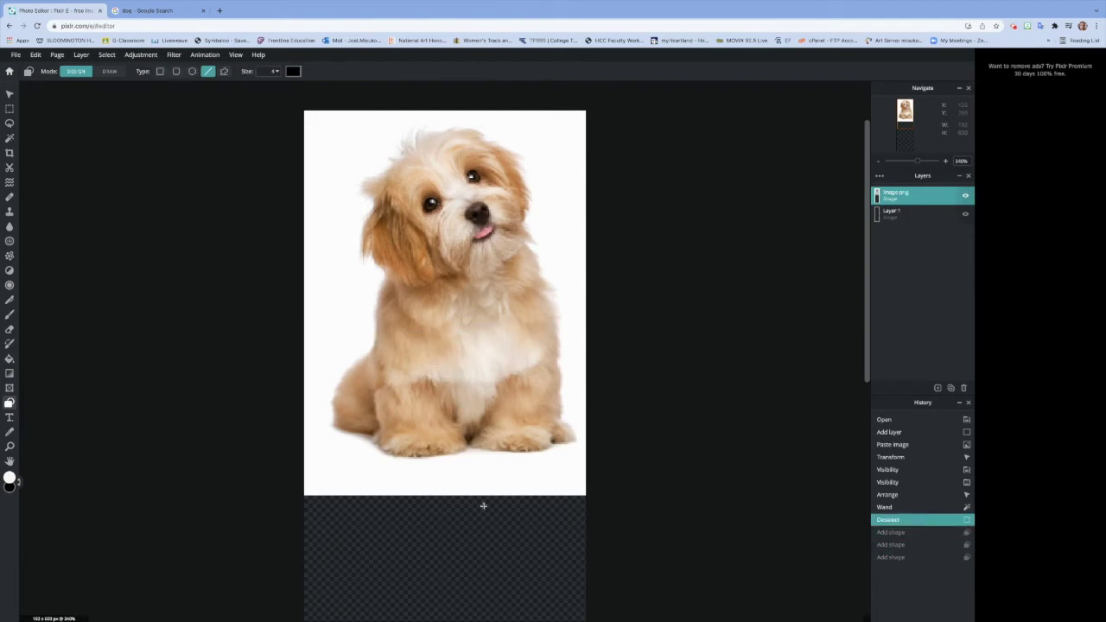
left_click(9, 418)
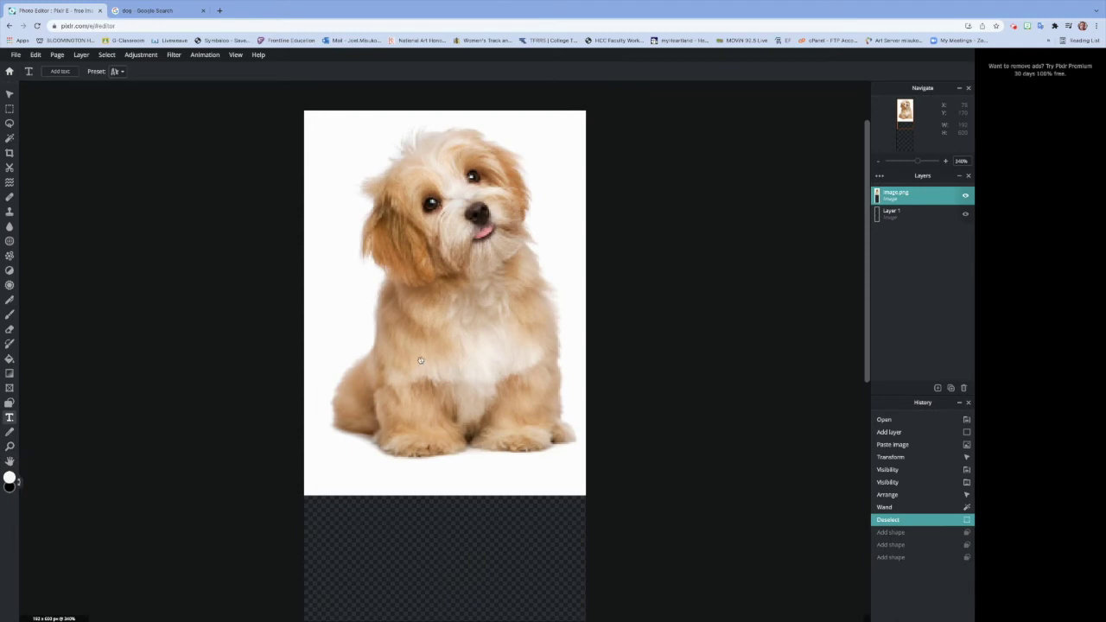
scroll(419, 361, "down", 1)
scroll(502, 364, "up", 2)
scroll(508, 422, "down", 2)
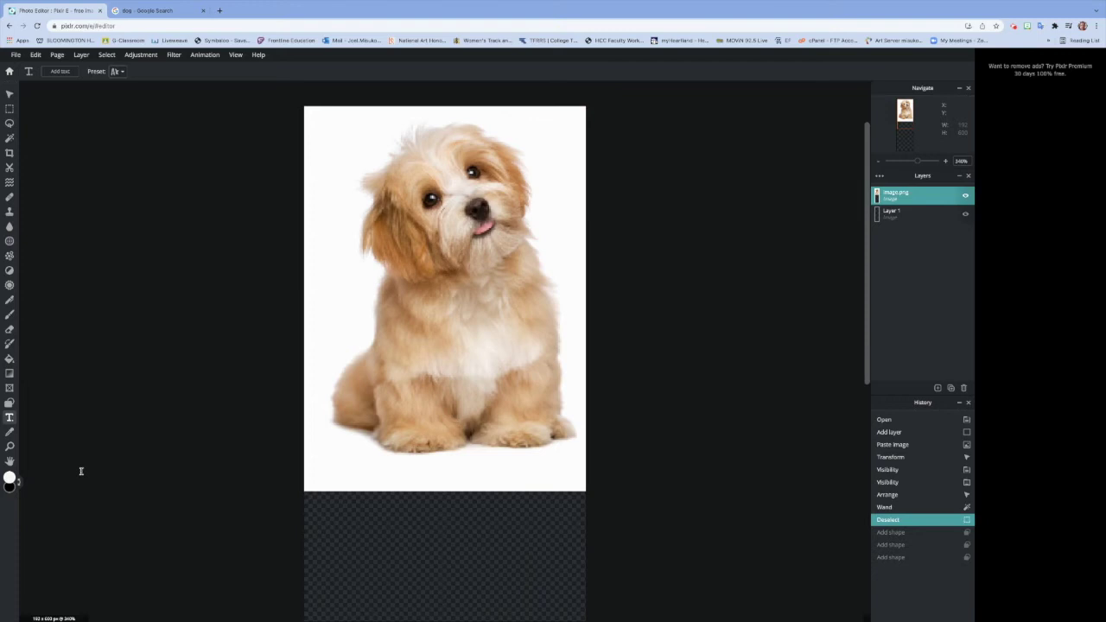
Step: Draw a rectangle over the lower-left part of the dog with the Shape tool and fill it with the dark red swatch
left_click(9, 403)
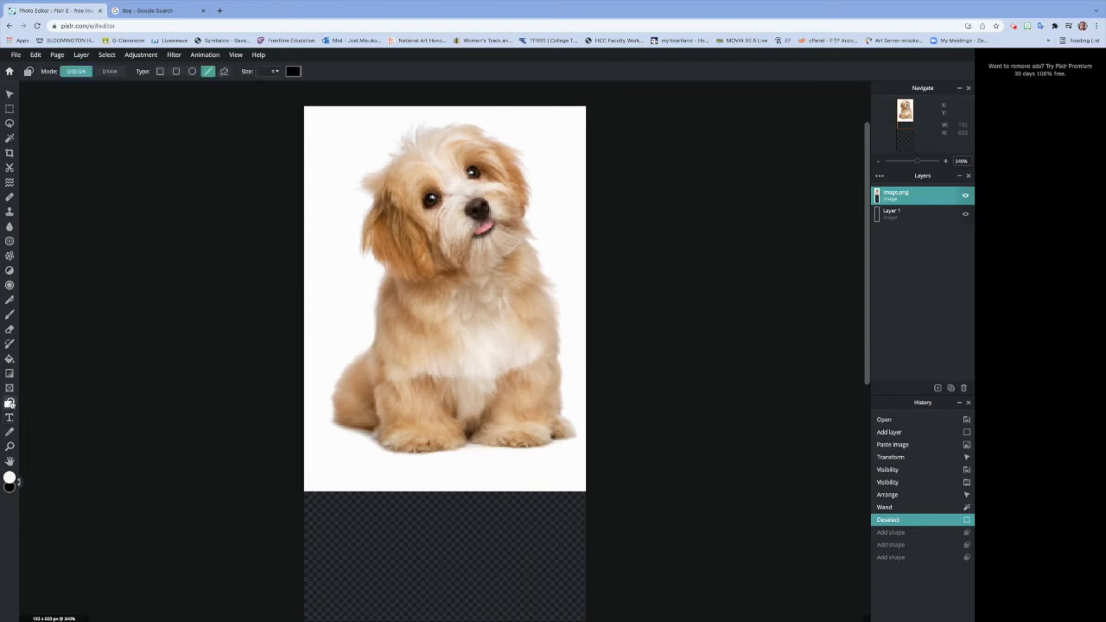
left_click(161, 72)
left_click_drag(328, 355, 456, 471)
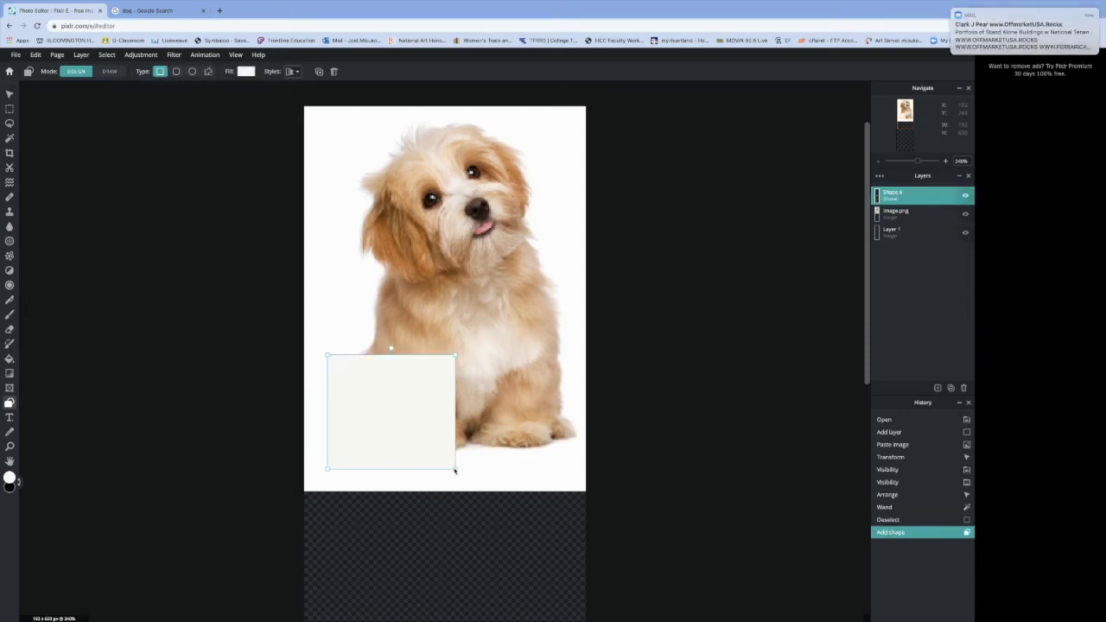
left_click(246, 72)
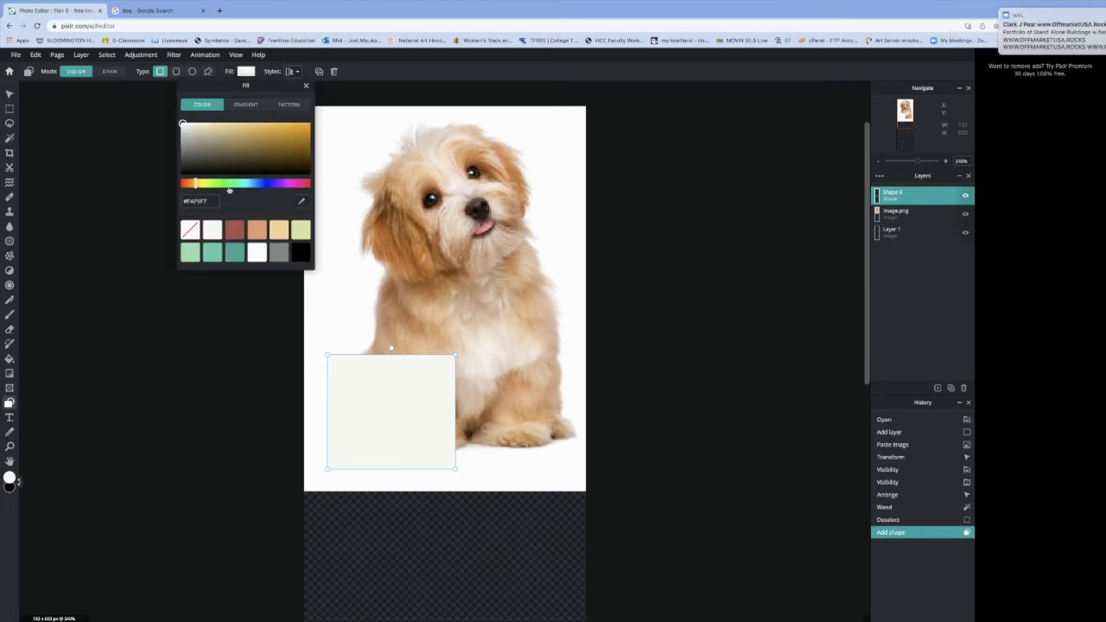
left_click(241, 231)
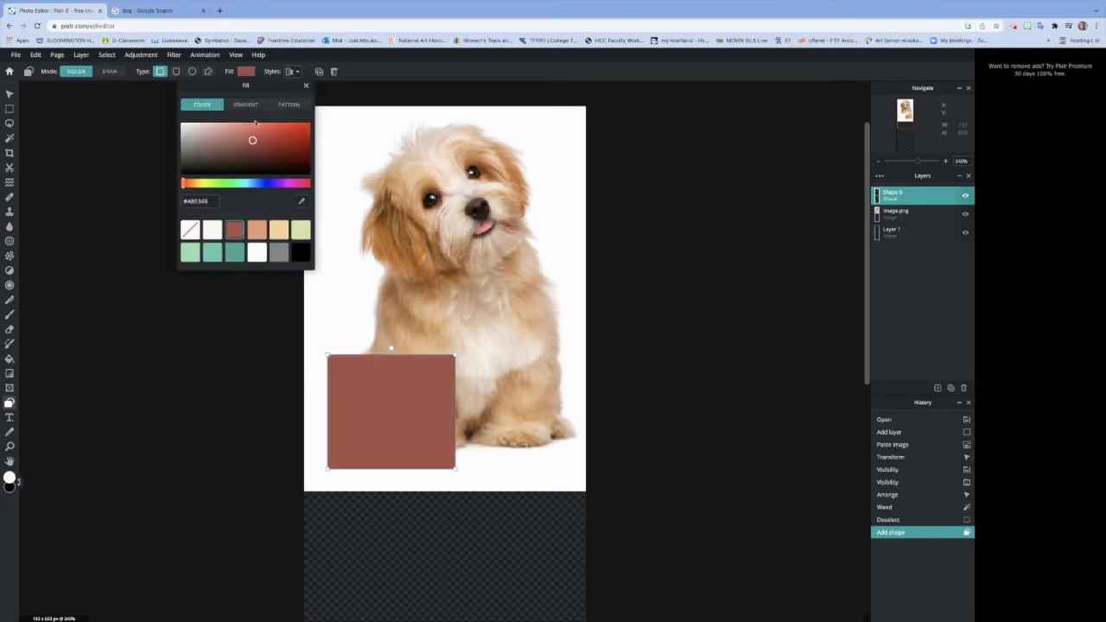
Step: Fill the rectangle with the black-to-white linear gradient preset and change its black stop to #FA7171
left_click(241, 105)
left_click(249, 212)
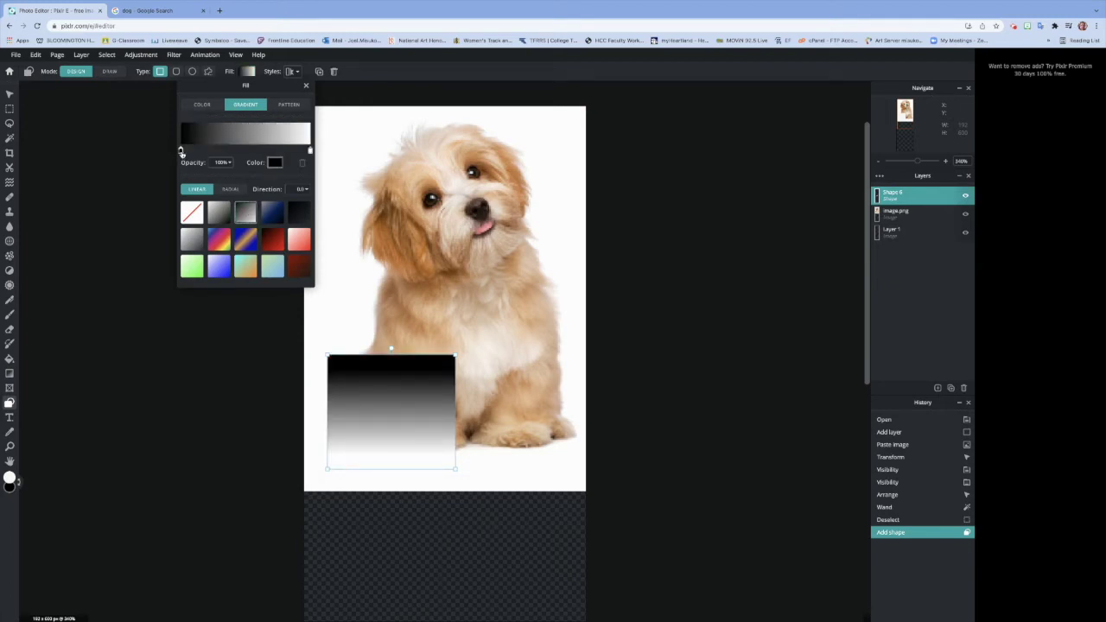
left_click(276, 163)
left_click(506, 290)
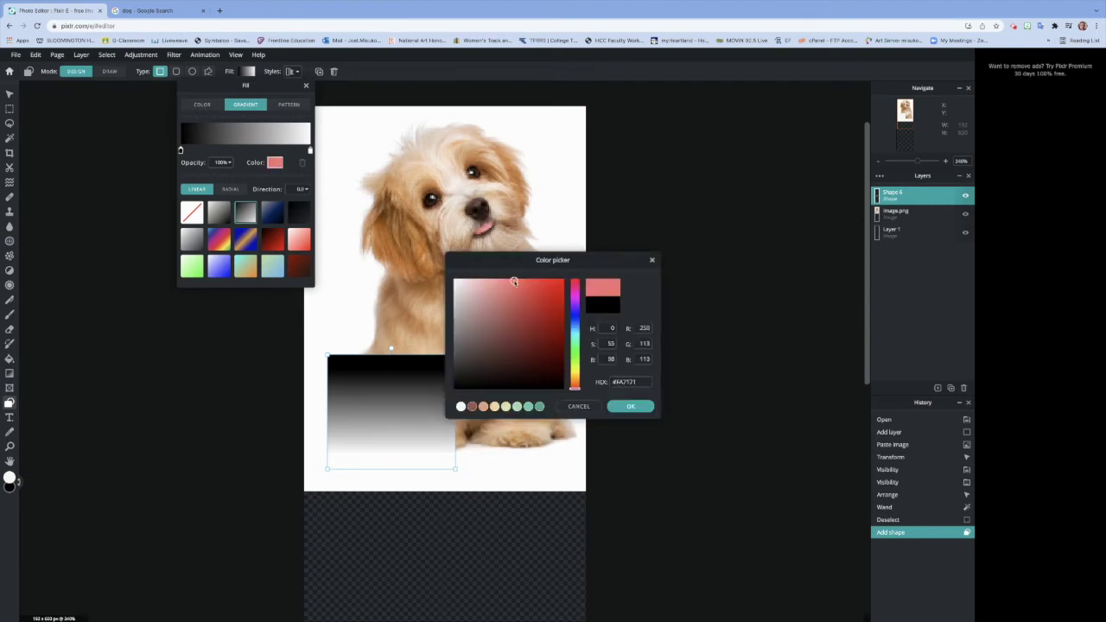
left_click(631, 407)
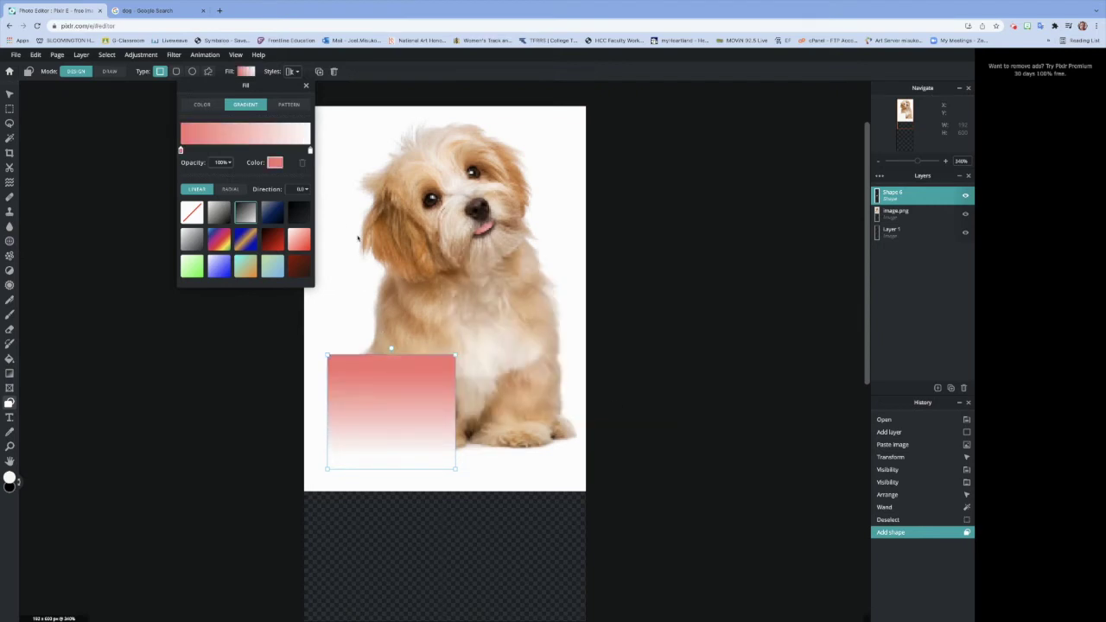
Step: Move both stops of the rectangle's gradient slightly inward and open the opacity setting of the coral stop
left_click_drag(311, 152, 269, 152)
left_click_drag(183, 151, 300, 150)
left_click_drag(211, 152, 268, 178)
left_click(214, 163)
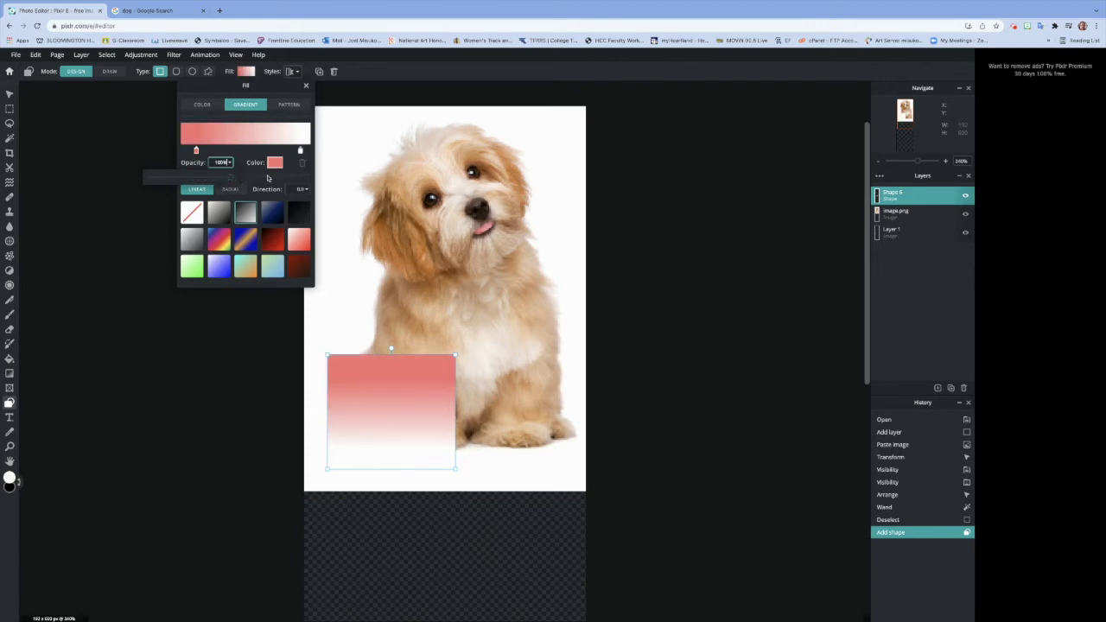
Step: Try a vertical white stripe pattern as the rectangle's fill and replace it with the solid colour #FA7171
left_click(285, 107)
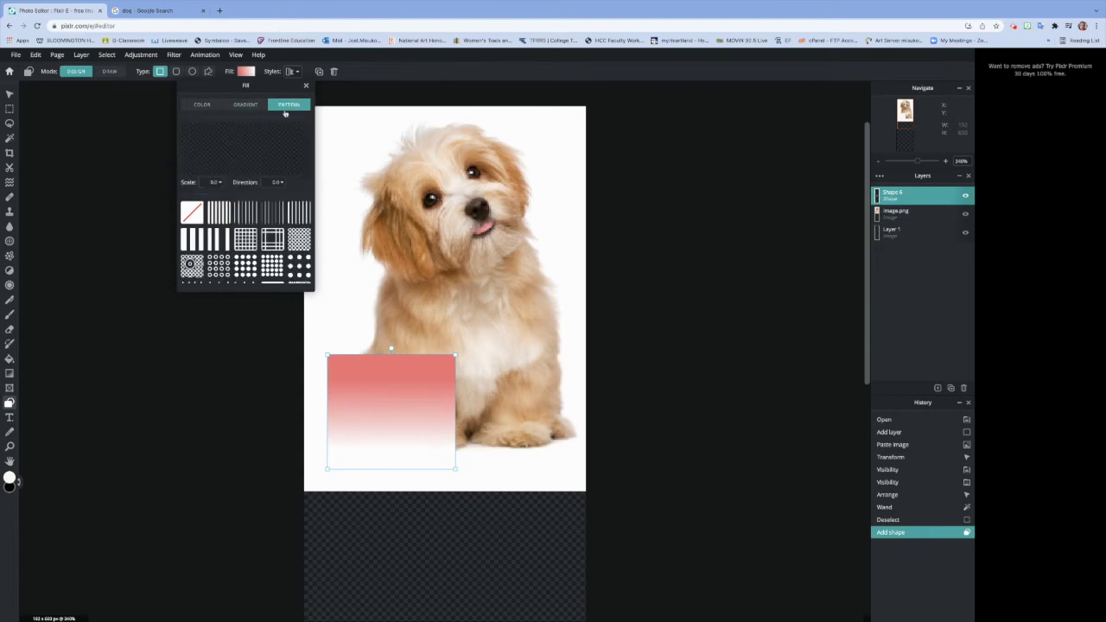
left_click(271, 212)
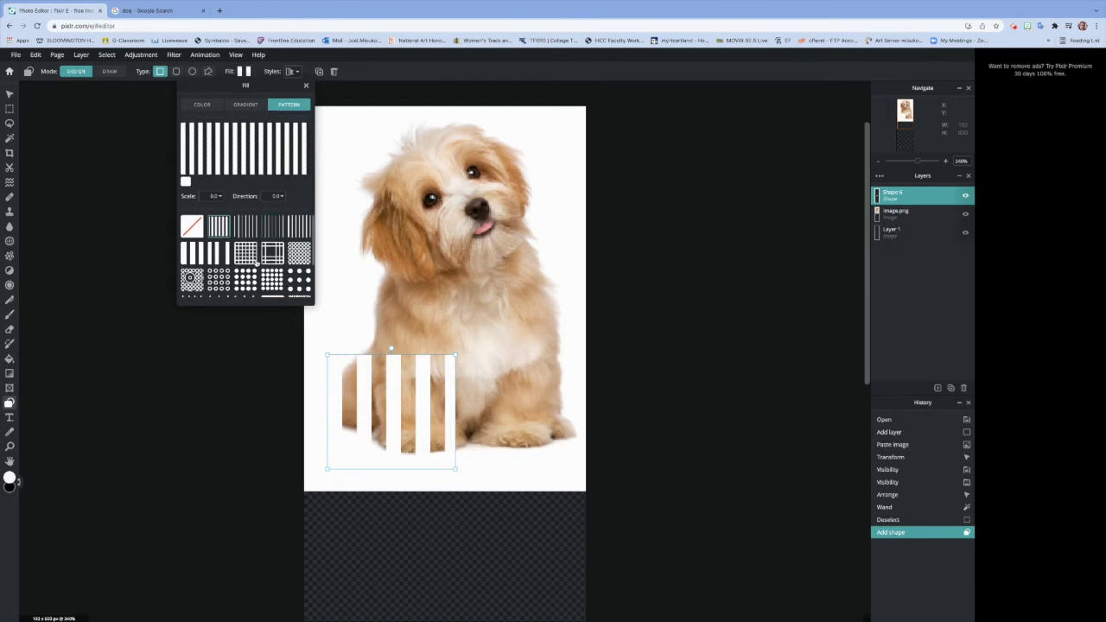
left_click(203, 104)
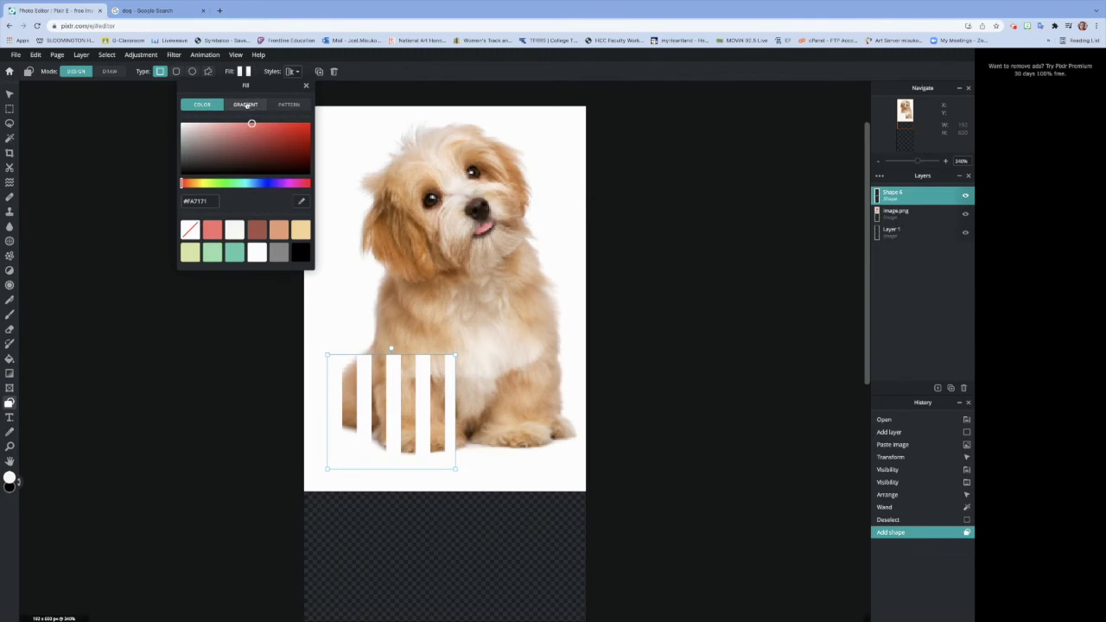
left_click_drag(214, 202, 178, 204)
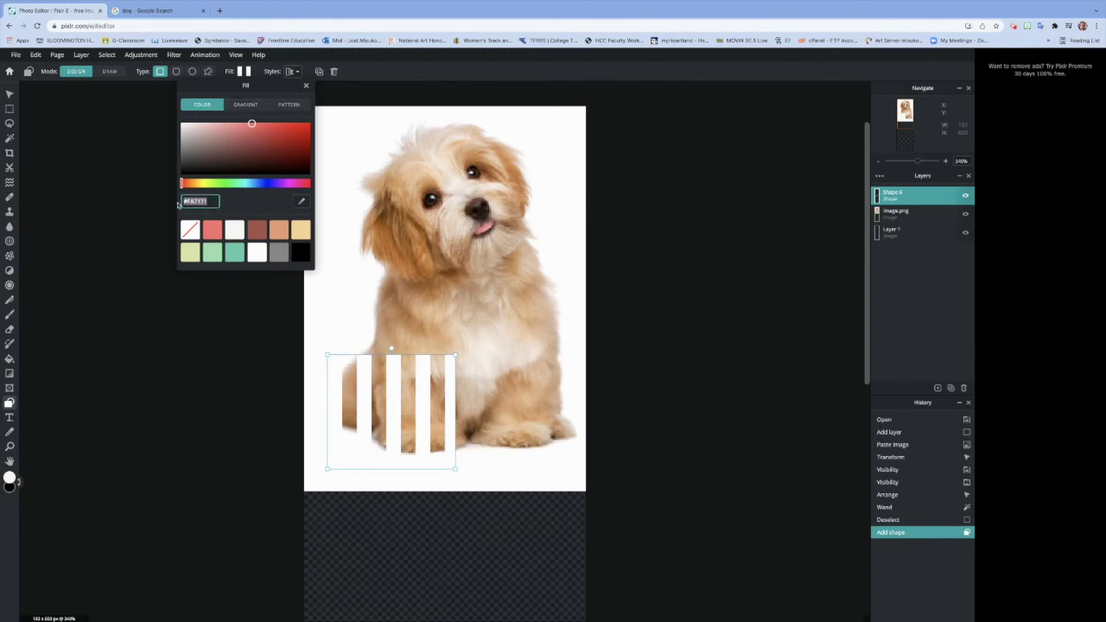
left_click(218, 236)
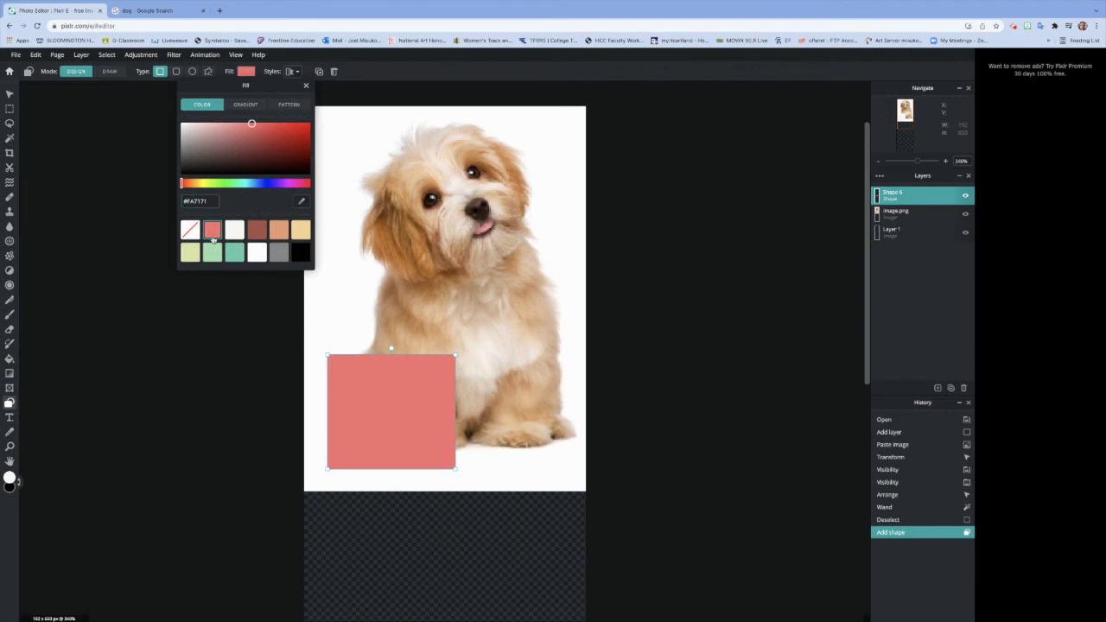
Step: Draw a rounded rectangle over the left side of the dog's head and increase its corner radius
left_click(178, 73)
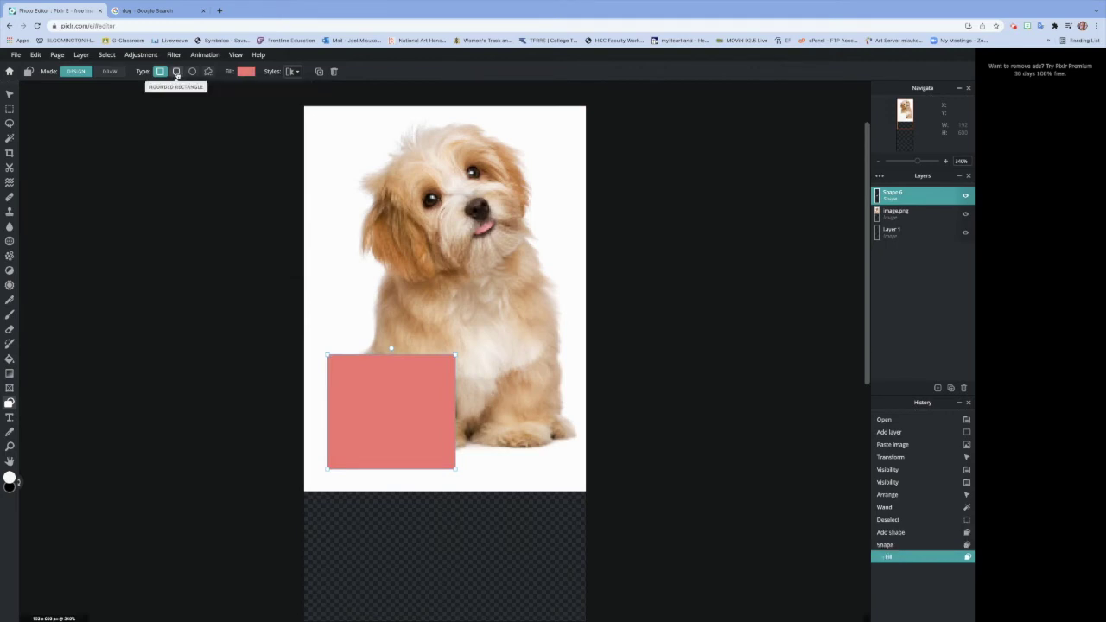
left_click(176, 73)
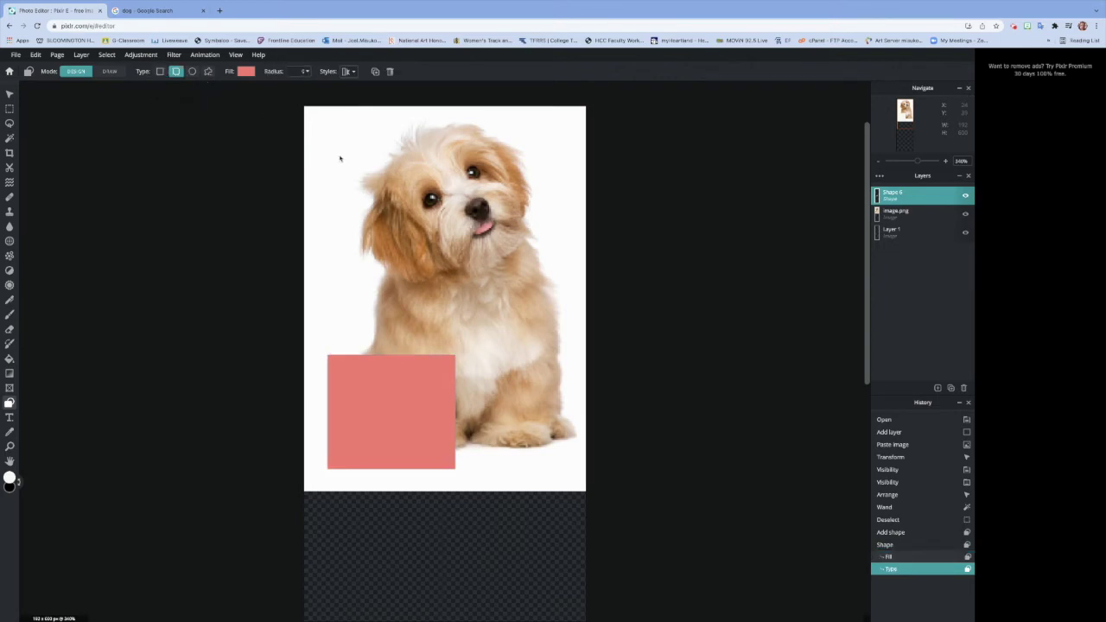
left_click_drag(336, 155, 433, 235)
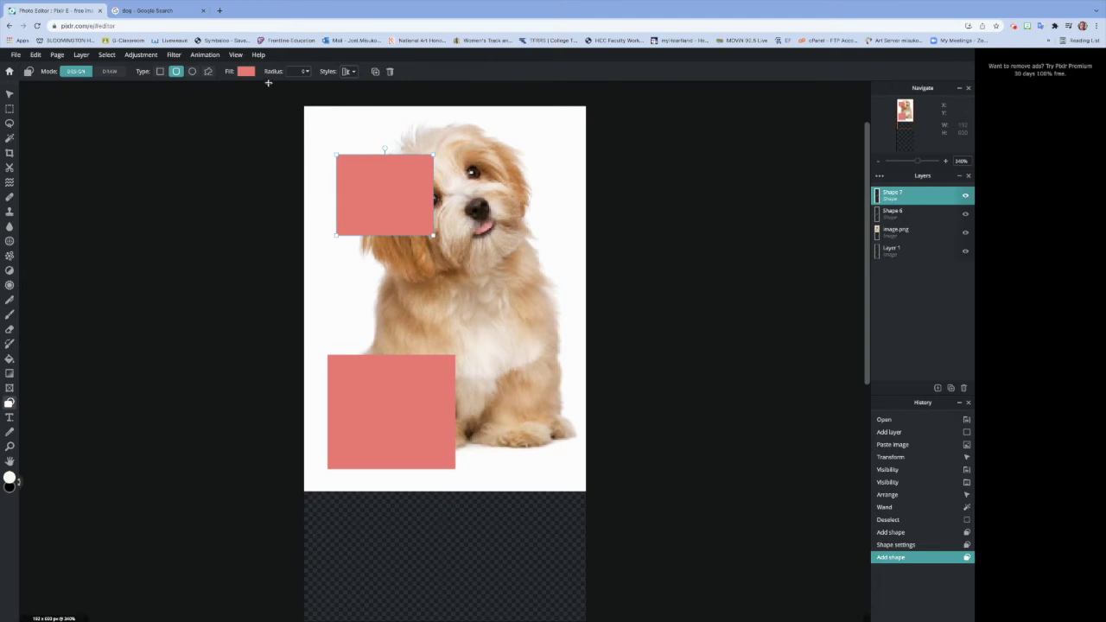
left_click(304, 72)
mouse_move(235, 88)
left_mouse_down()
mouse_move(273, 95)
mouse_move(240, 89)
left_mouse_up()
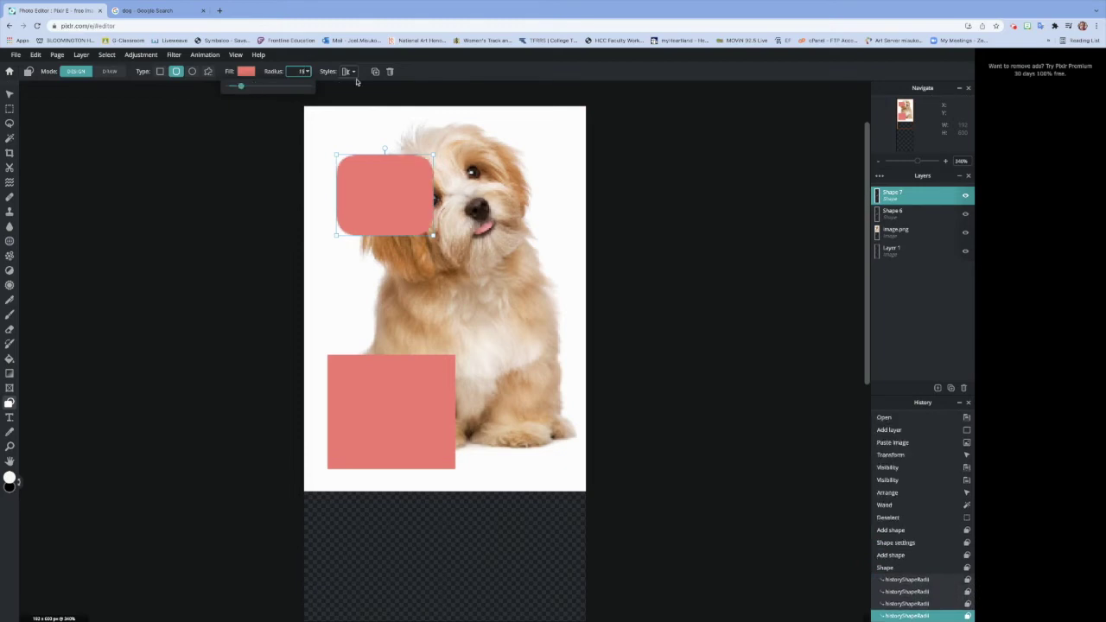
Step: Add an outline to the rounded rectangle in near-black #040404 with a size of 2
left_click(350, 72)
left_click(384, 107)
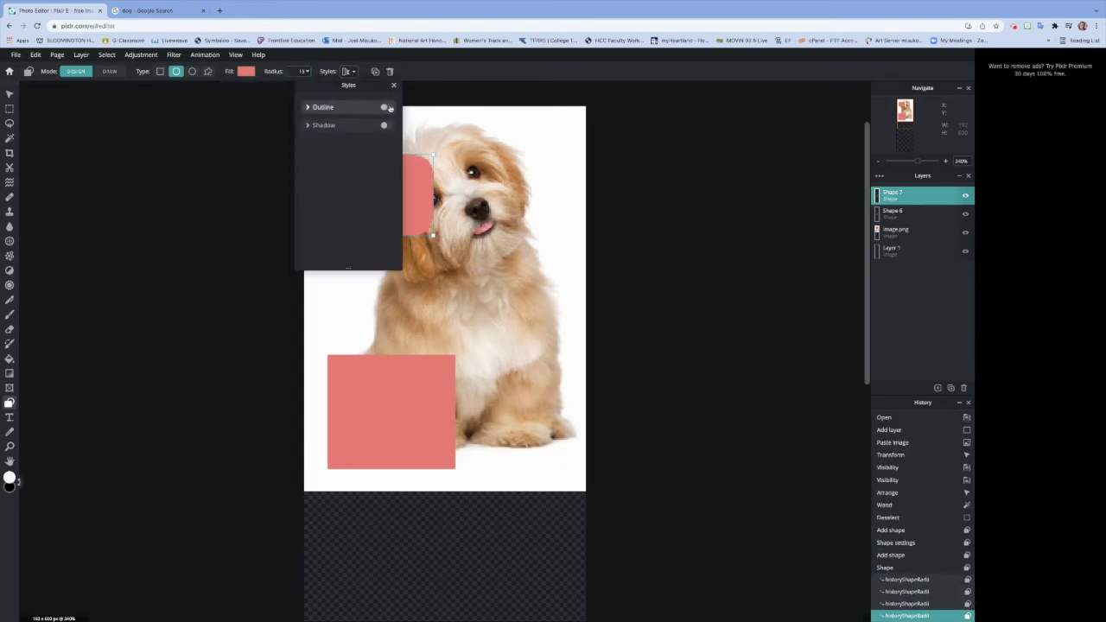
left_click(387, 129)
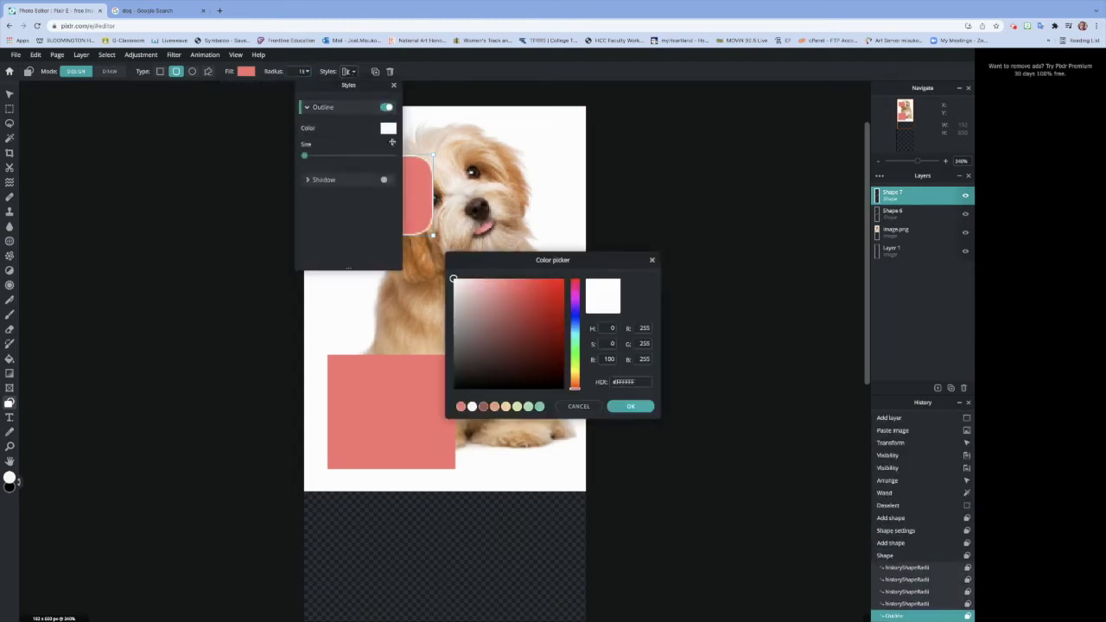
left_click(456, 387)
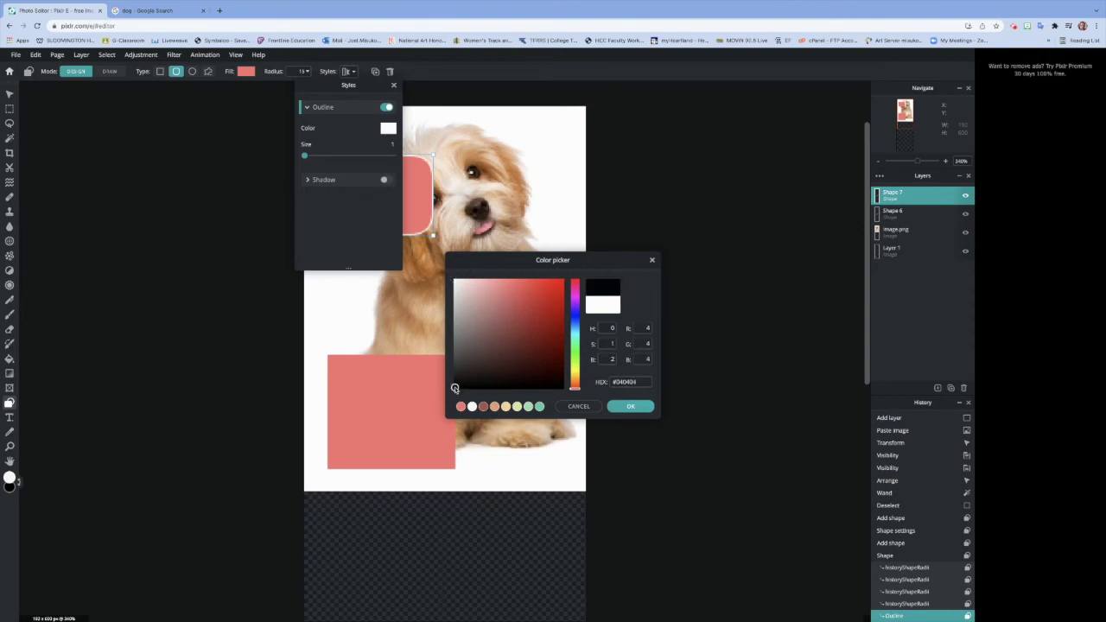
left_click(630, 407)
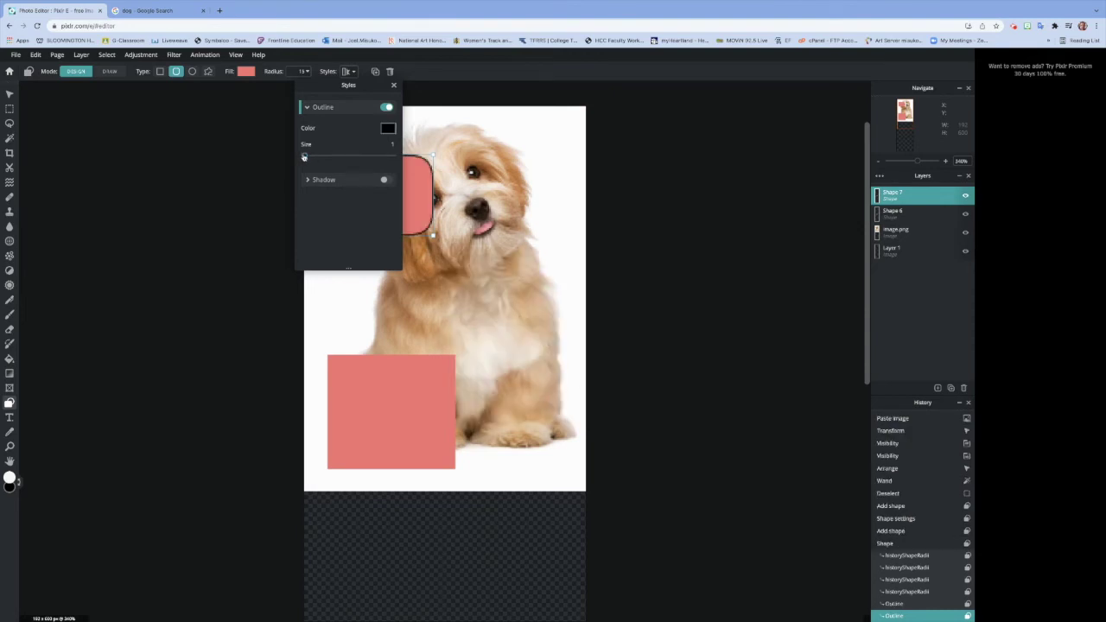
mouse_move(304, 157)
left_mouse_down()
mouse_move(322, 156)
mouse_move(310, 156)
left_mouse_up()
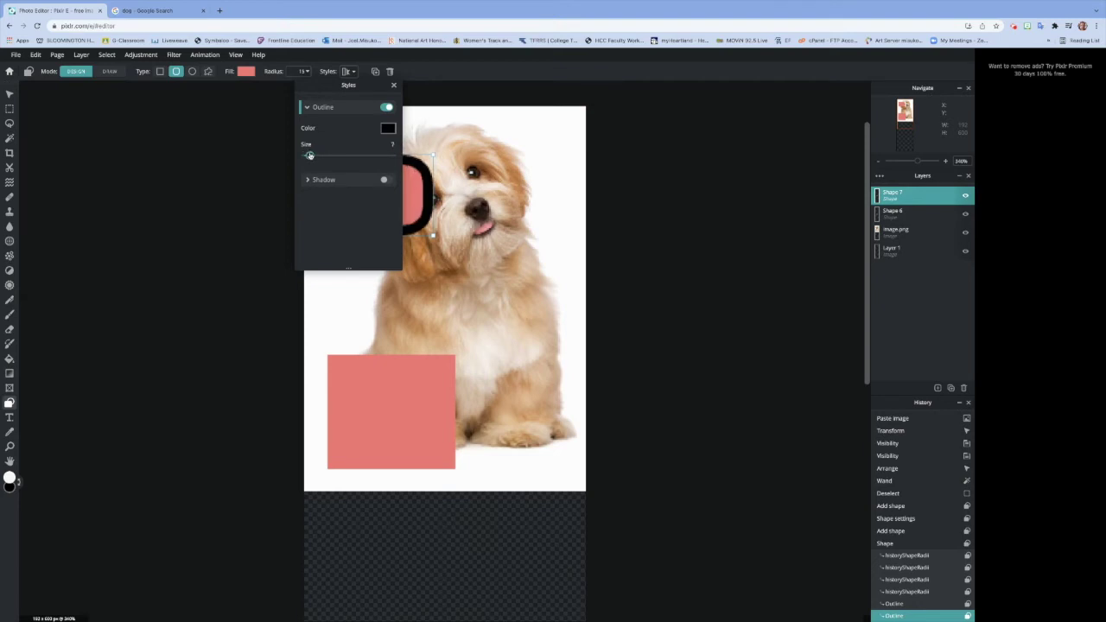
left_click_drag(324, 87, 598, 133)
left_click_drag(583, 203, 579, 202)
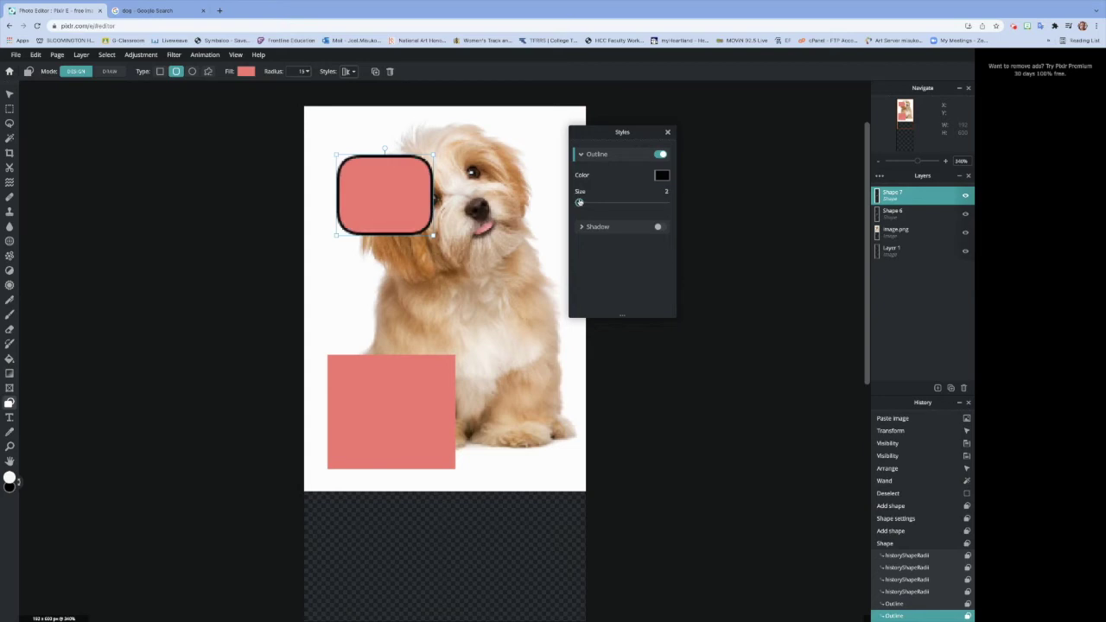
Step: Give the rounded rectangle a shadow with blur 6, distance 3, direction 58.8 and opacity 74, and move it to the right of the larger rectangle
left_click(662, 227)
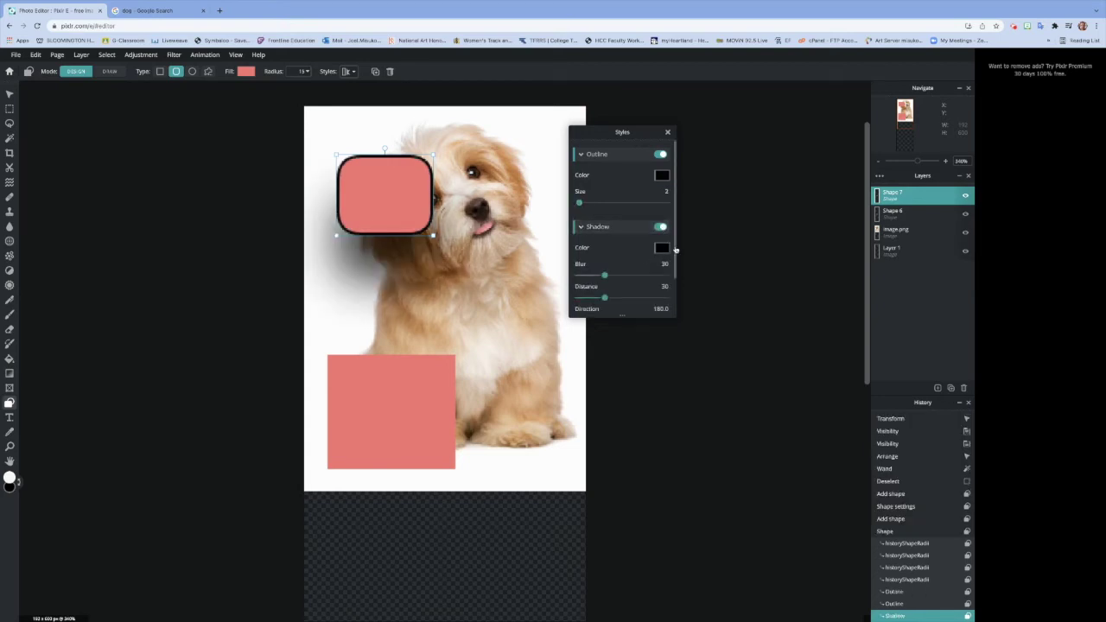
left_click_drag(676, 250, 676, 309)
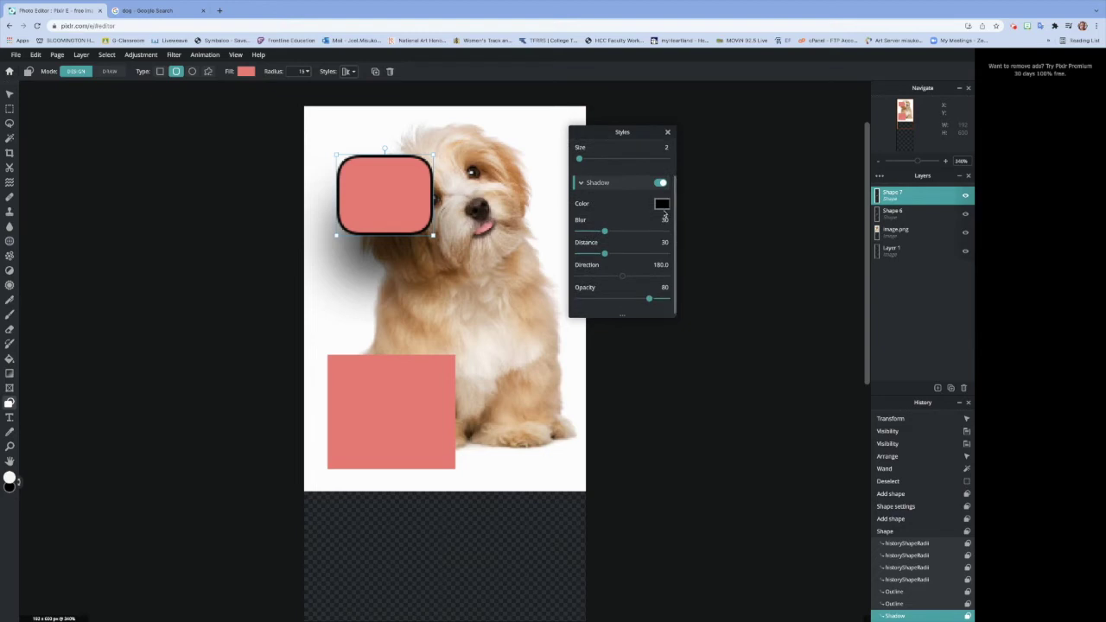
left_click_drag(648, 300, 579, 238)
mouse_move(603, 277)
left_mouse_down()
mouse_move(581, 254)
mouse_move(592, 277)
left_mouse_up()
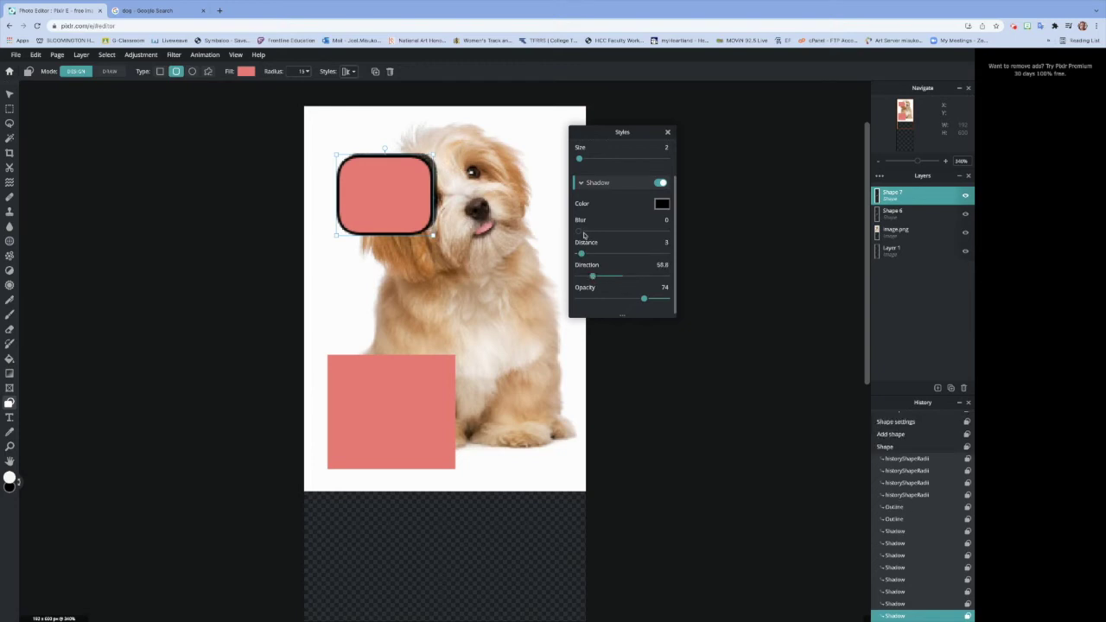
left_click_drag(580, 232, 585, 233)
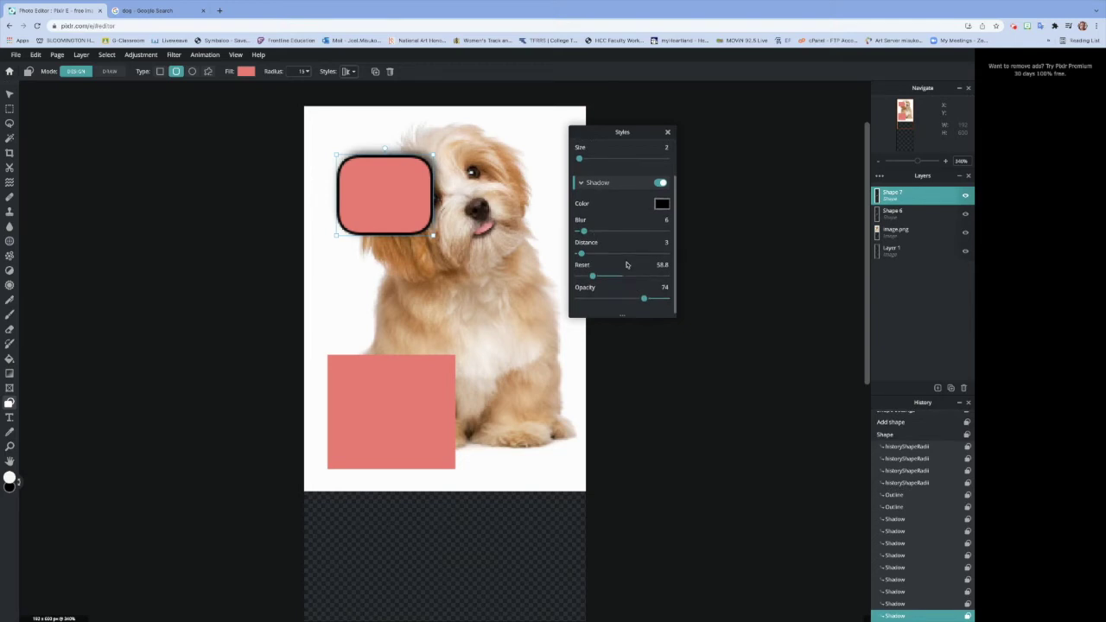
left_click(668, 132)
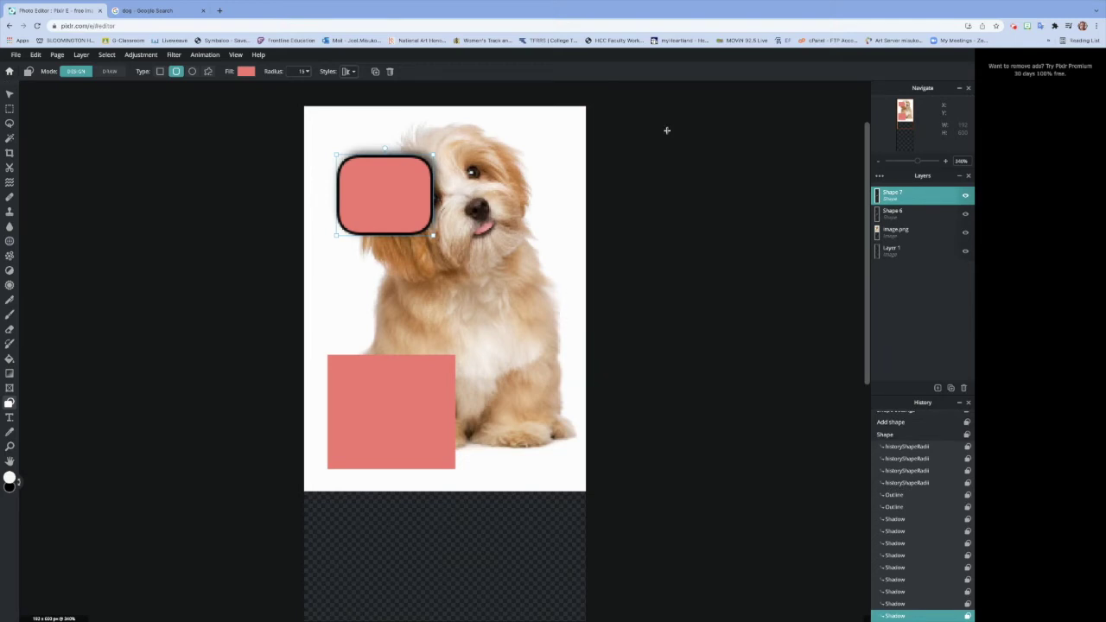
left_click_drag(401, 211, 548, 442)
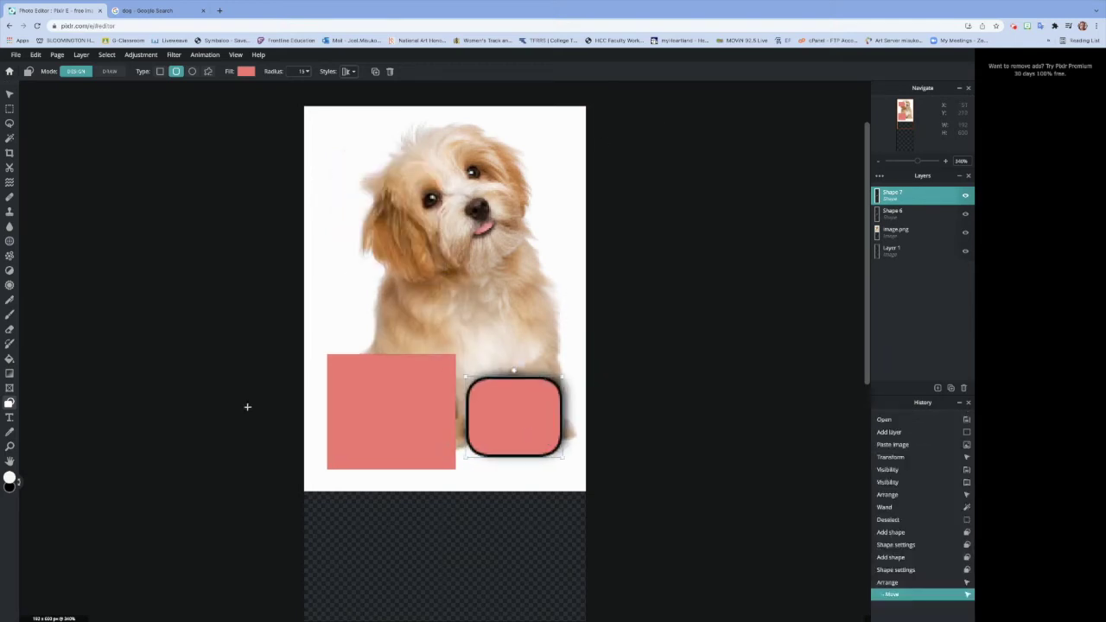
Step: Add a new text layer reading "Text" and place it over the dog's face
left_click(10, 417)
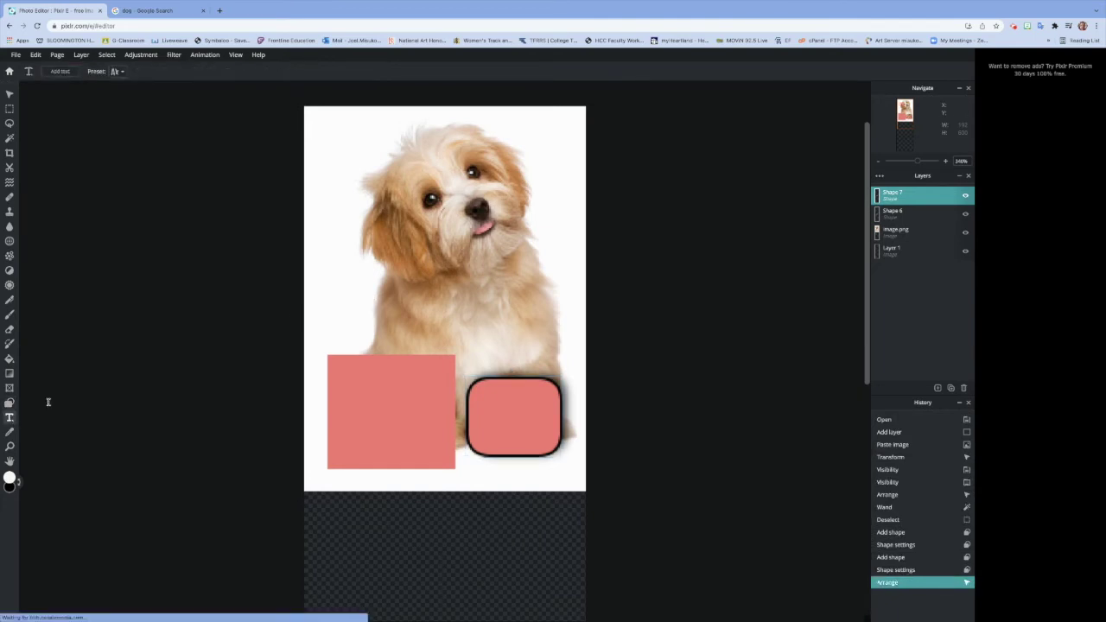
left_click(341, 284)
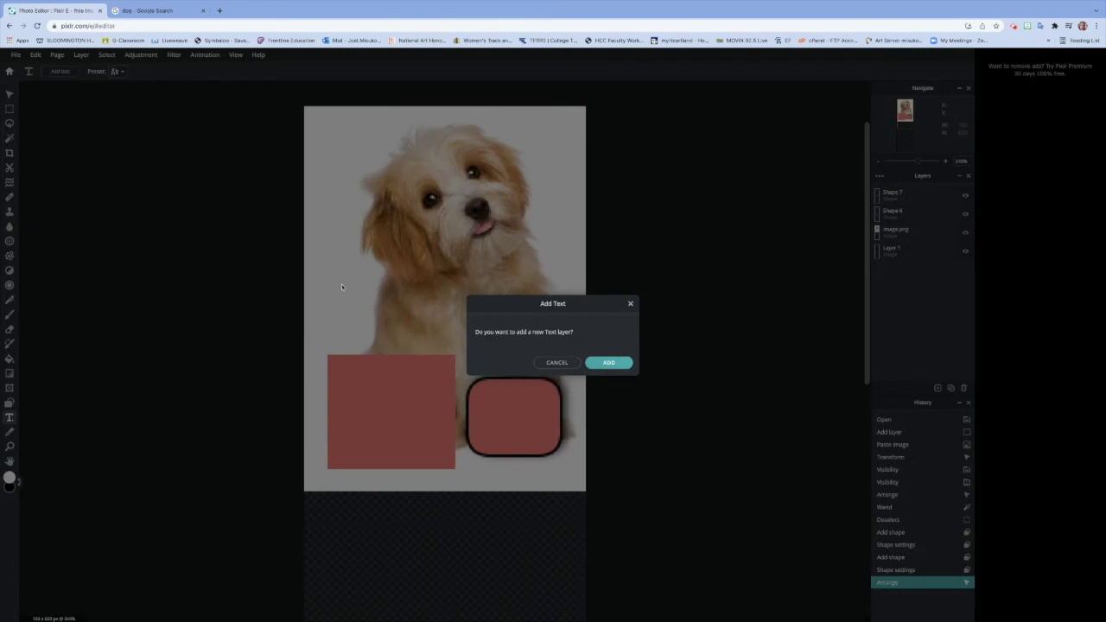
left_click(610, 364)
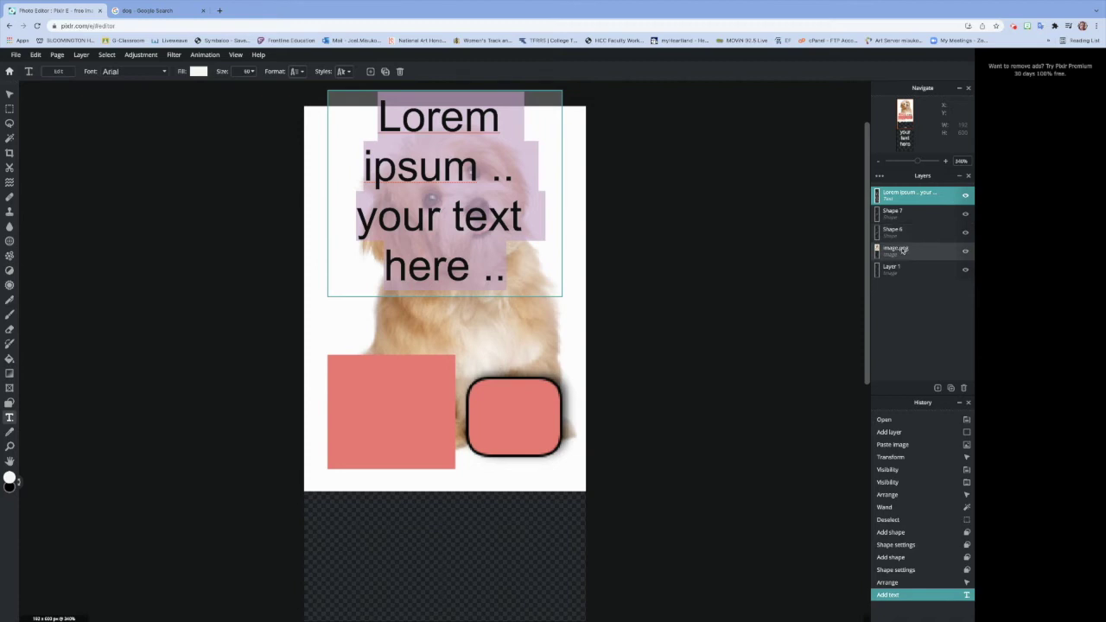
left_click(939, 388)
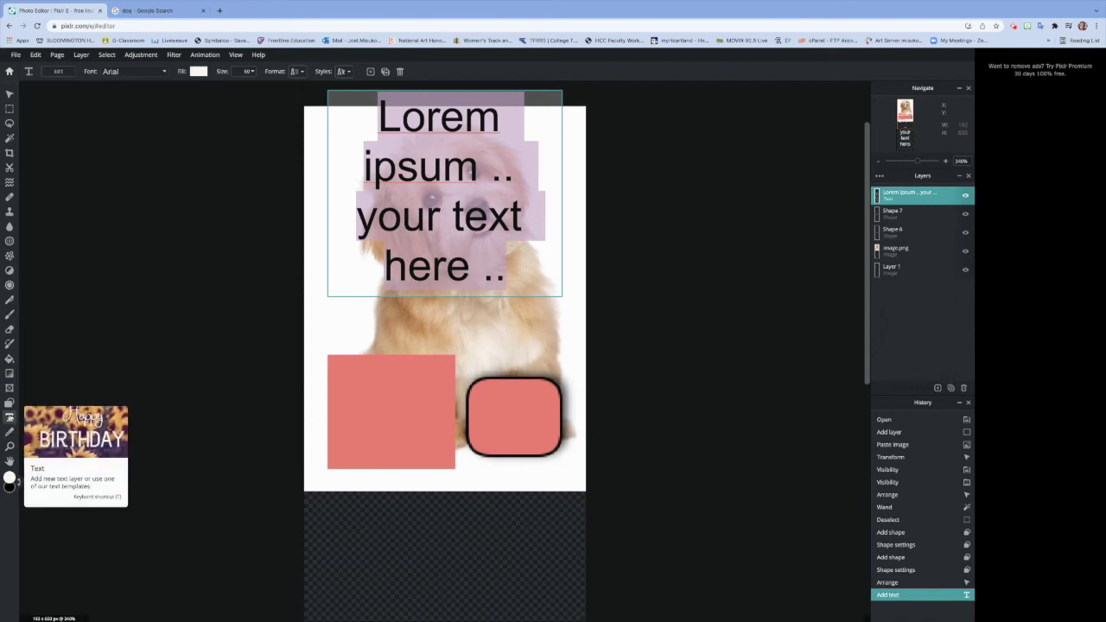
type("Text")
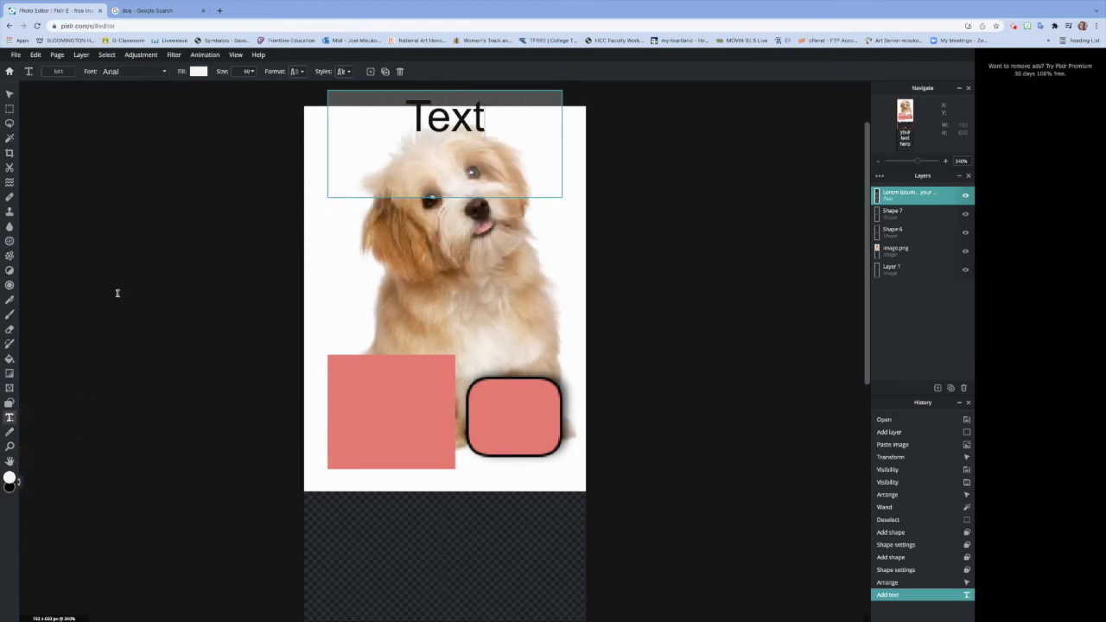
left_click(546, 237)
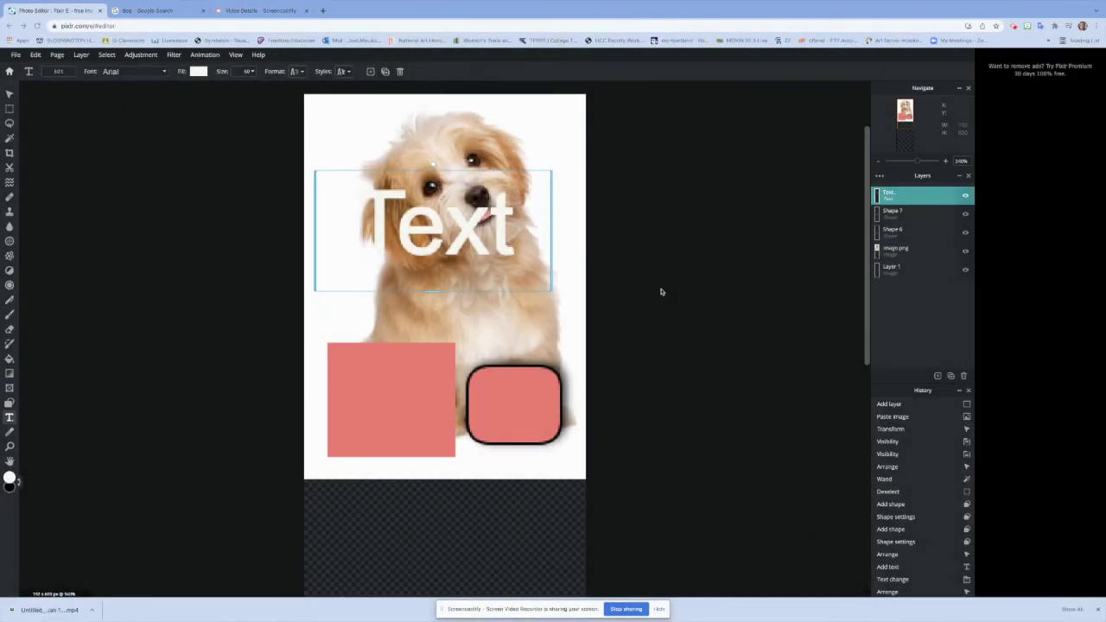
left_click(473, 236)
left_click(654, 208)
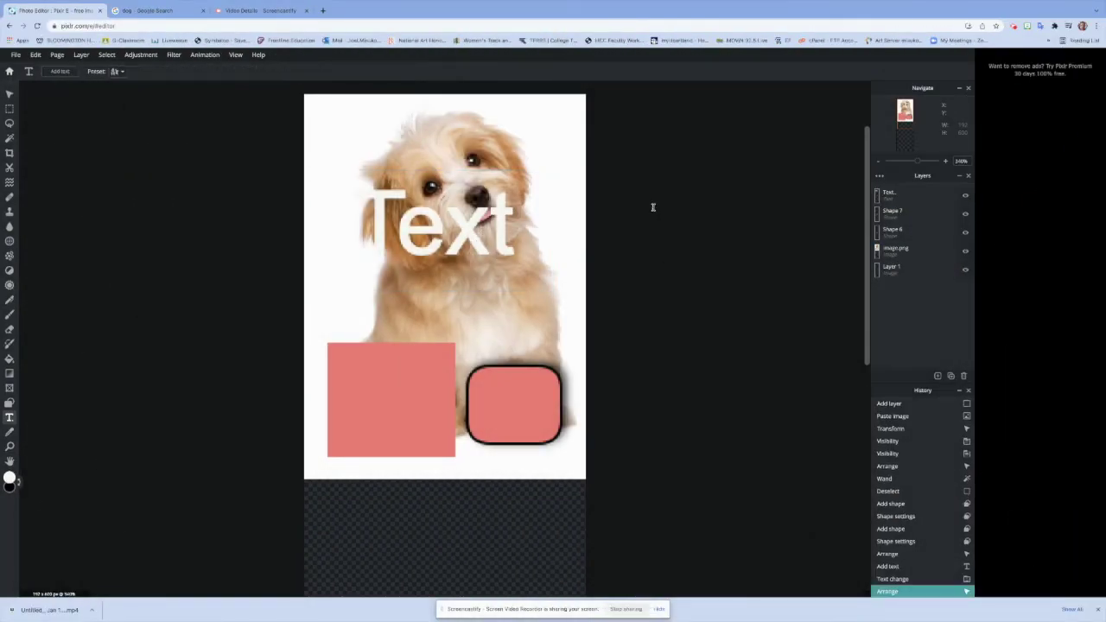
Step: Set the font of the text over the dog's face to Aberus
left_click(424, 231)
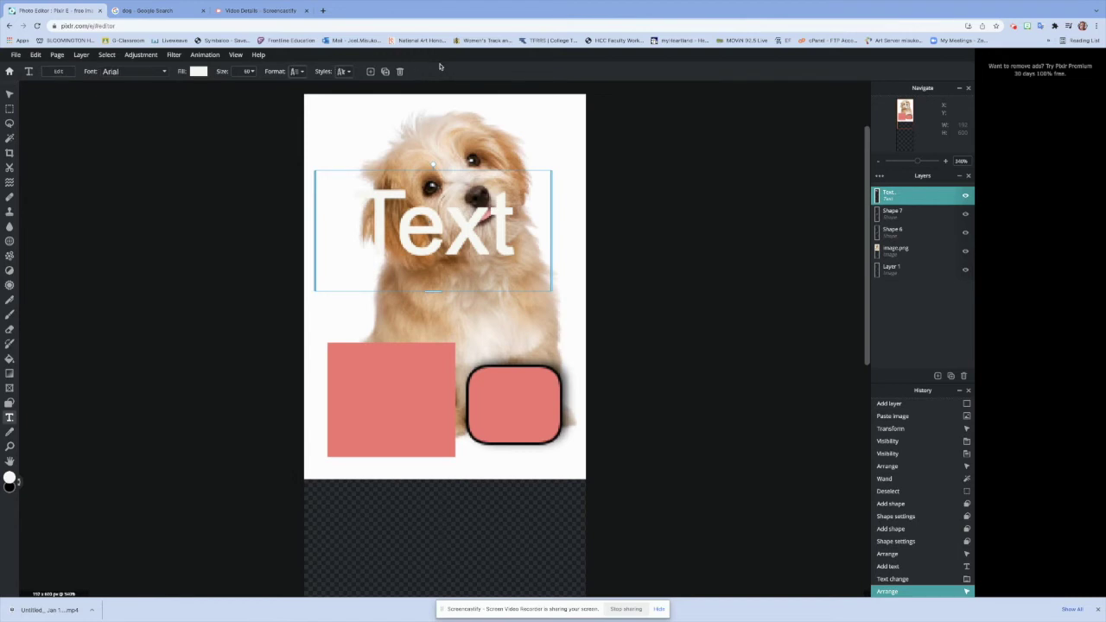
left_click(163, 72)
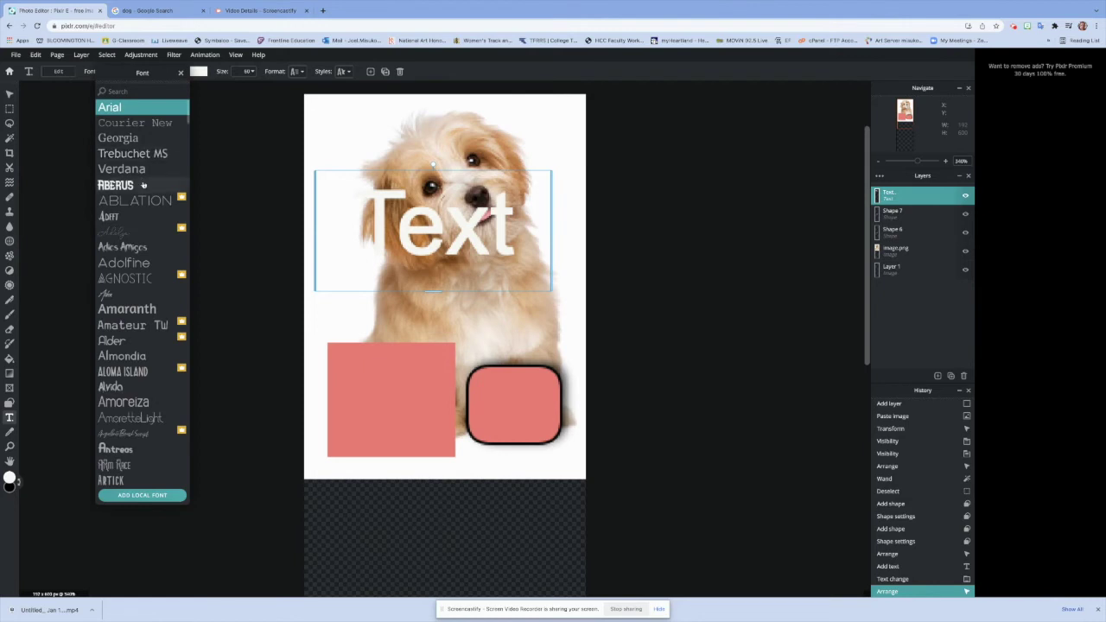
left_click(144, 184)
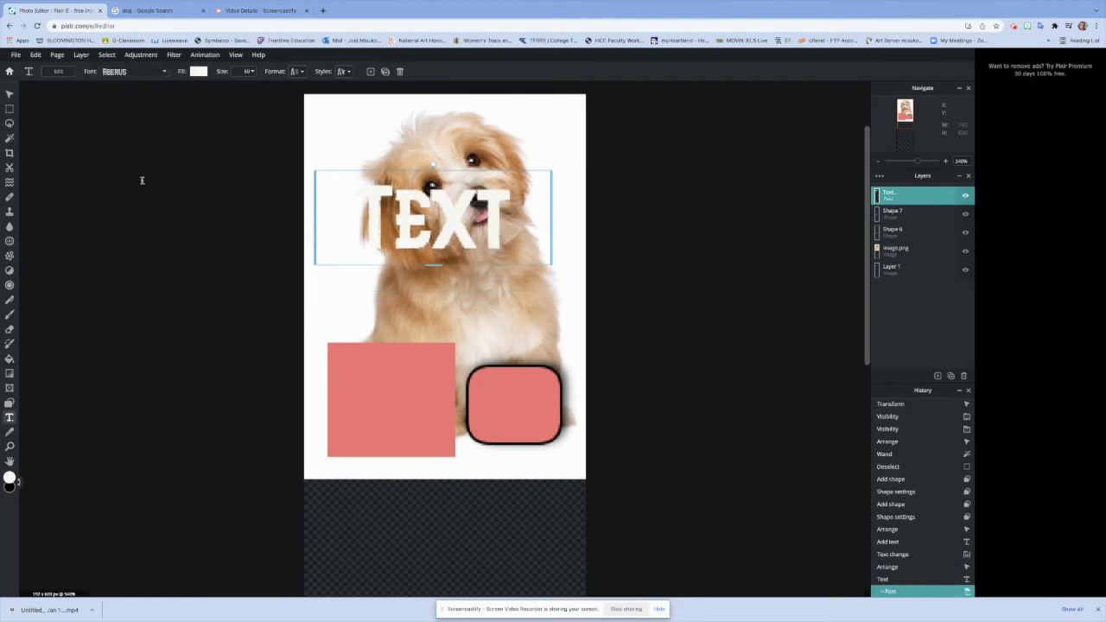
Step: Try a golden brown fill on the text, and replace it with the colour #FA7171 sampled from the large rectangle
left_click(199, 72)
left_click(237, 139)
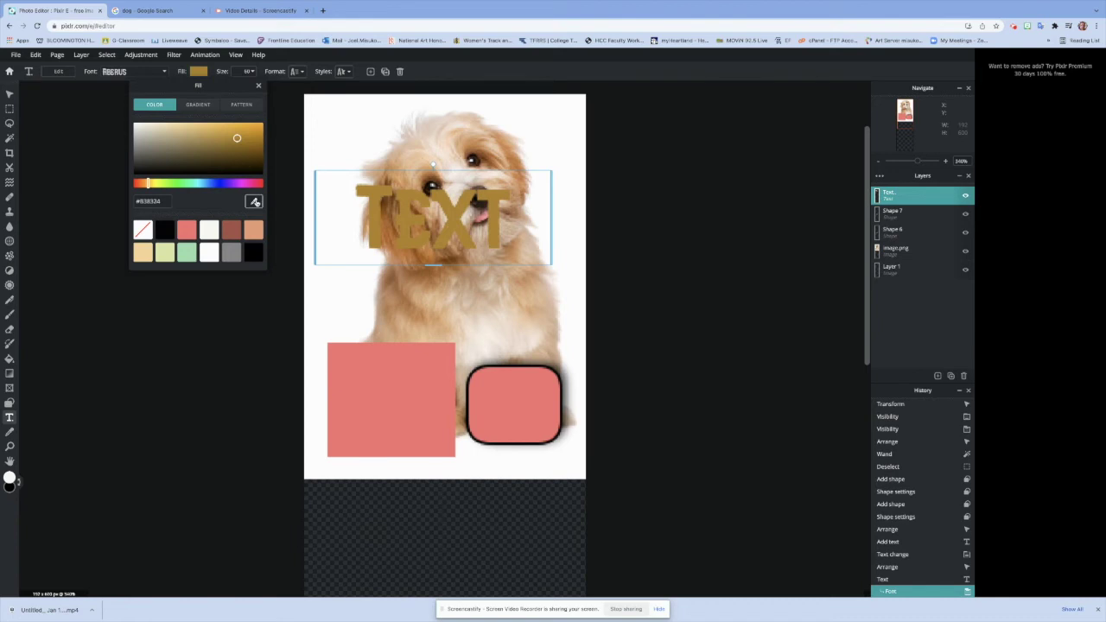
left_click(255, 201)
left_click(420, 383)
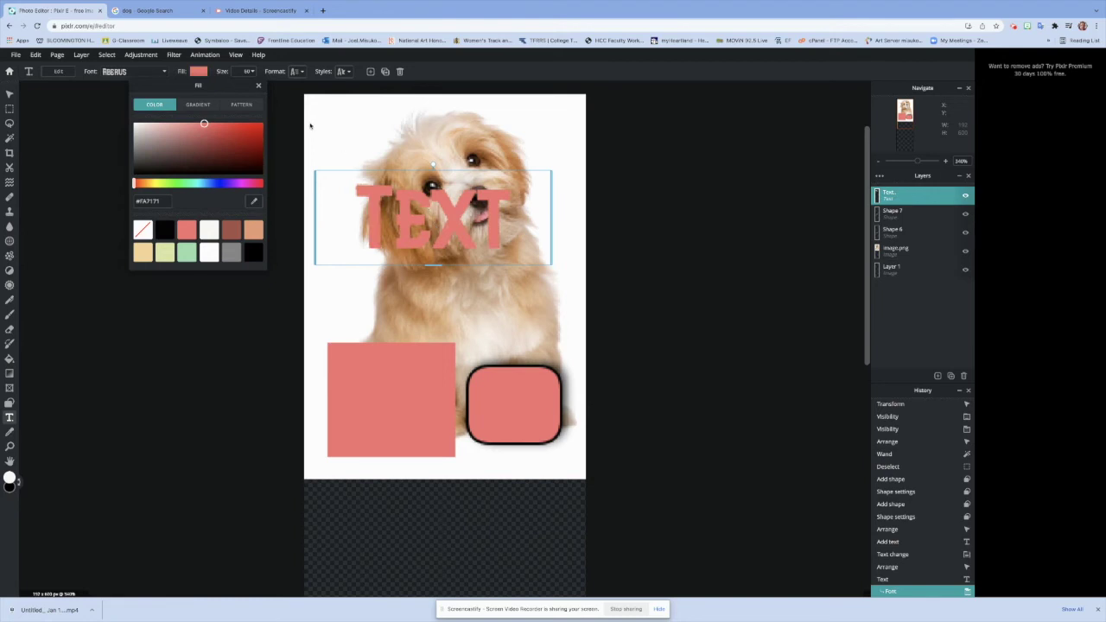
Step: Try the black-to-white gradient as the text's fill and replace it with the linear white-to-red gradient preset
left_click(198, 105)
left_click(199, 211)
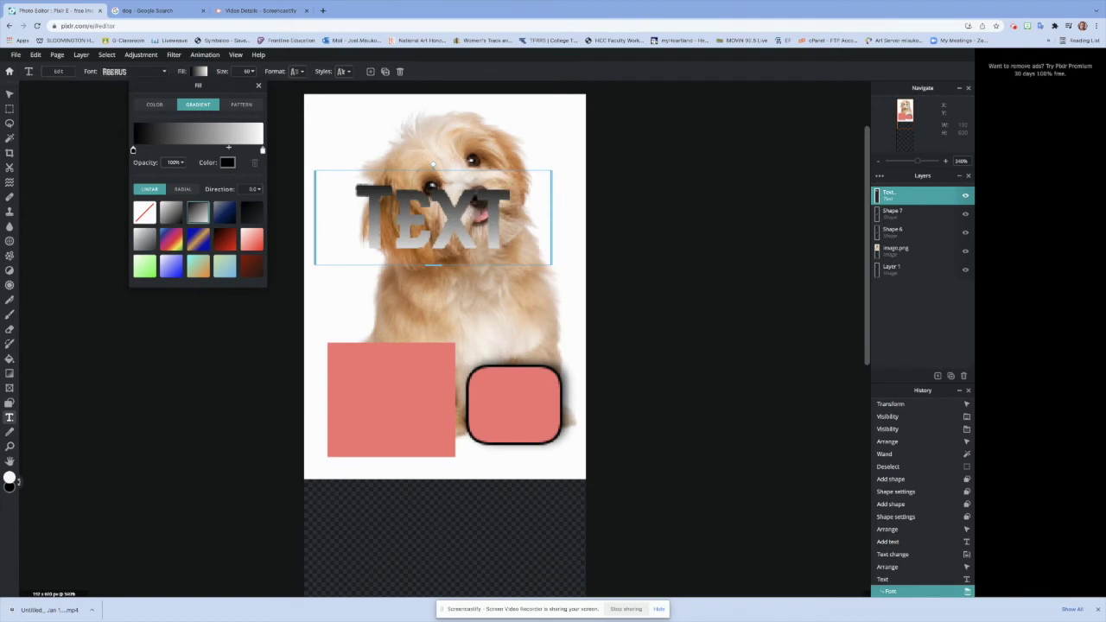
left_click(251, 247)
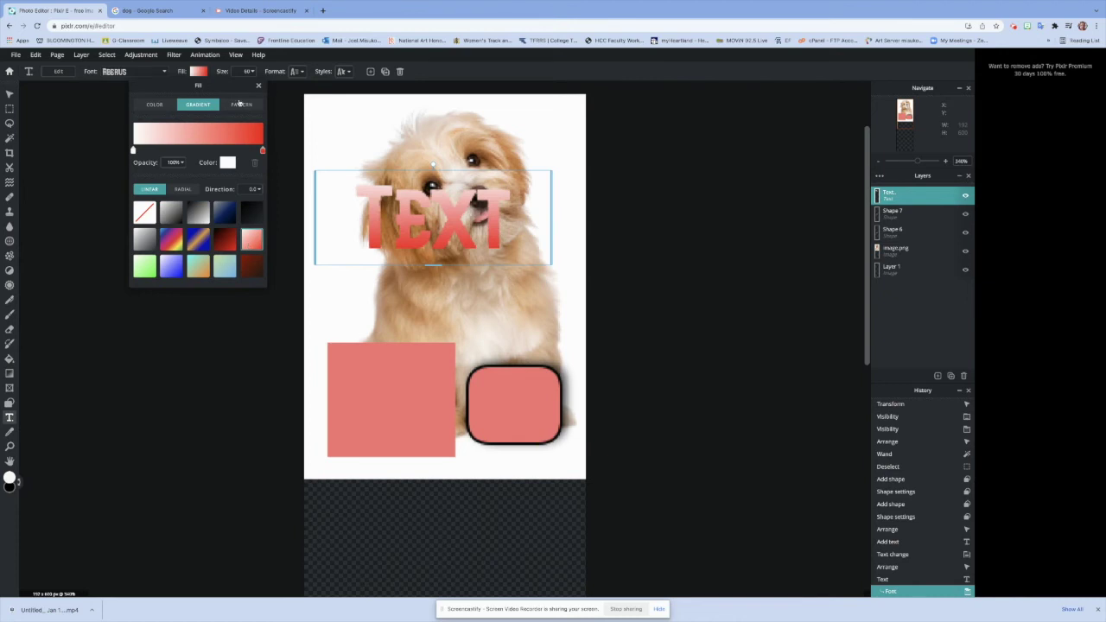
Step: Set the font size of the text to 62
left_click(251, 73)
left_click(251, 73)
left_click_drag(212, 87, 193, 88)
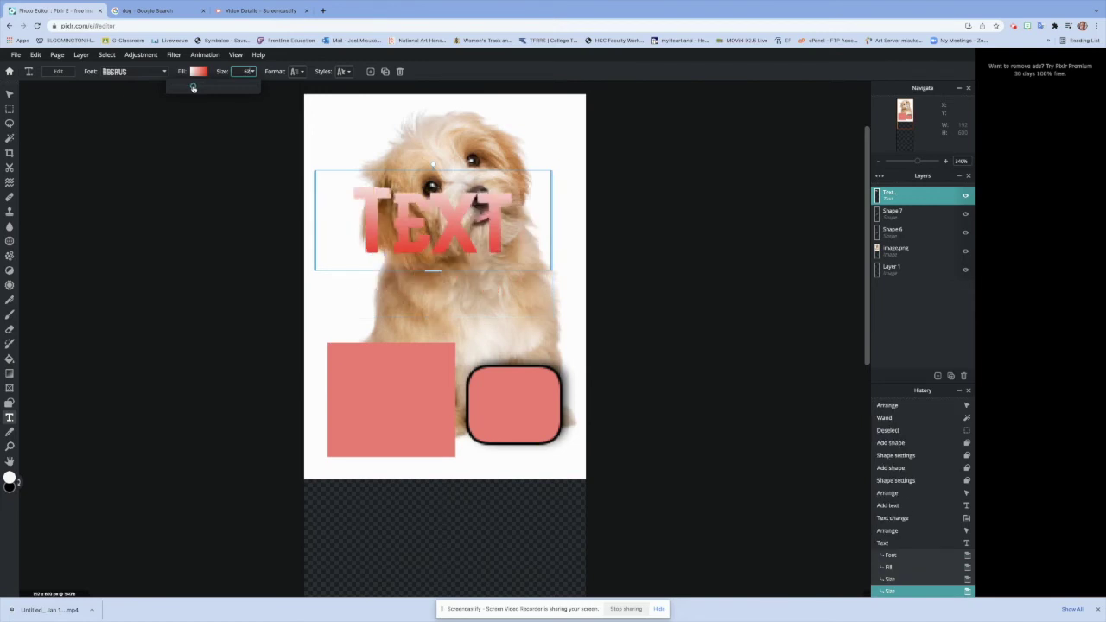
left_click(439, 271)
left_click(433, 273)
left_click(434, 266)
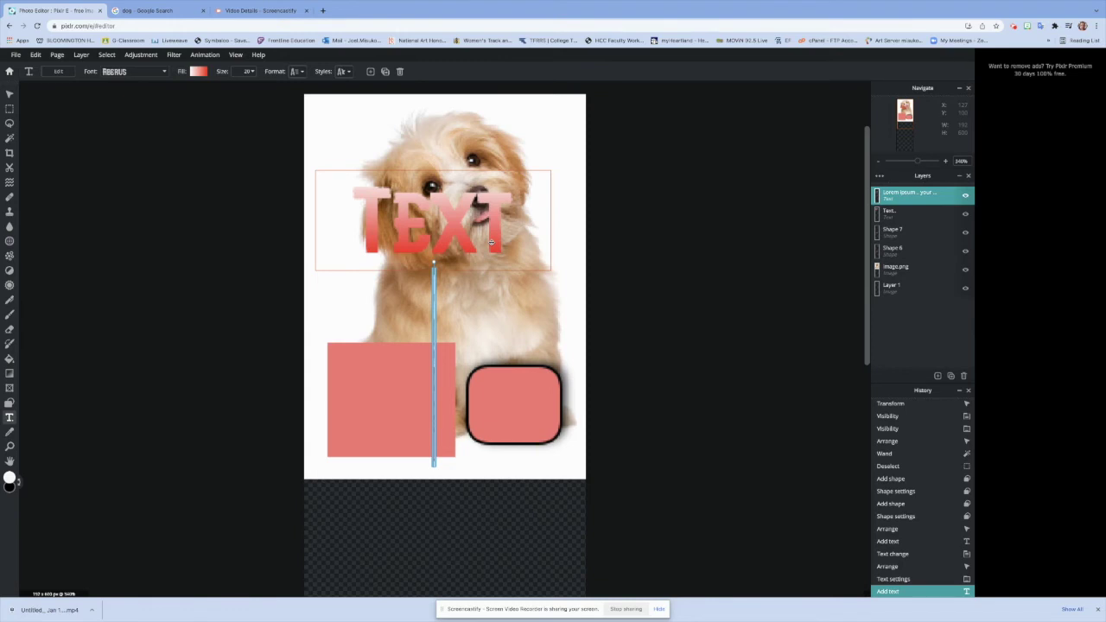
left_click(894, 579)
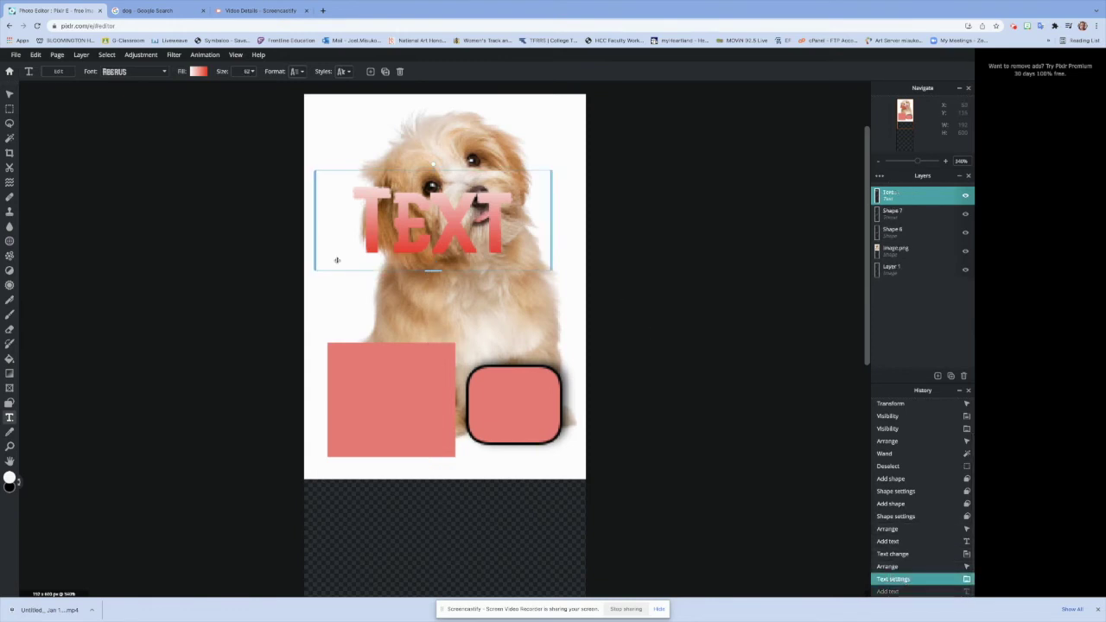
Step: Enlarge the text box to about 232 by 96 px and move it over the dog's chest, just above the rectangles
left_click(9, 95)
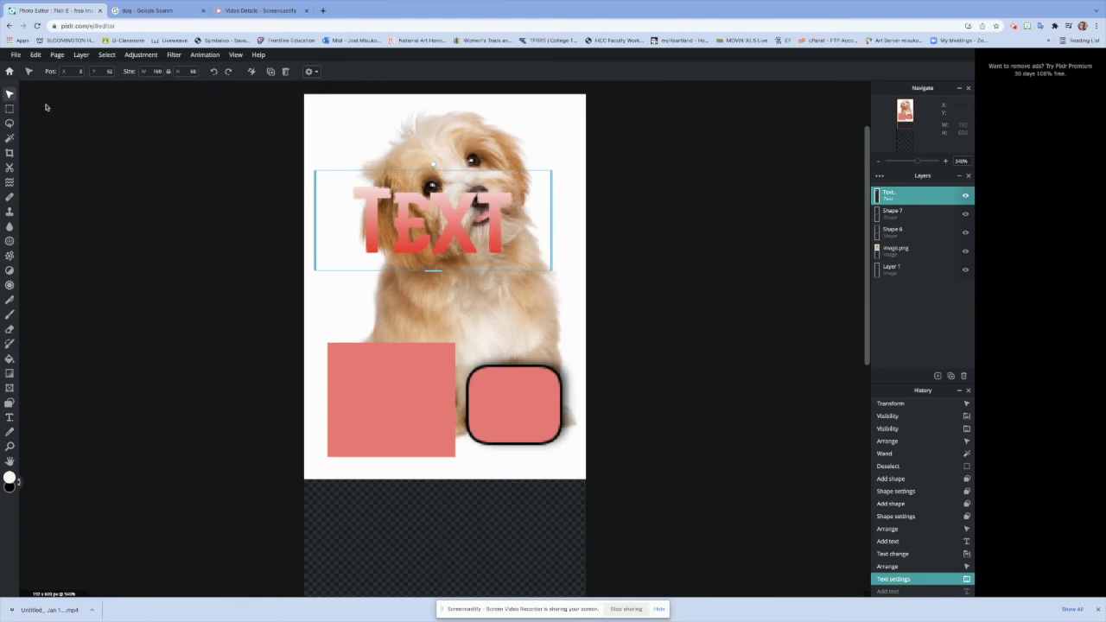
left_click_drag(433, 270, 474, 313)
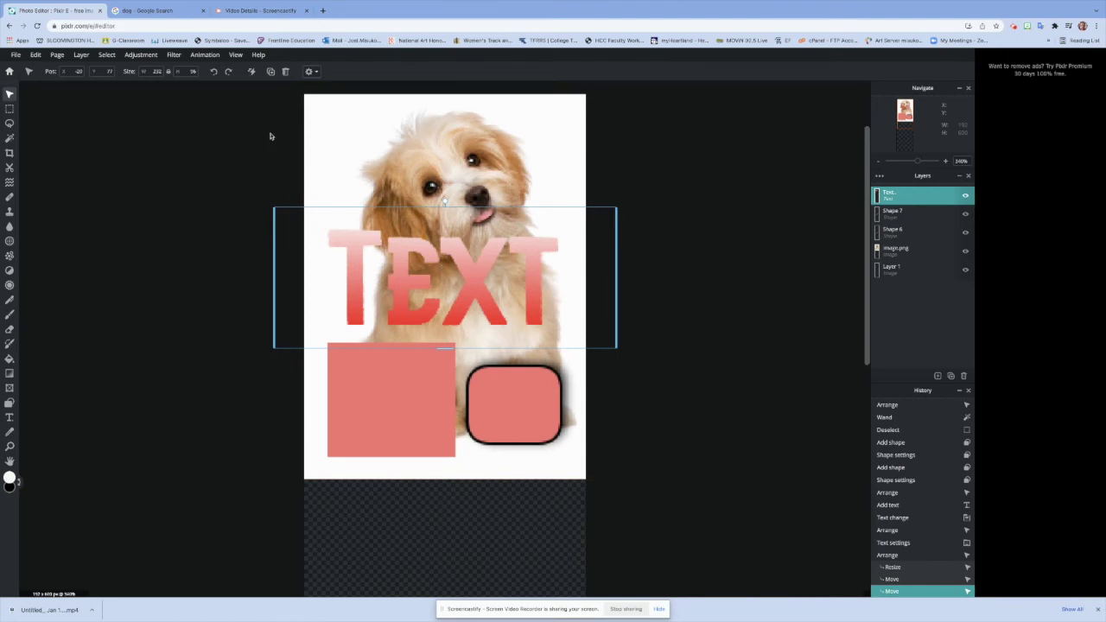
left_click(644, 261)
left_click(473, 259)
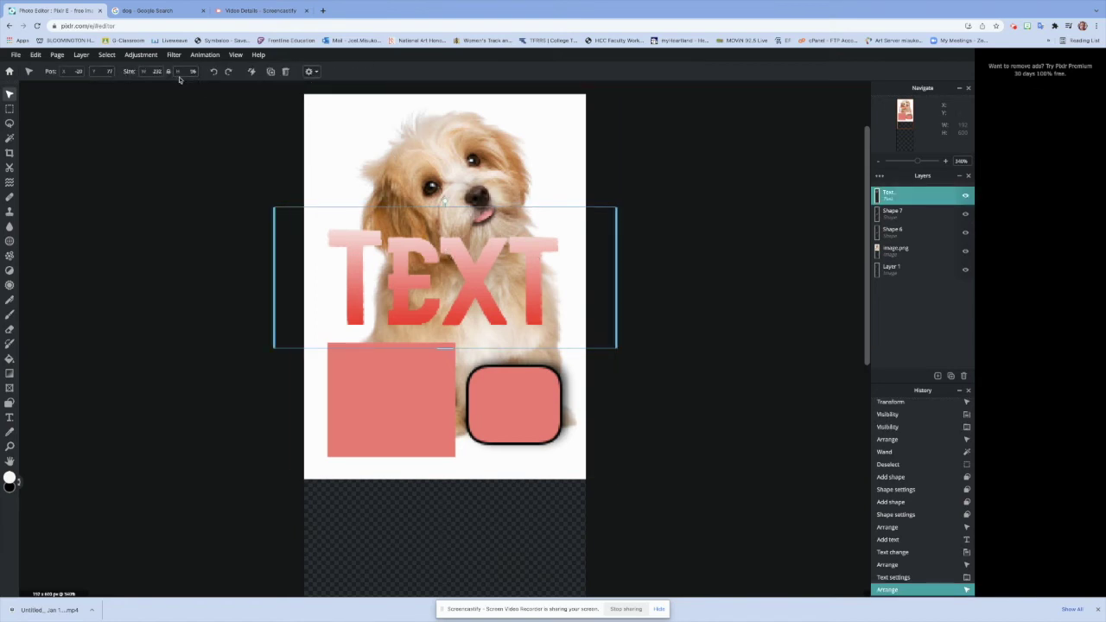
Step: Set the text's letter spacing to -2, and try the bold style before turning it off again
left_click(10, 420)
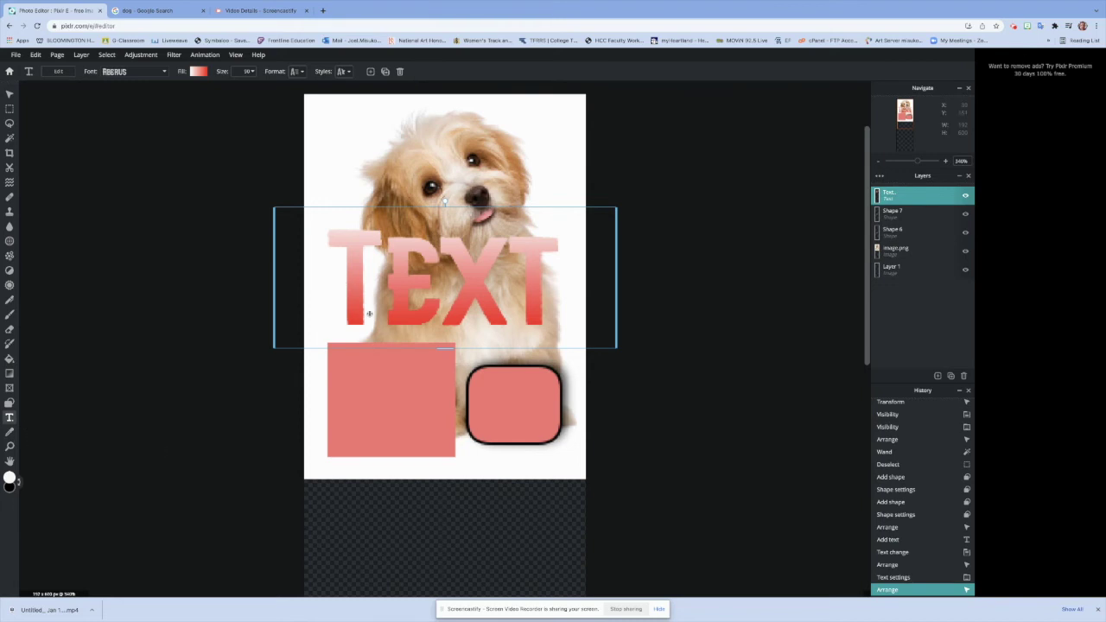
left_click(303, 73)
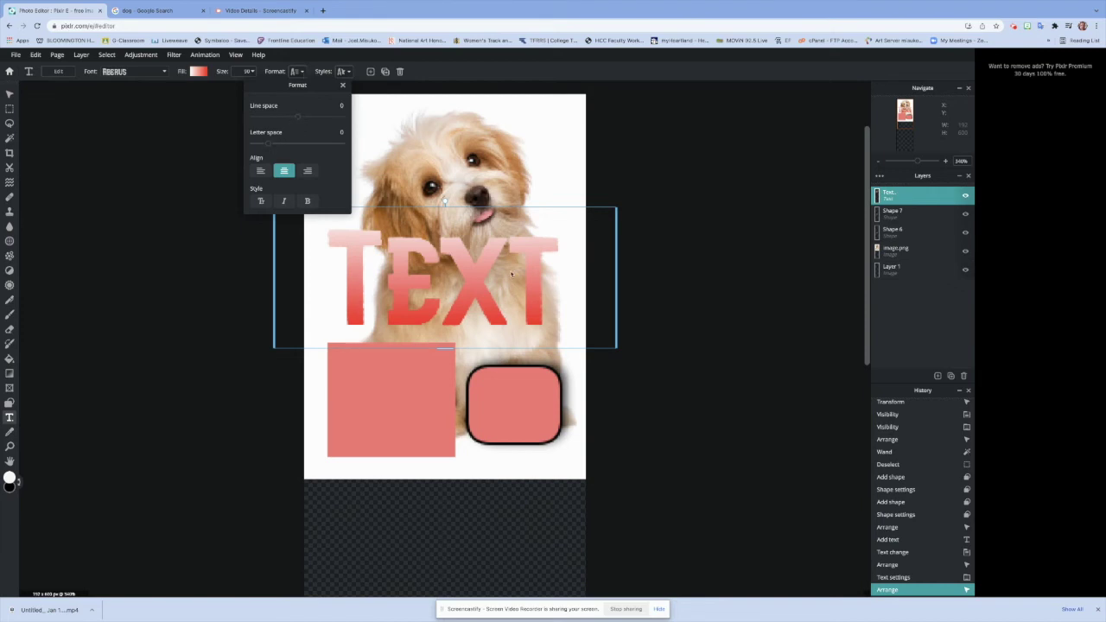
mouse_move(269, 144)
left_mouse_down()
mouse_move(311, 146)
mouse_move(257, 148)
mouse_move(267, 147)
left_mouse_up()
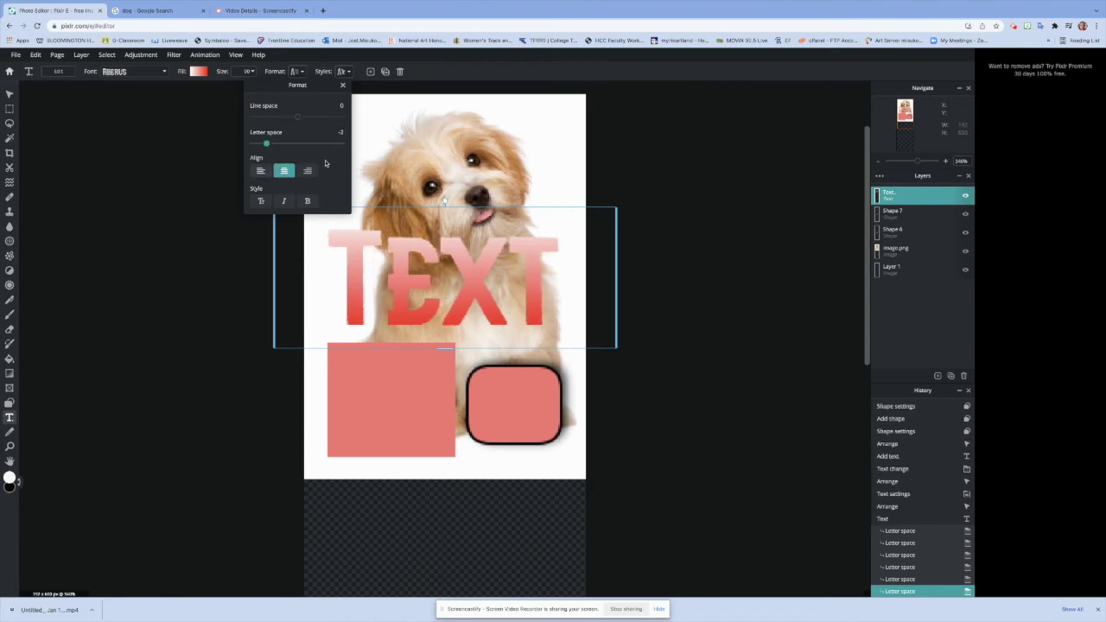
left_click(308, 201)
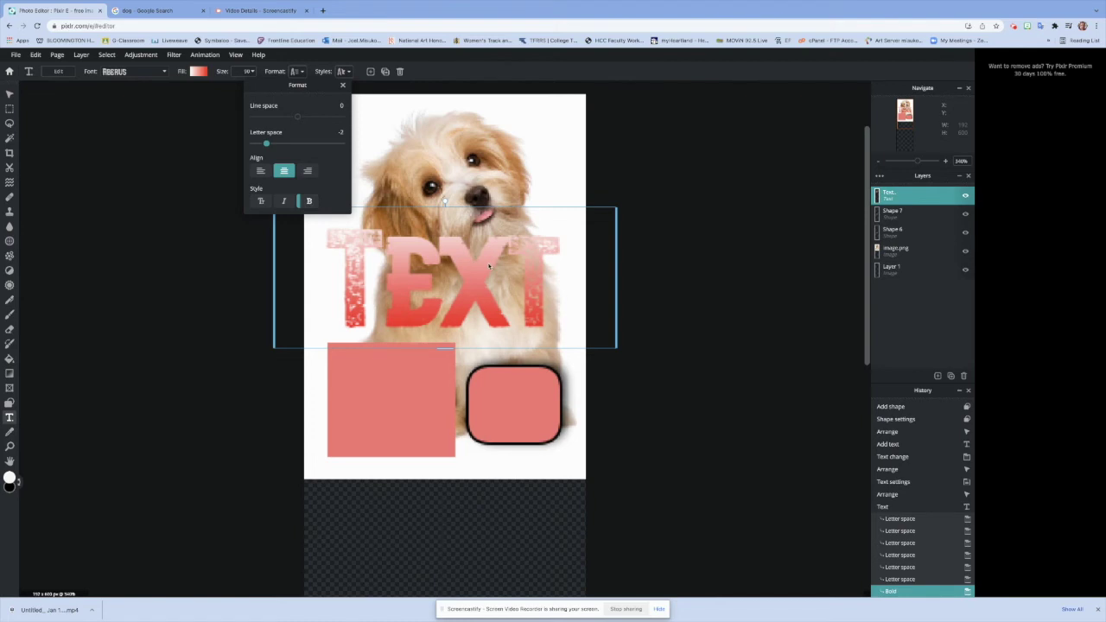
left_click(310, 201)
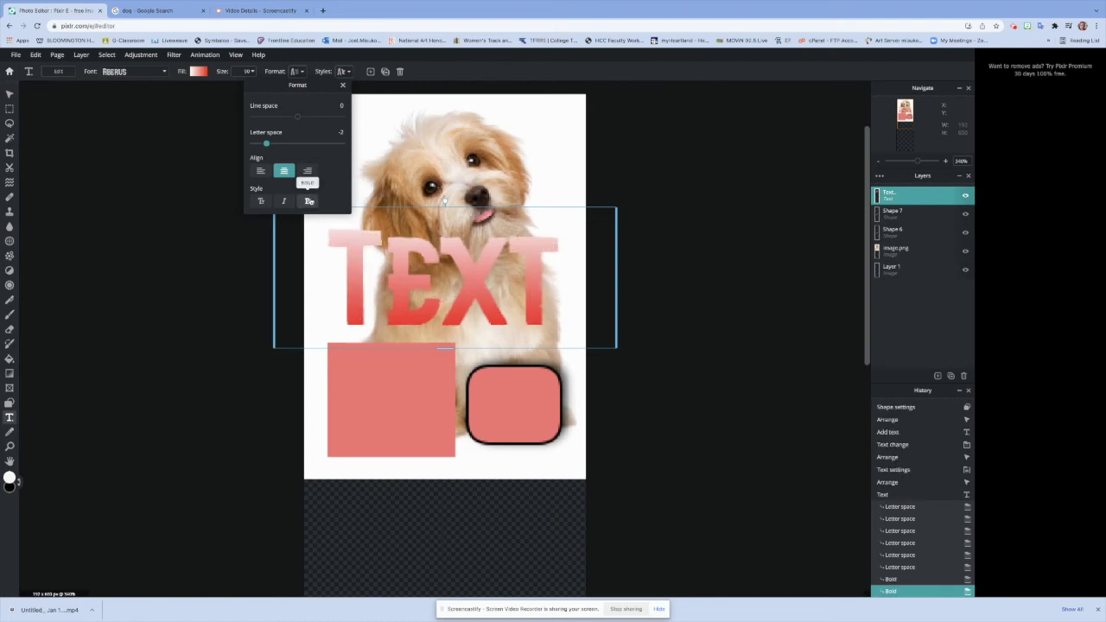
Step: Try curving the text with an arc of amount 5, followed by the circle and half curve types
left_click(345, 75)
left_click(348, 73)
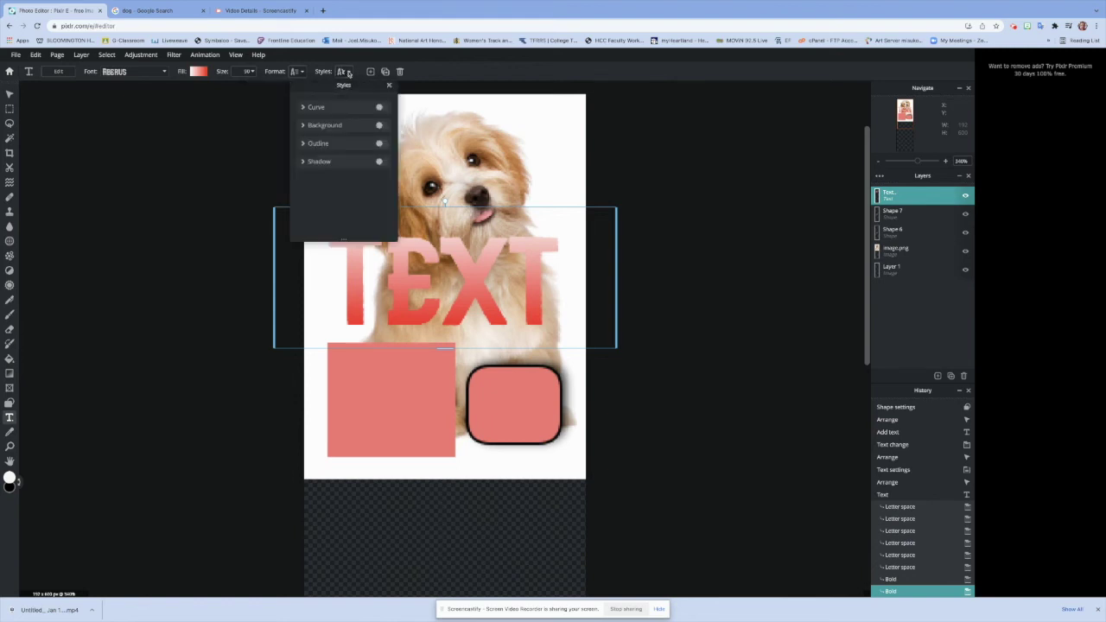
left_click(345, 107)
mouse_move(345, 158)
left_mouse_down()
mouse_move(328, 162)
mouse_move(367, 157)
mouse_move(334, 158)
mouse_move(347, 159)
left_mouse_up()
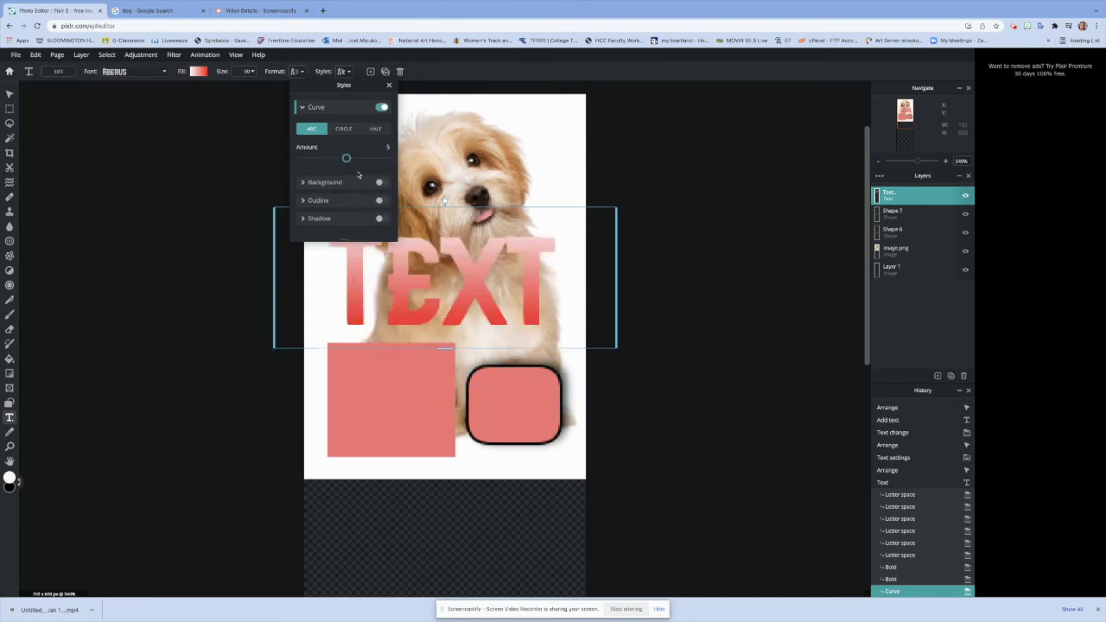
left_click(346, 128)
left_click(377, 130)
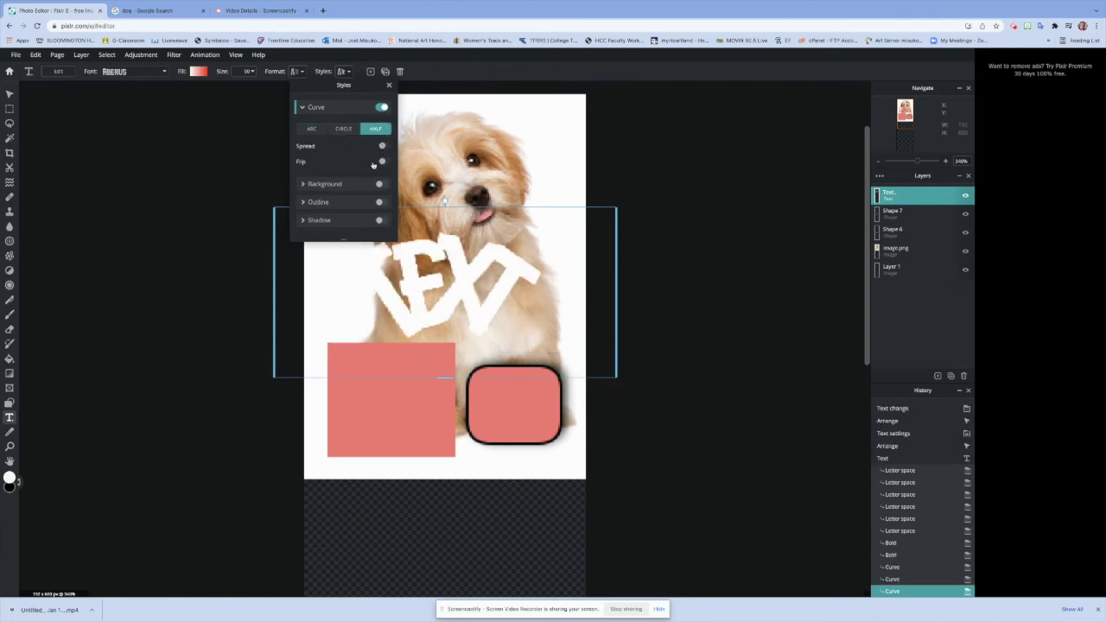
Step: Try the Flip and Spread options of the text's half curve, and turn the curve style off
left_click(385, 162)
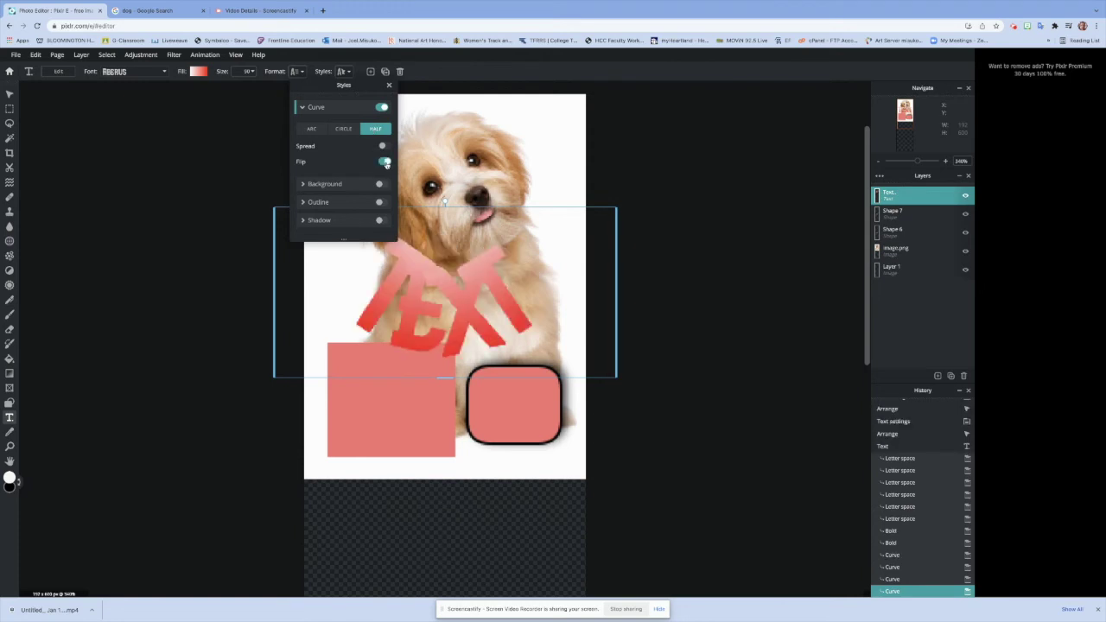
left_click(383, 163)
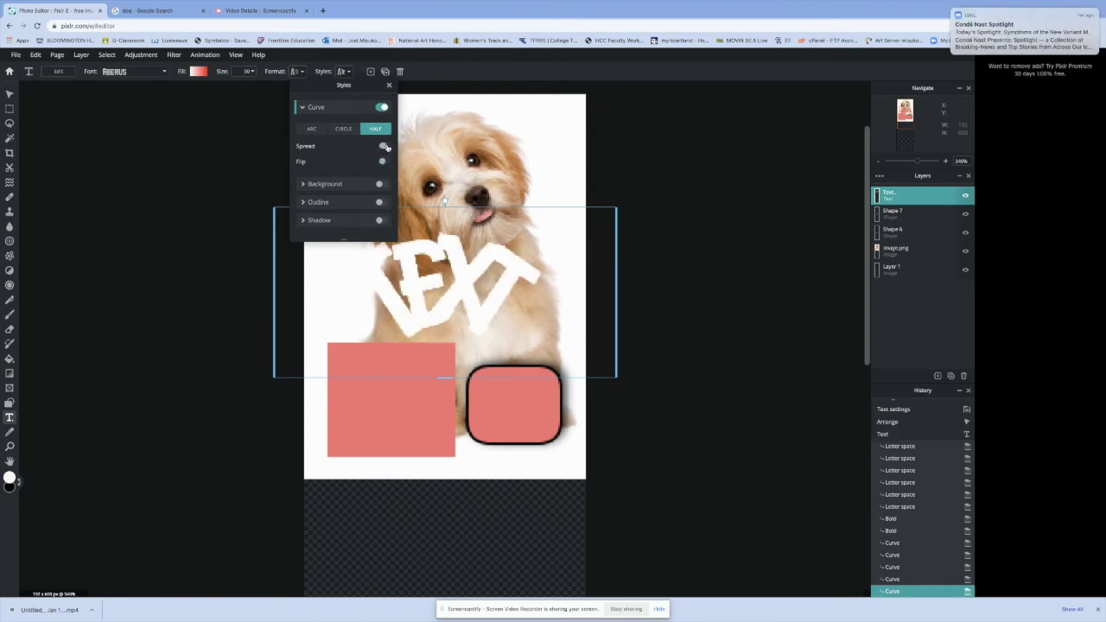
left_click(385, 146)
left_click(385, 146)
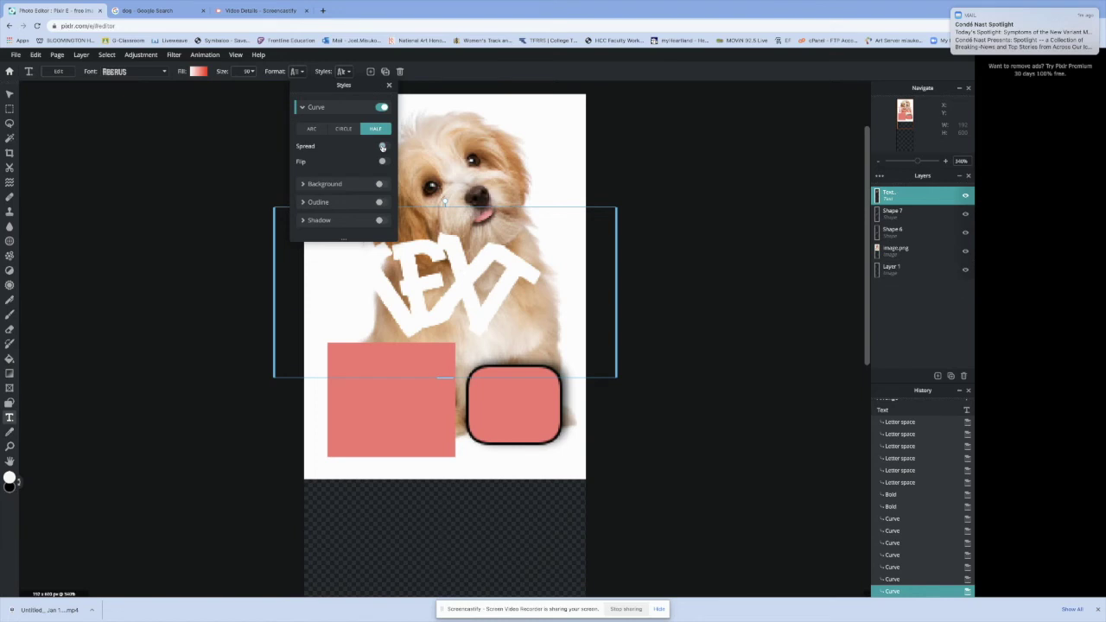
left_click(385, 147)
left_click(385, 146)
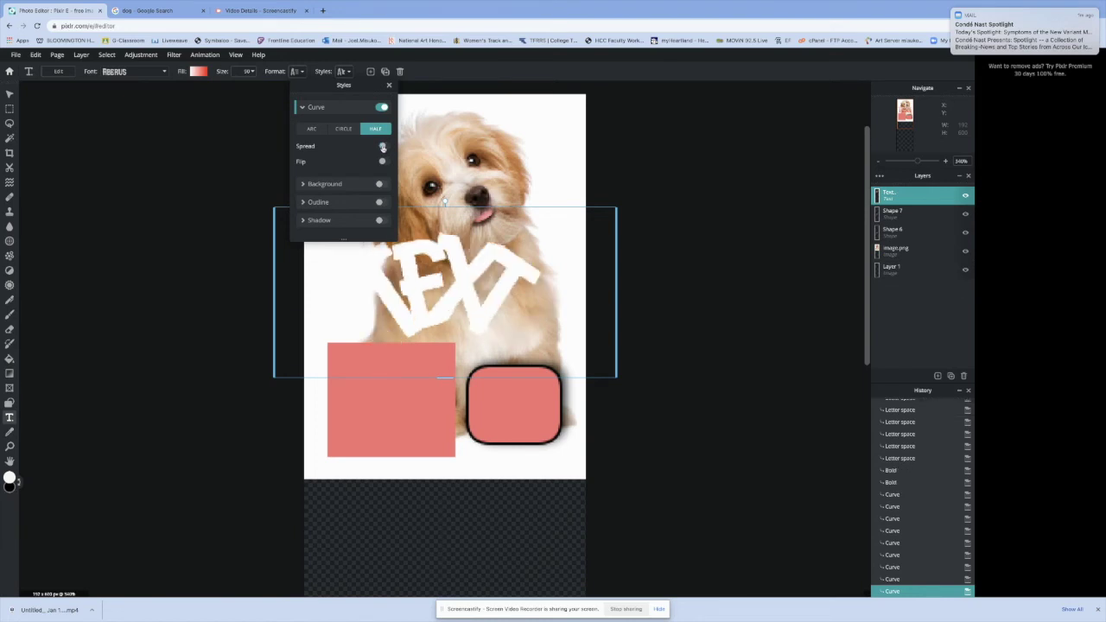
left_click(380, 107)
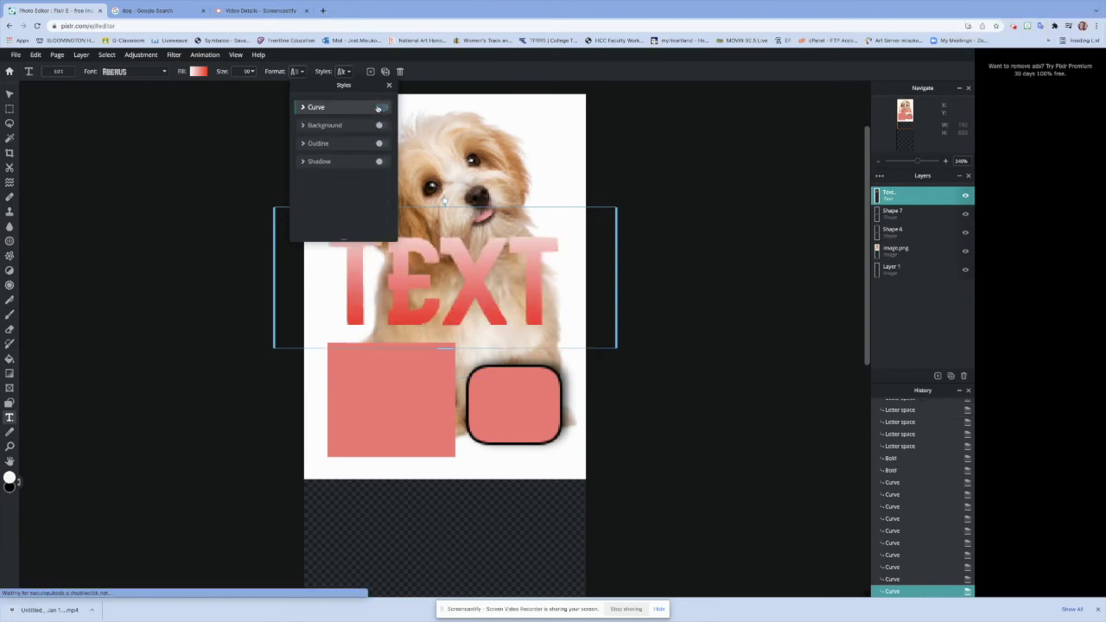
Step: Add a full grey background to the text and enable its punch-out option
left_click(364, 126)
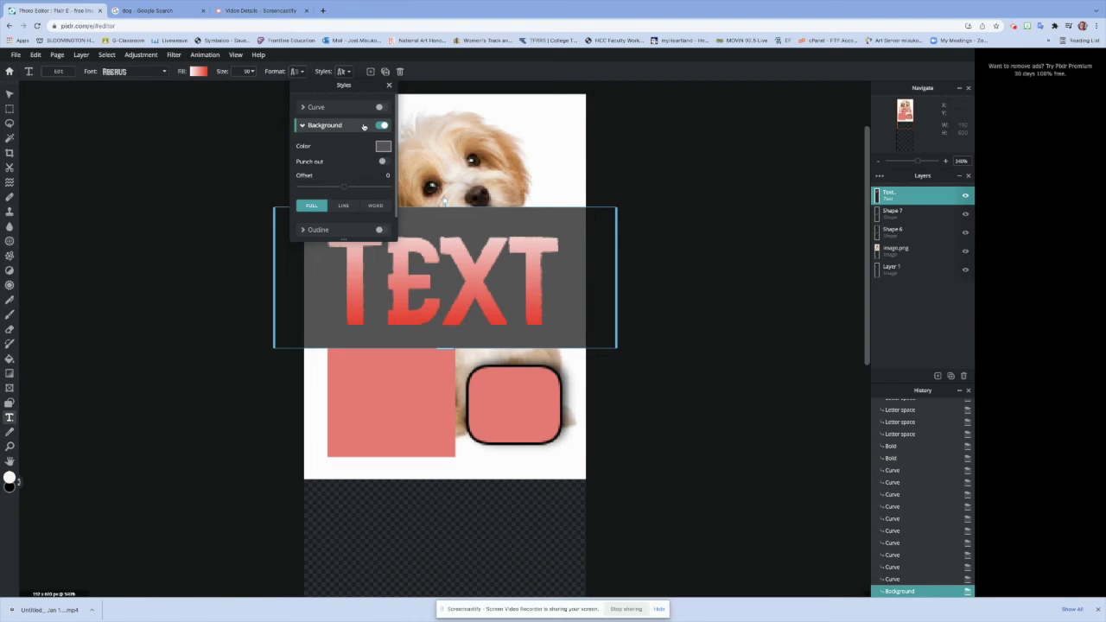
left_click(386, 162)
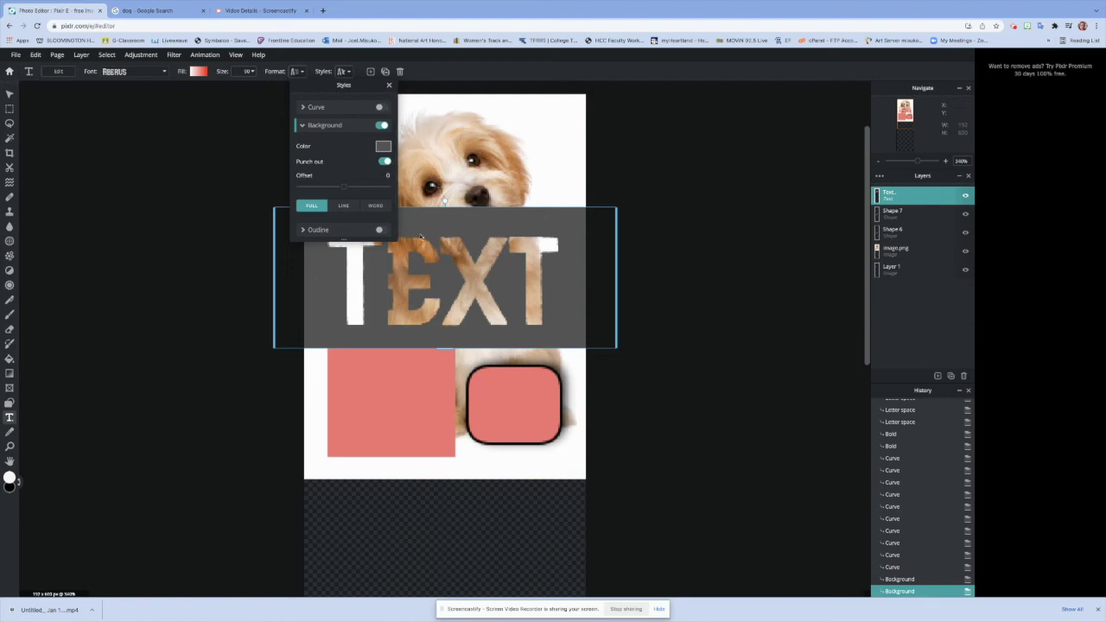
Step: Turn off the text's punch-out and background, and add an outline of size 28
left_click(382, 161)
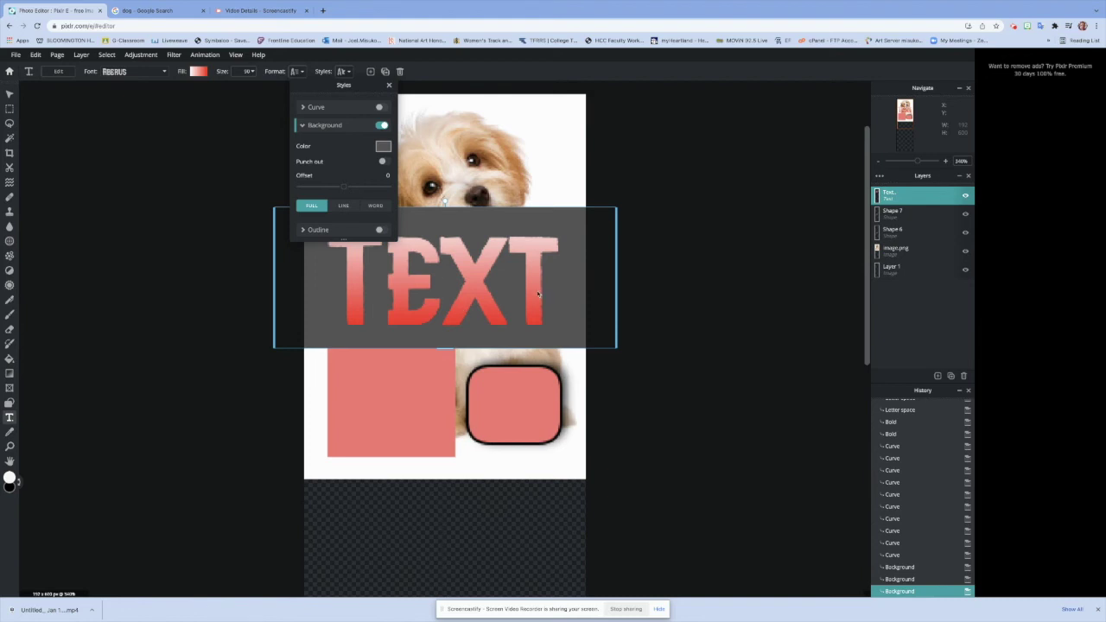
left_click(380, 125)
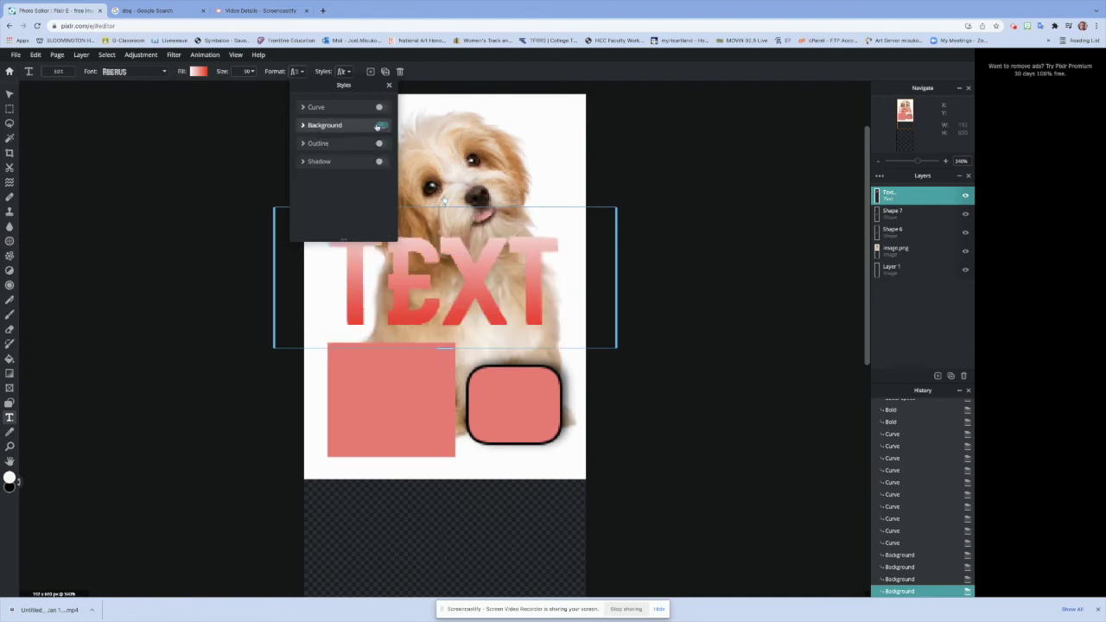
left_click(385, 144)
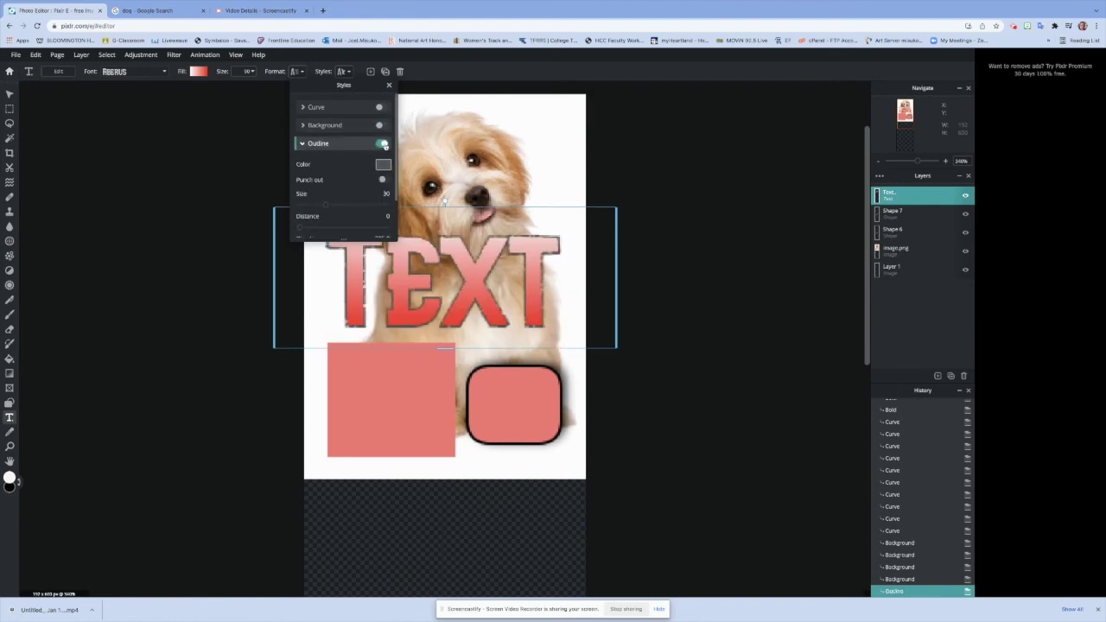
mouse_move(326, 205)
left_mouse_down()
mouse_move(341, 207)
mouse_move(325, 205)
left_mouse_up()
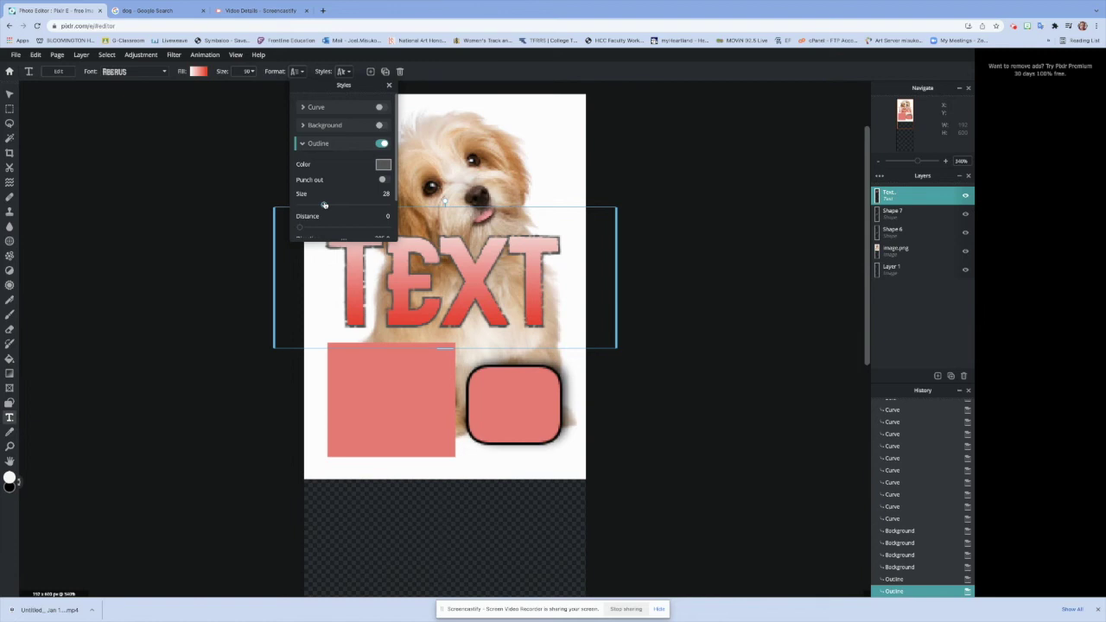
Step: Add a shadow to the text with blur 39, distance 22, direction 101, opacity 29 and colour #040404
scroll(325, 205, "down", 2)
left_click(303, 225)
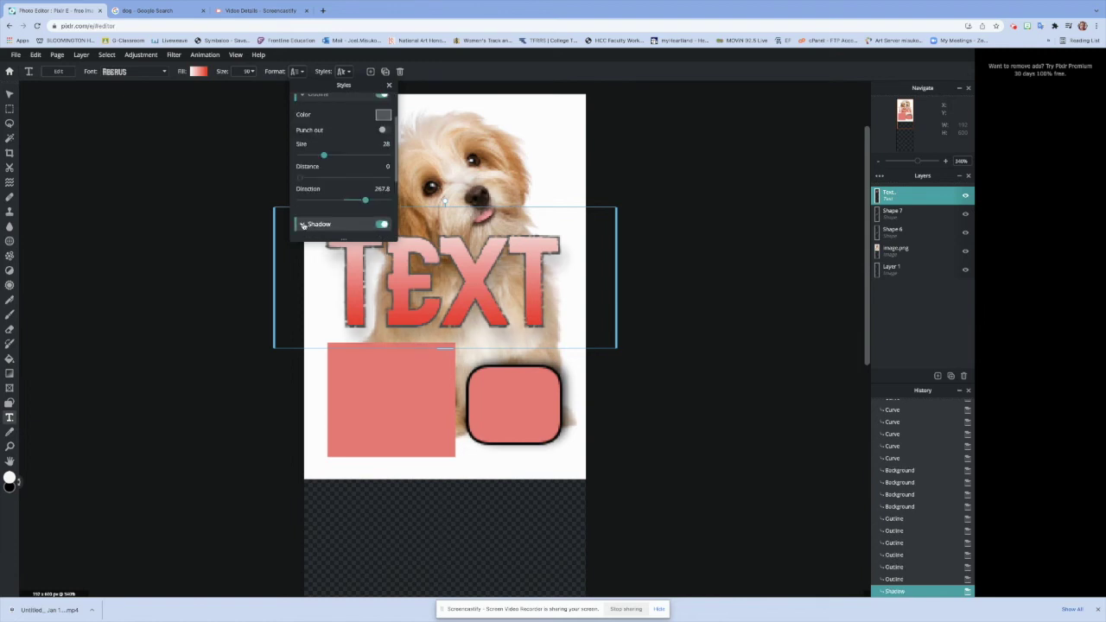
left_click_drag(398, 200, 395, 240)
left_click_drag(326, 151, 326, 218)
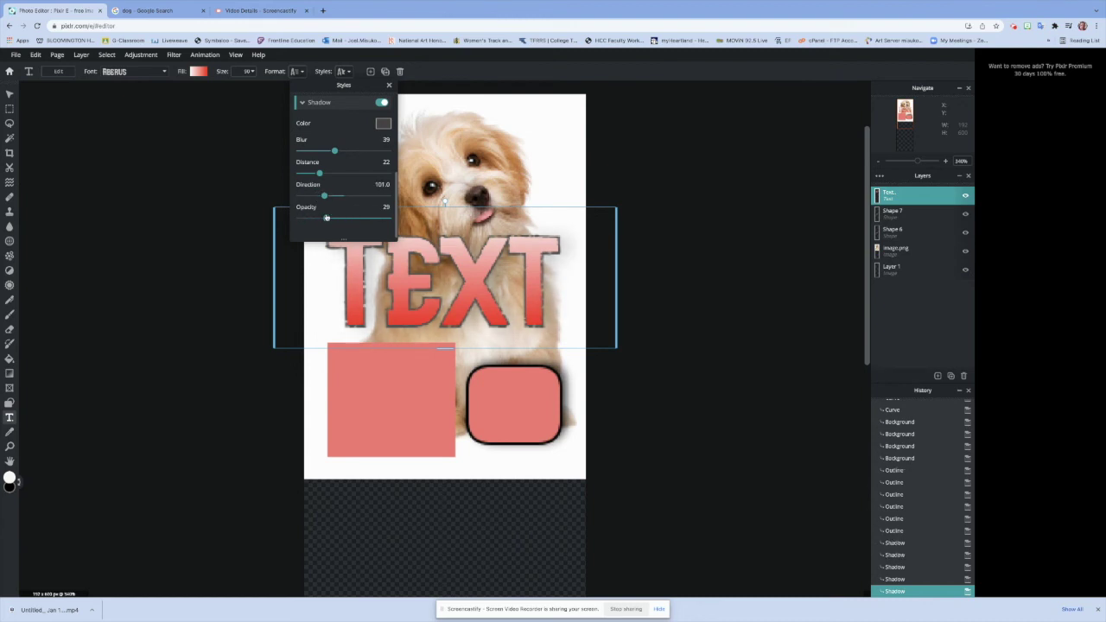
left_click(383, 124)
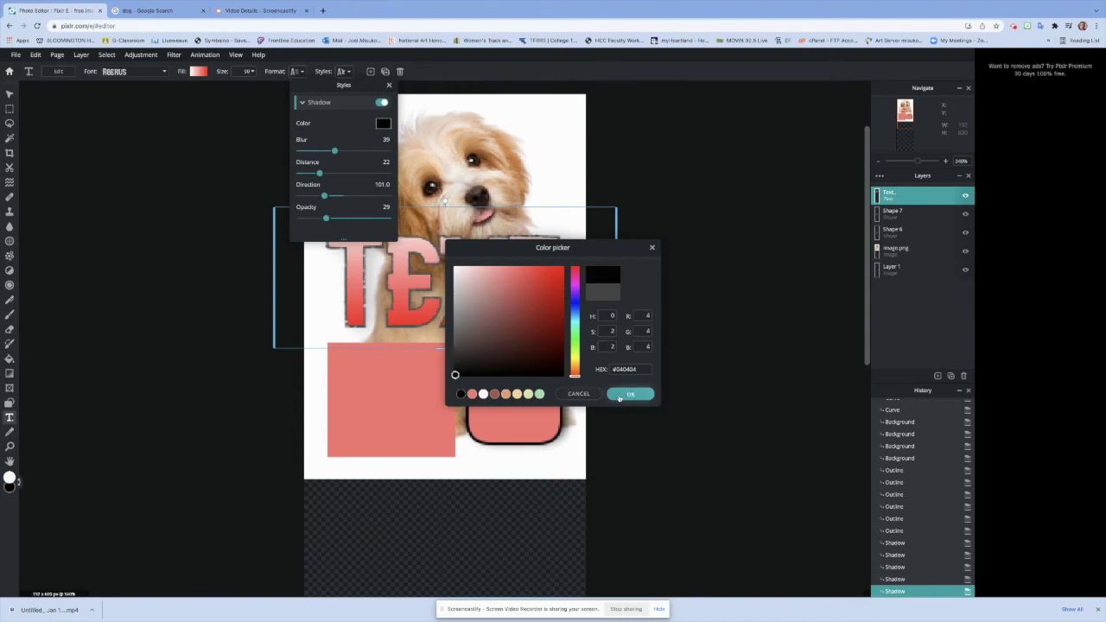
left_click(619, 395)
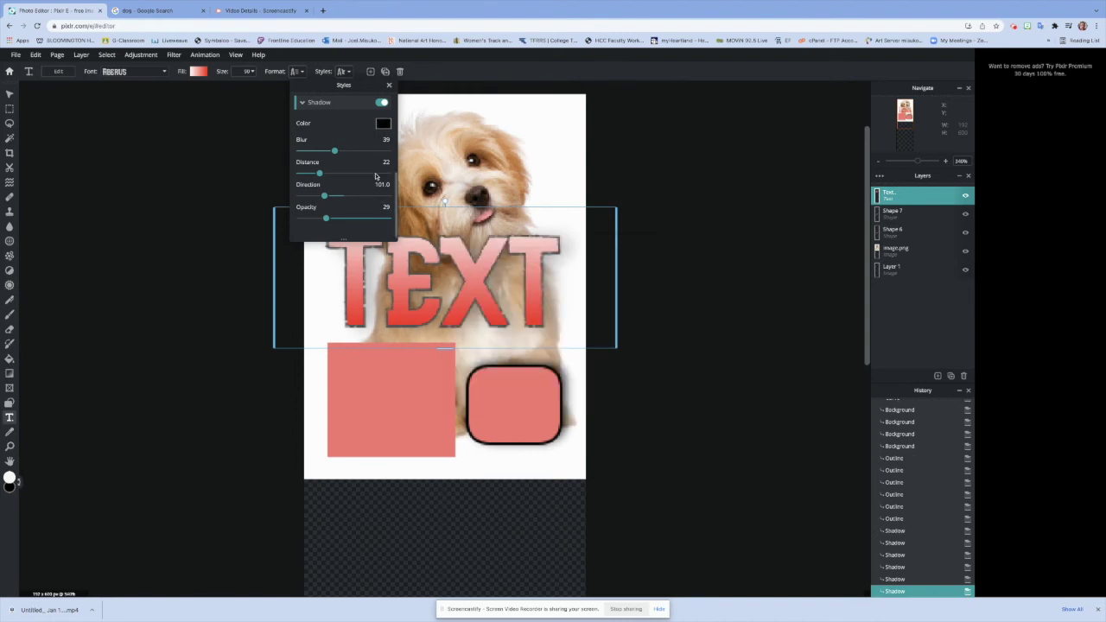
scroll(396, 202, "up", 5)
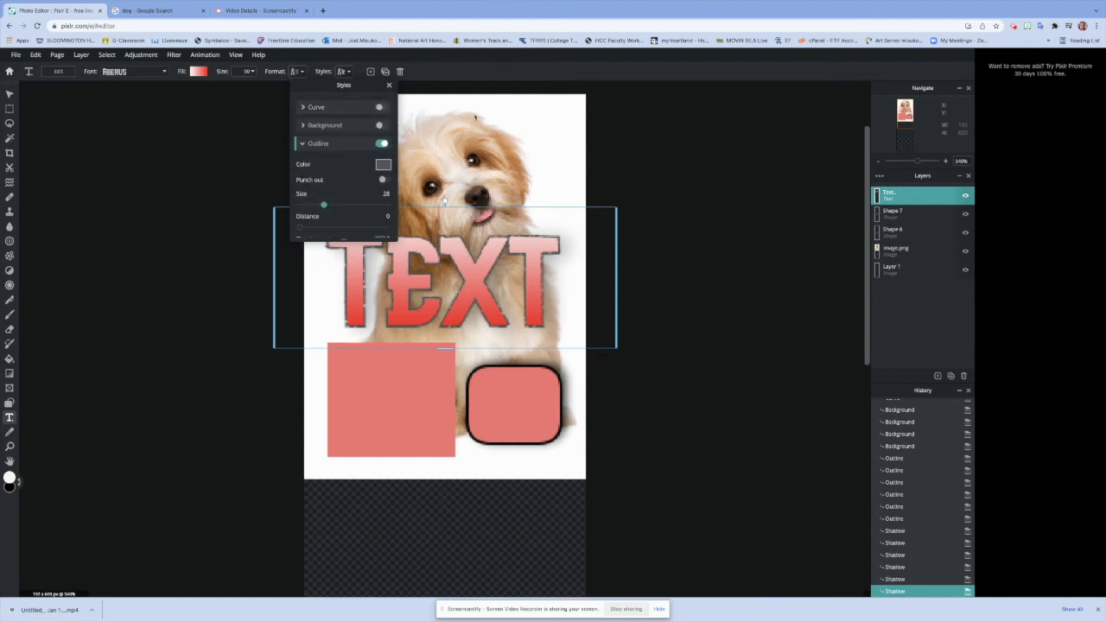
left_click(389, 84)
left_click(547, 300)
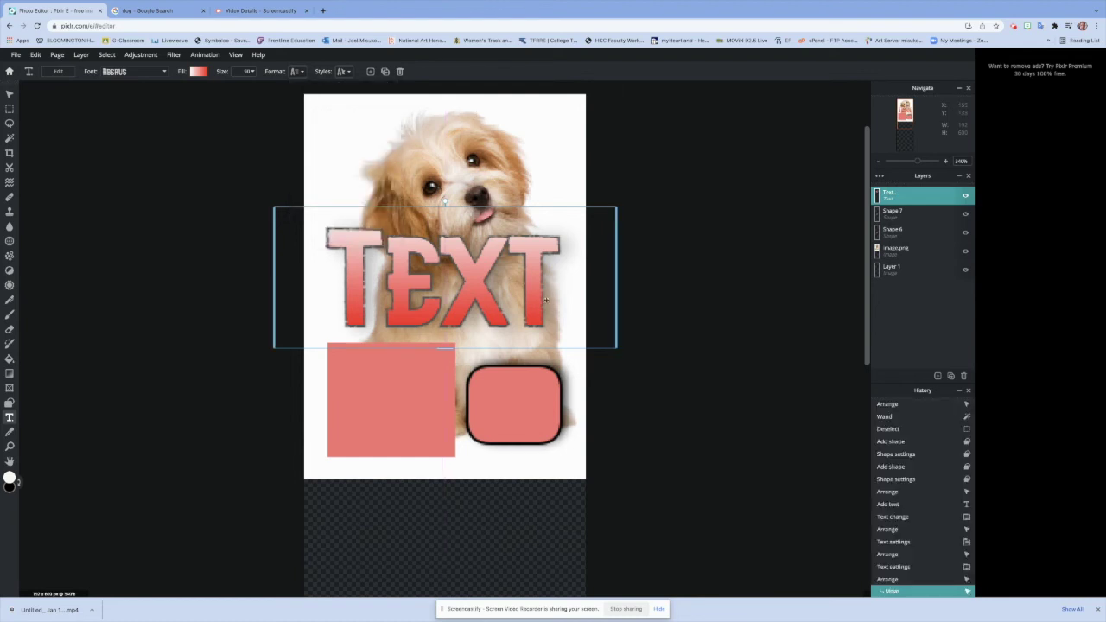
Step: Examine the text and shape edges at different magnifications, from the individual pixels out to the whole bookmark
scroll(547, 301, "down", 3)
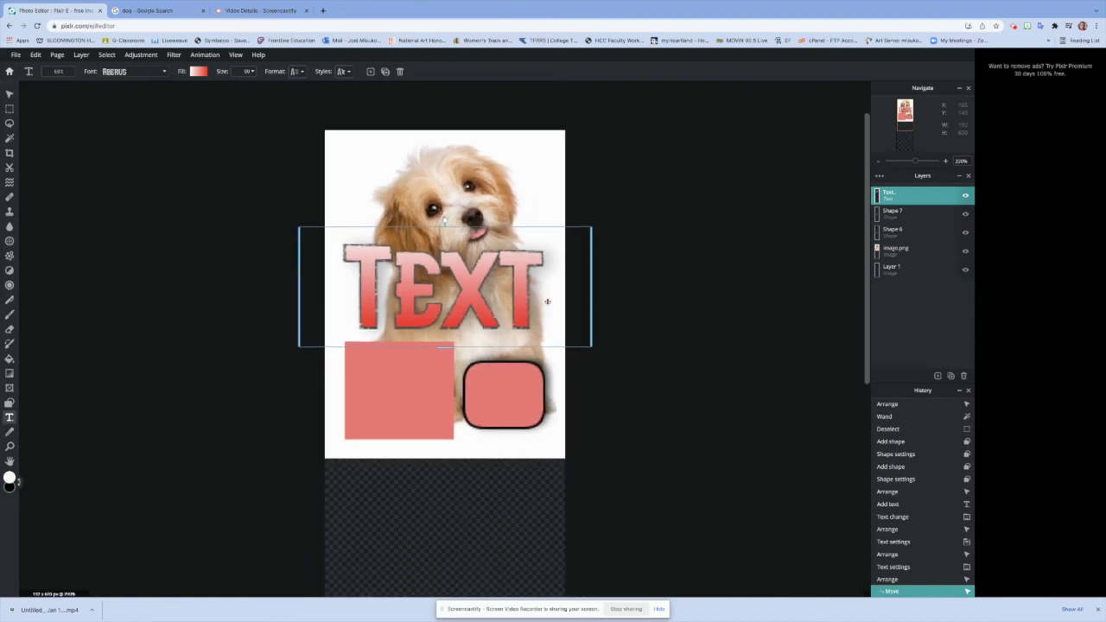
scroll(547, 301, "down", 2)
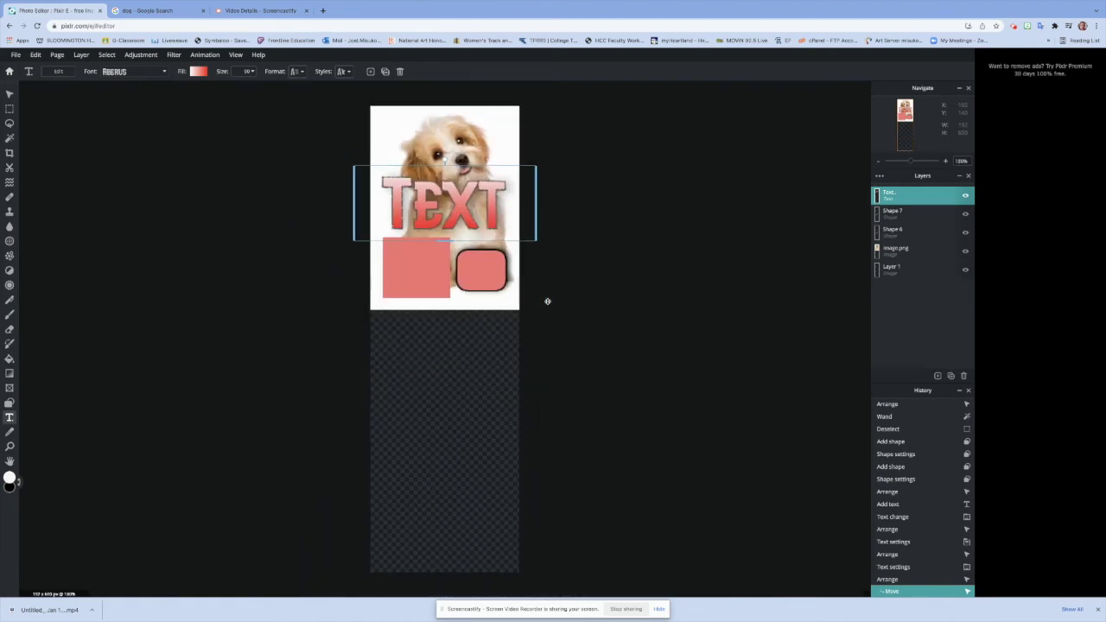
scroll(547, 301, "up", 4)
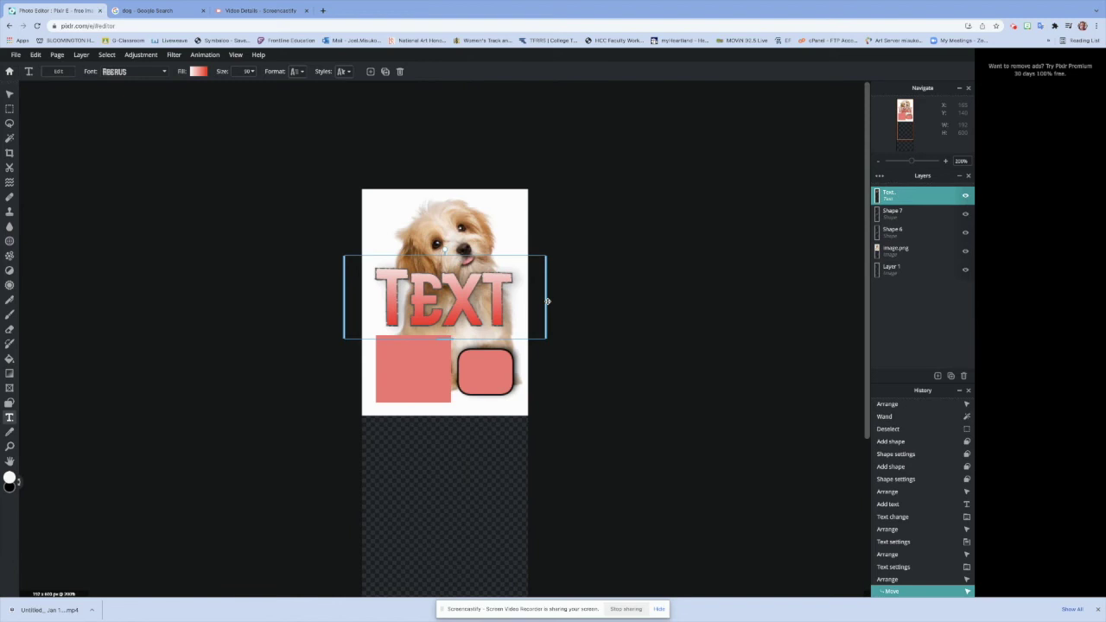
scroll(548, 300, "up", 1)
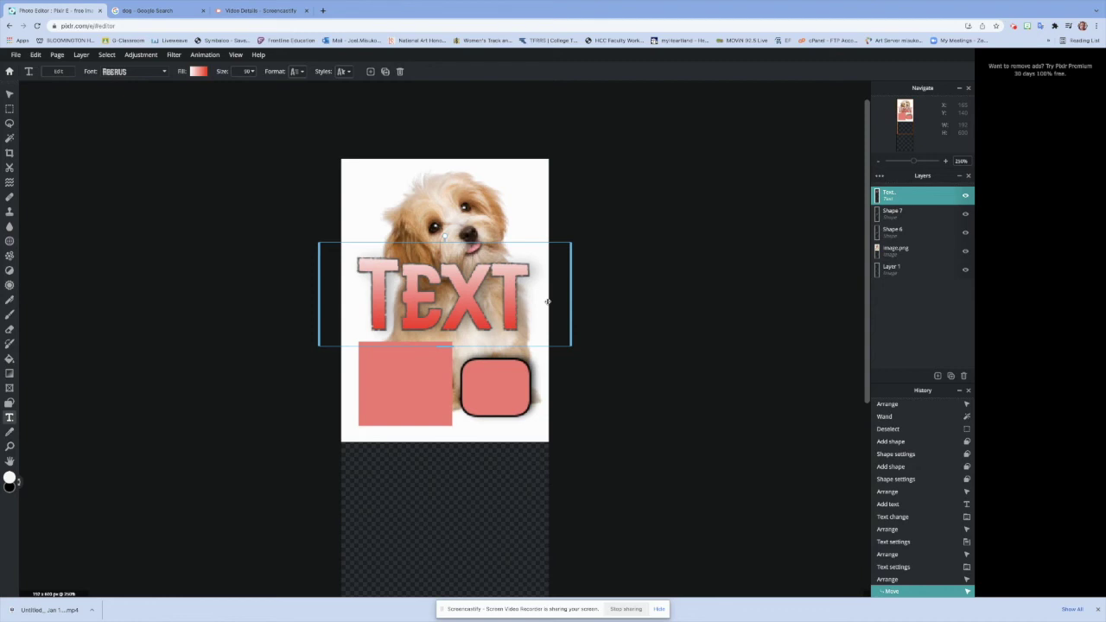
scroll(547, 301, "up", 5)
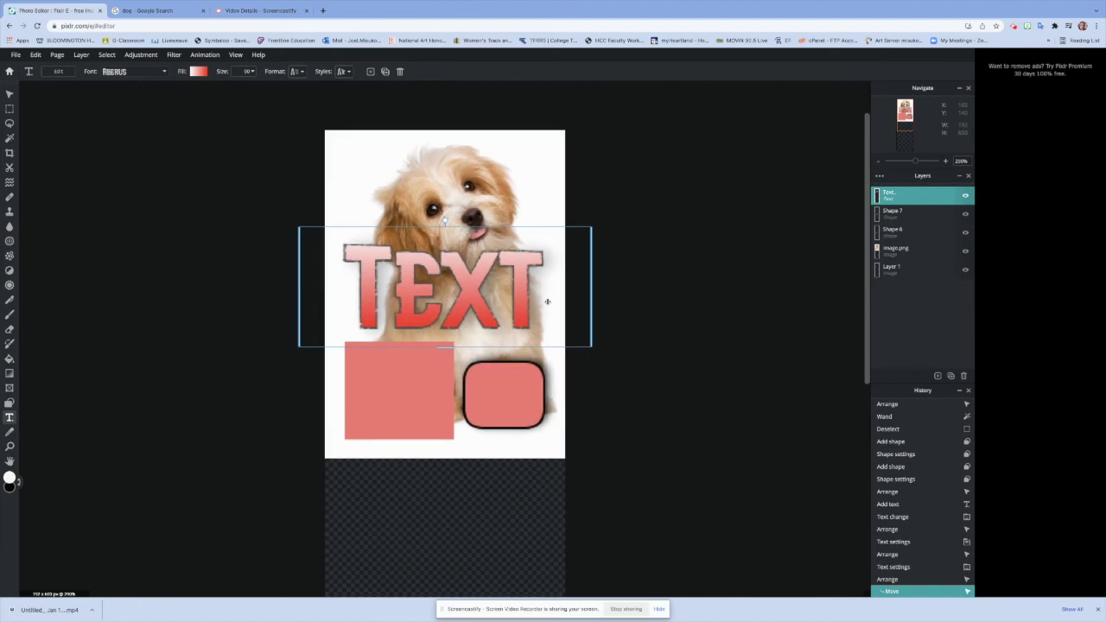
scroll(547, 301, "up", 10)
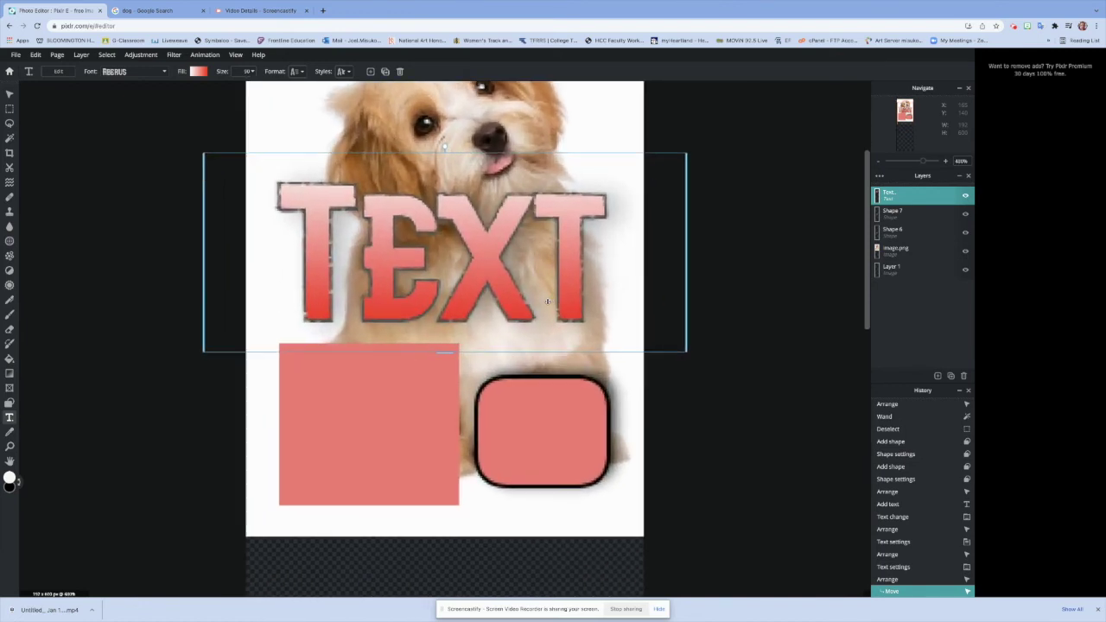
scroll(548, 301, "up", 8)
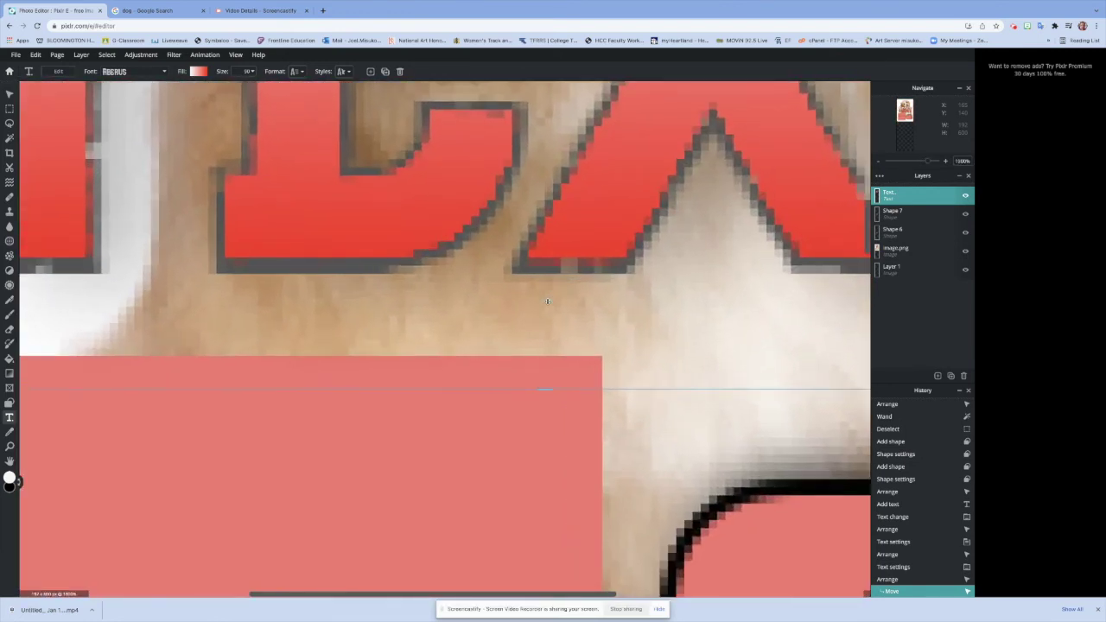
scroll(547, 301, "up", 5)
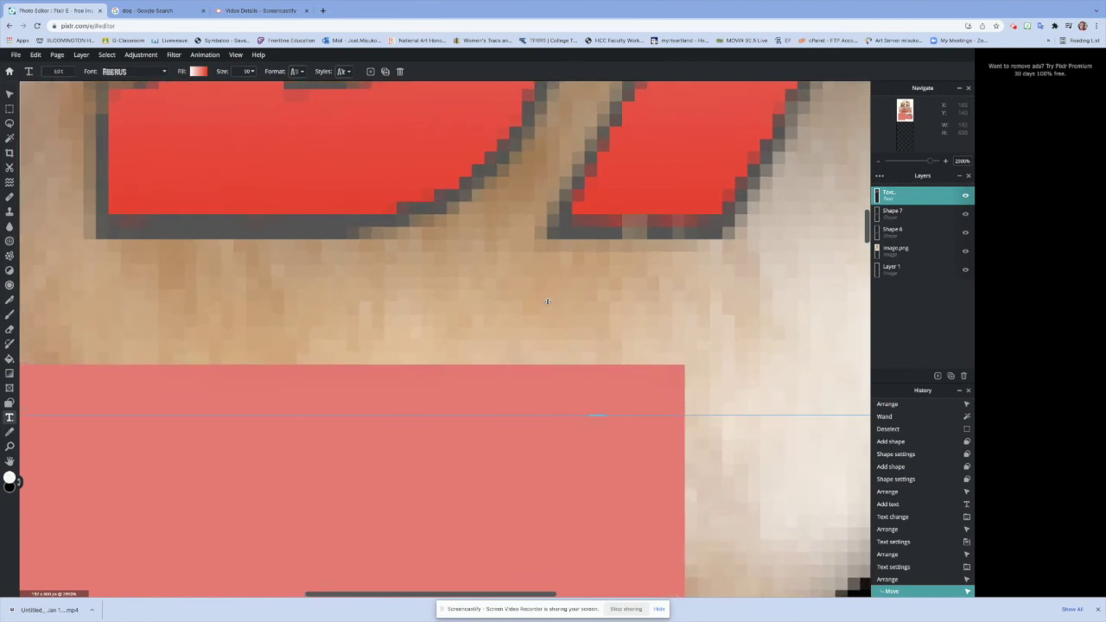
scroll(547, 300, "down", 4)
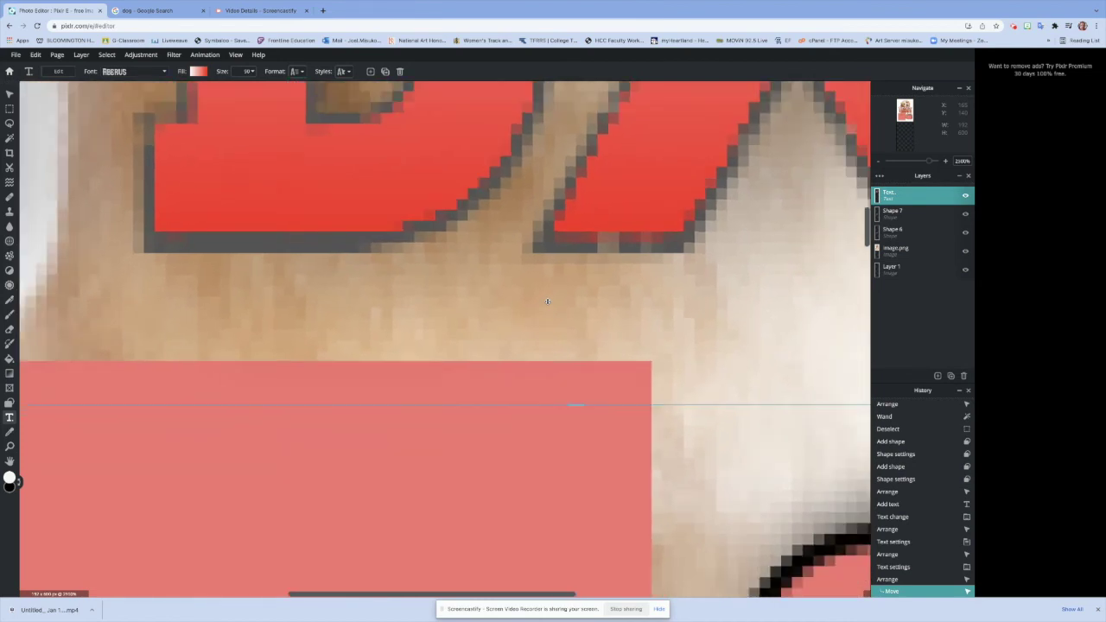
scroll(547, 301, "down", 12)
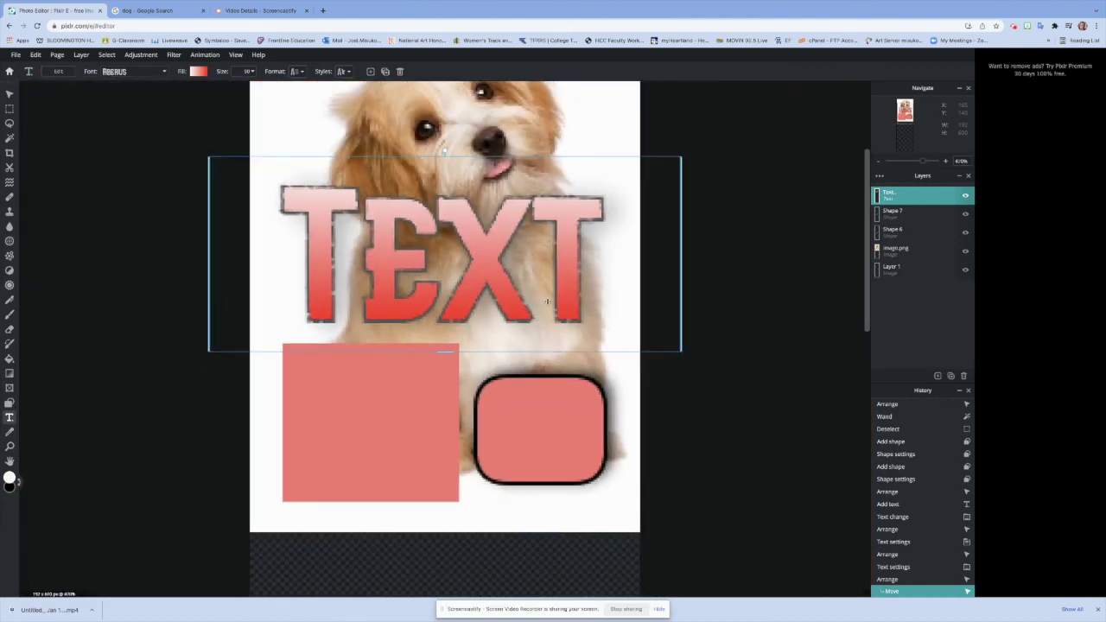
scroll(547, 301, "down", 4)
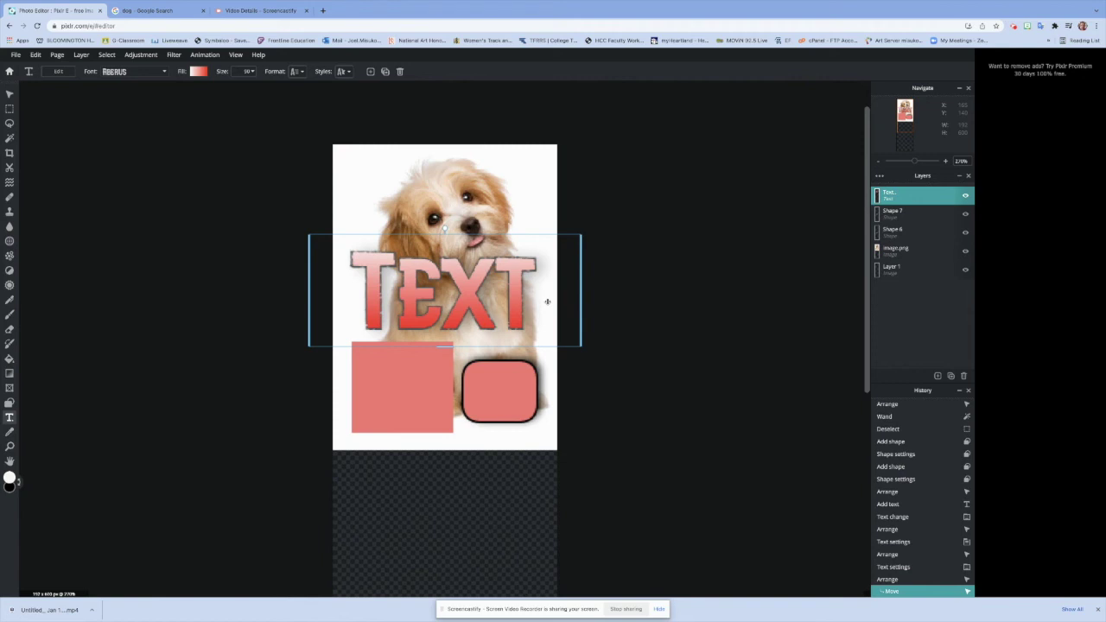
scroll(547, 302, "down", 5)
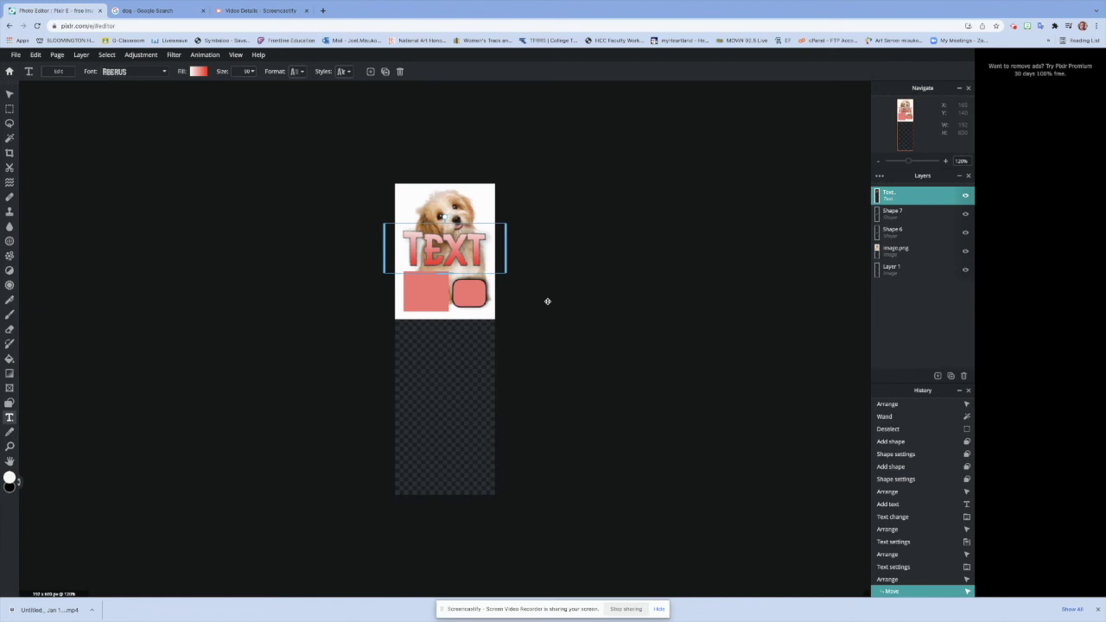
scroll(547, 302, "up", 5)
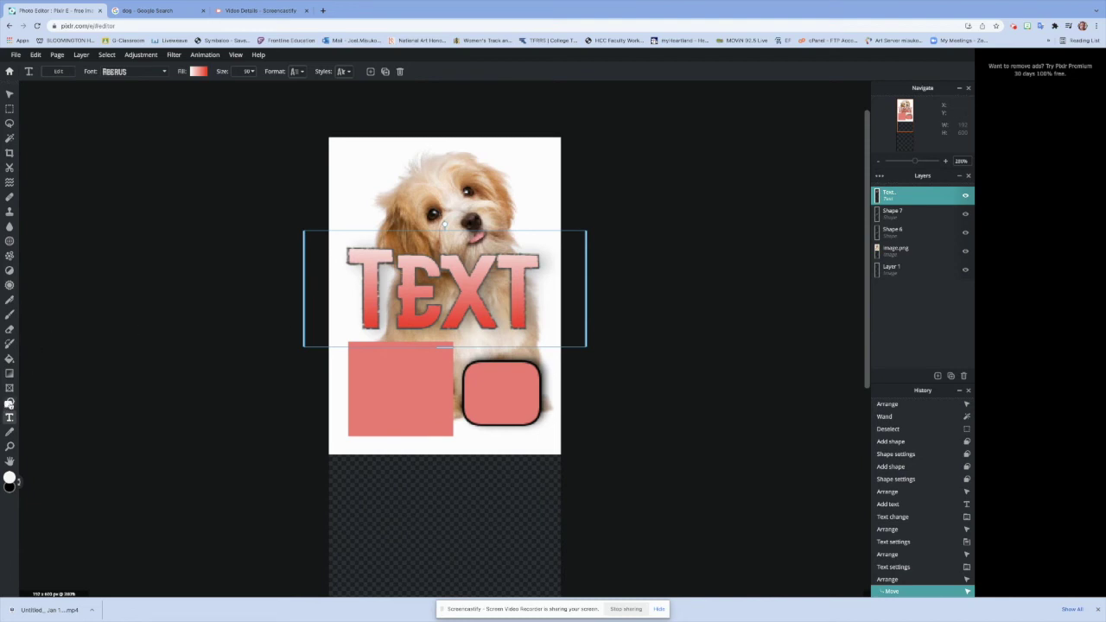
Step: Place an off-white square shape of about 51 by 48 px at the dog picture's upper-left corner, and deselect it
left_click(10, 402)
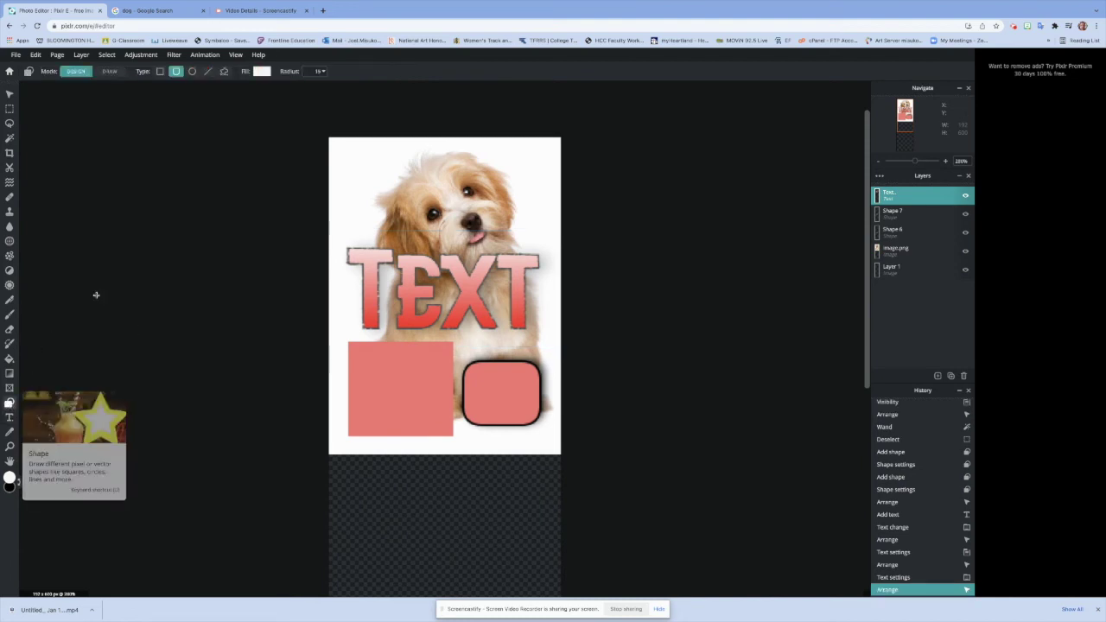
left_click(209, 72)
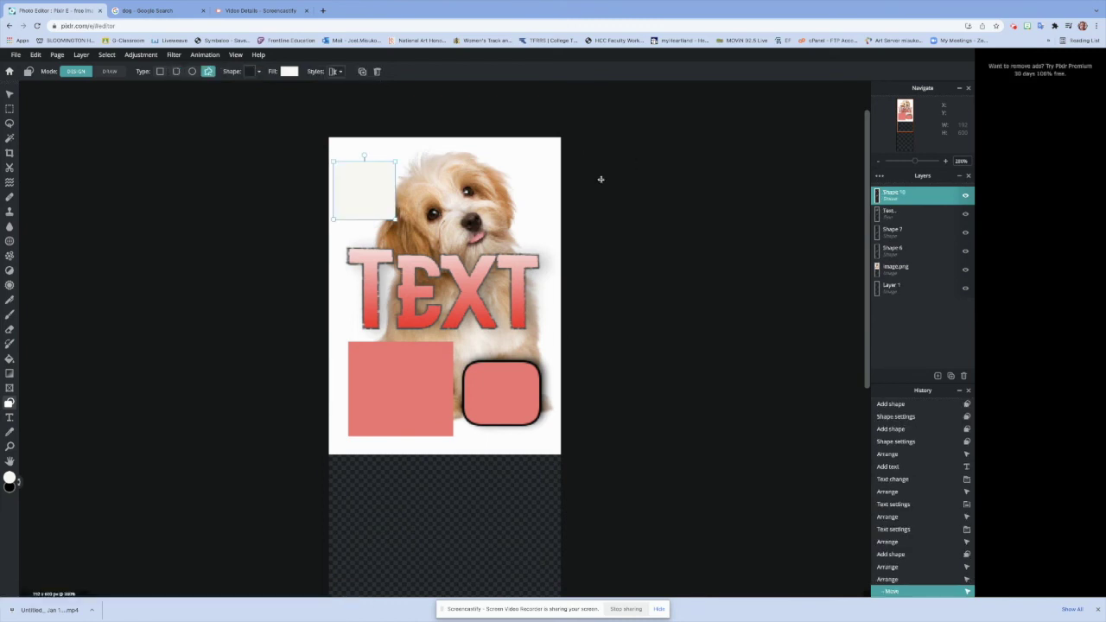
left_click(10, 94)
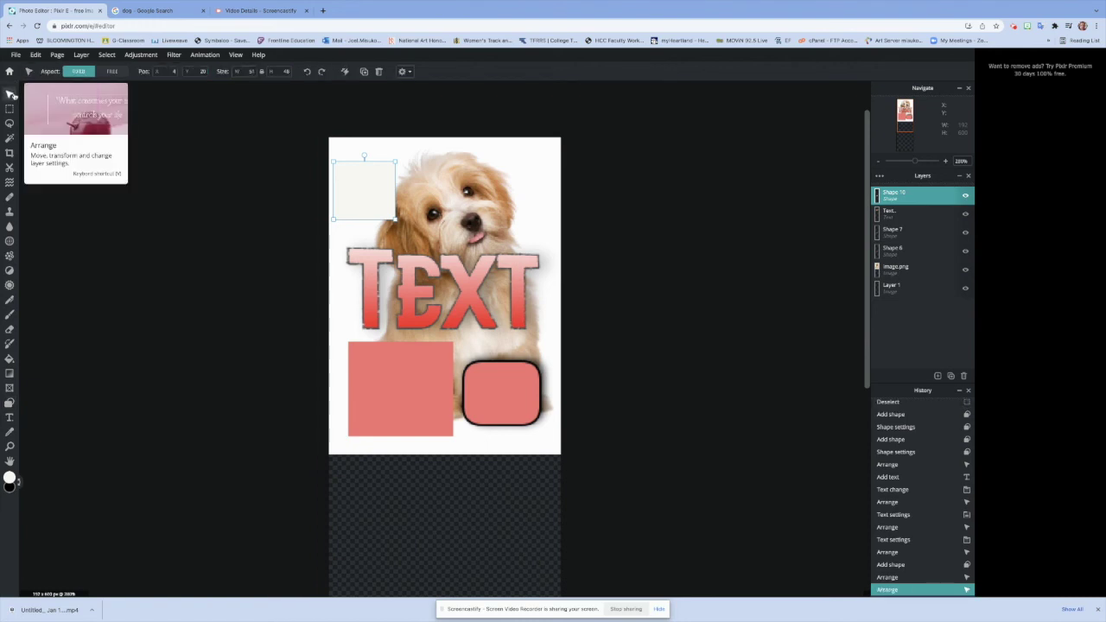
left_click(283, 146)
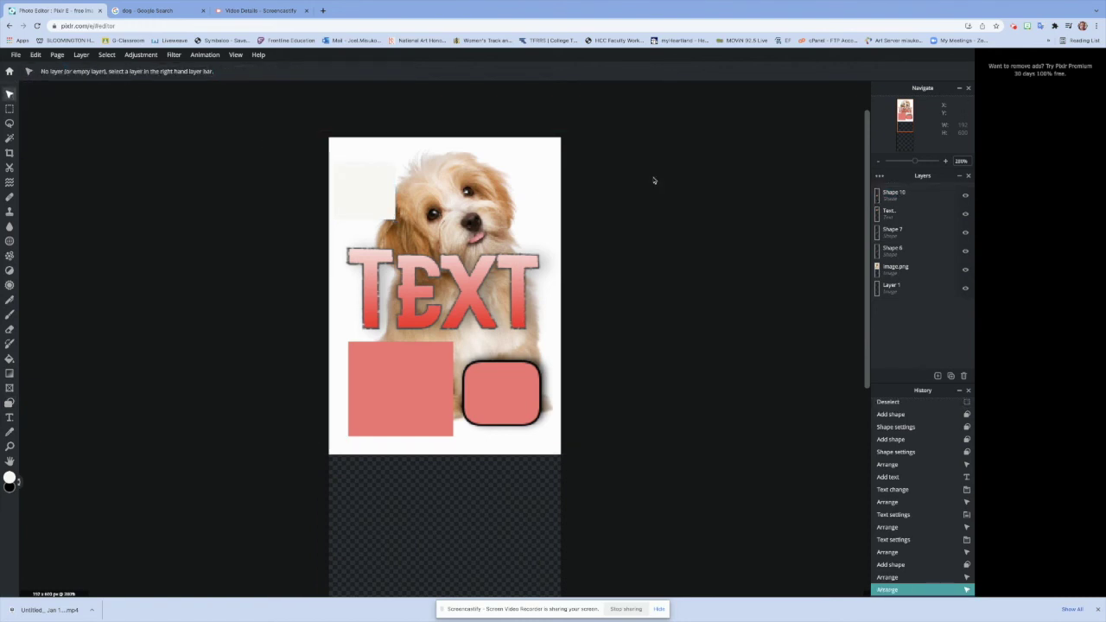
Step: Rearrange the layers from the top down as Text, Shape 6, image.png, Shape 7 and Shape 10, above Layer 1
left_click_drag(910, 219, 909, 194)
left_click(912, 224)
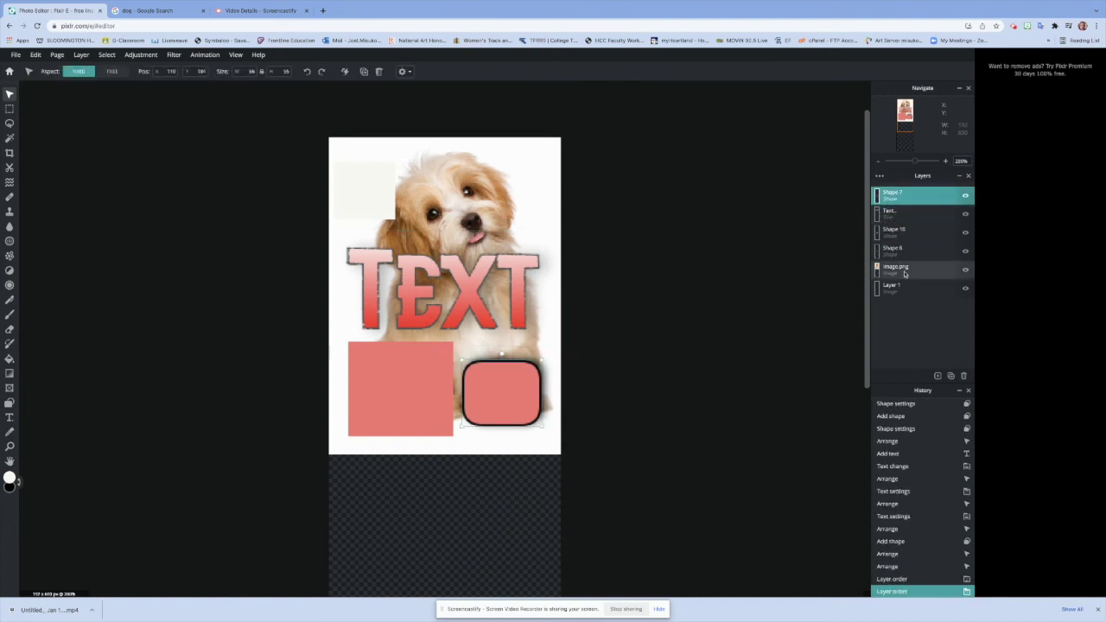
left_click_drag(909, 273, 918, 194)
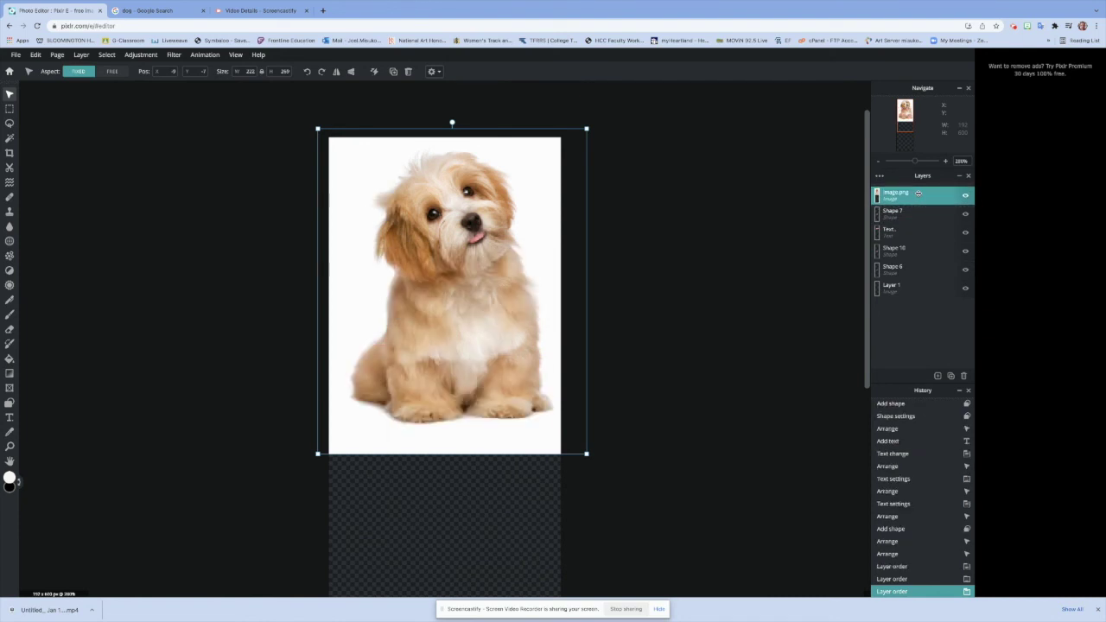
left_click(908, 266)
left_click_drag(908, 266, 913, 198)
left_click_drag(903, 252, 912, 209)
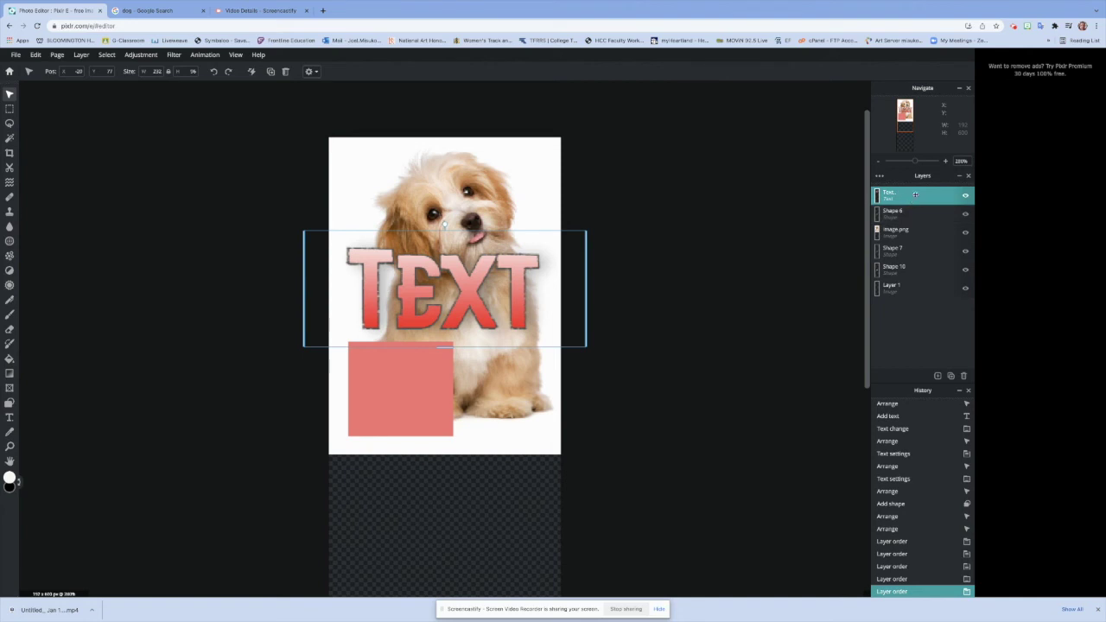
Step: Lock the text layer and try moving it in the layer order
right_click(915, 195)
left_click(860, 268)
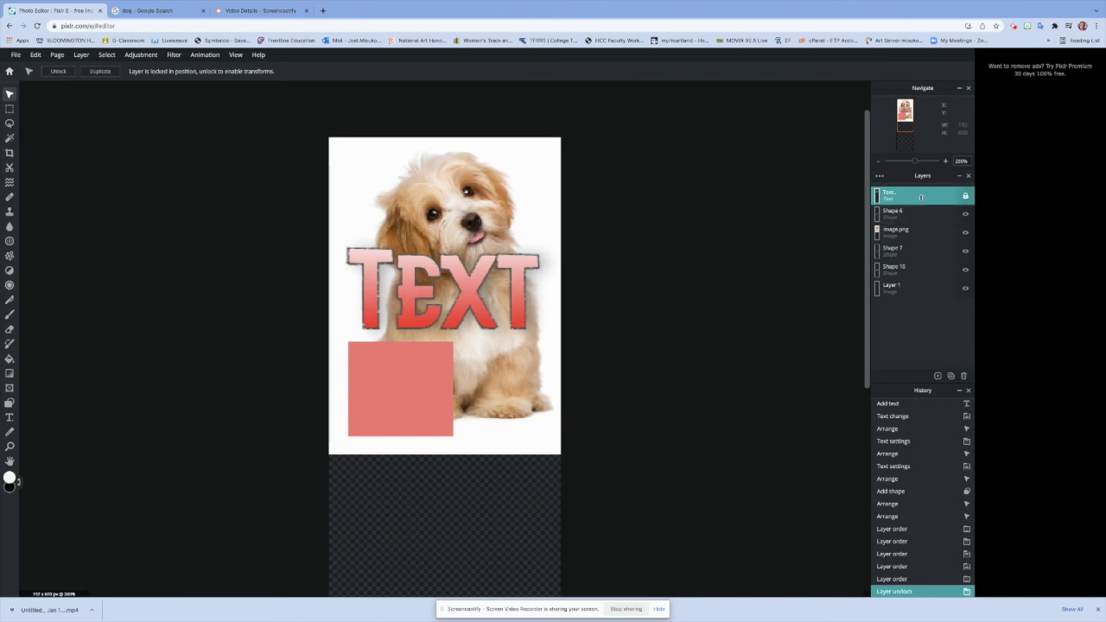
mouse_move(923, 197)
left_mouse_down()
mouse_move(925, 231)
mouse_move(935, 196)
left_mouse_up()
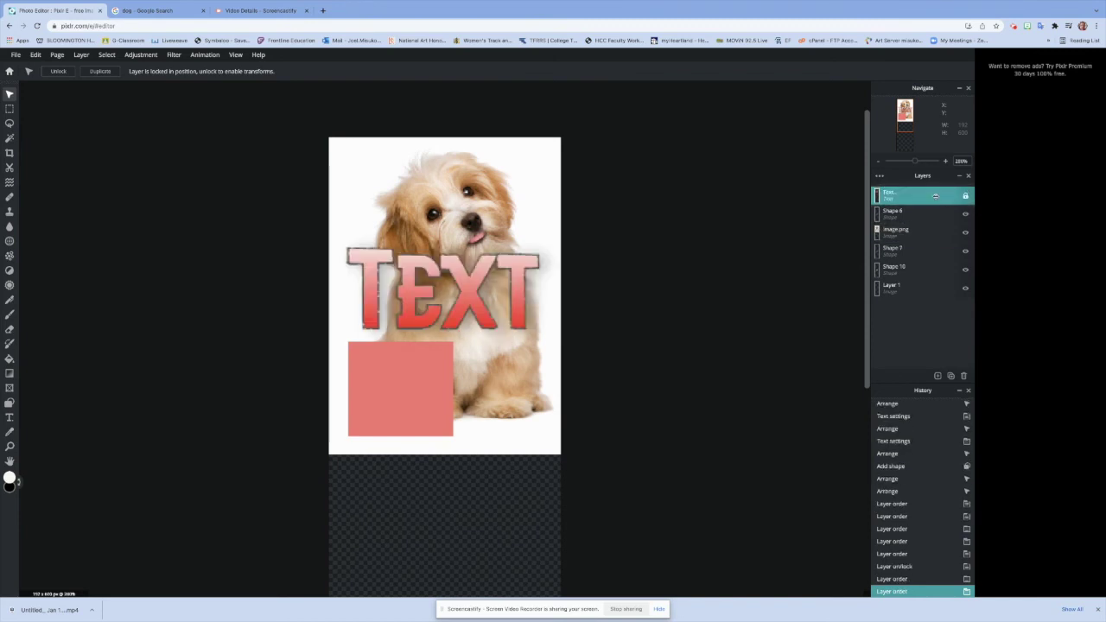
Step: Unlock the text layer, and lock it again in its layer settings
left_click(966, 197)
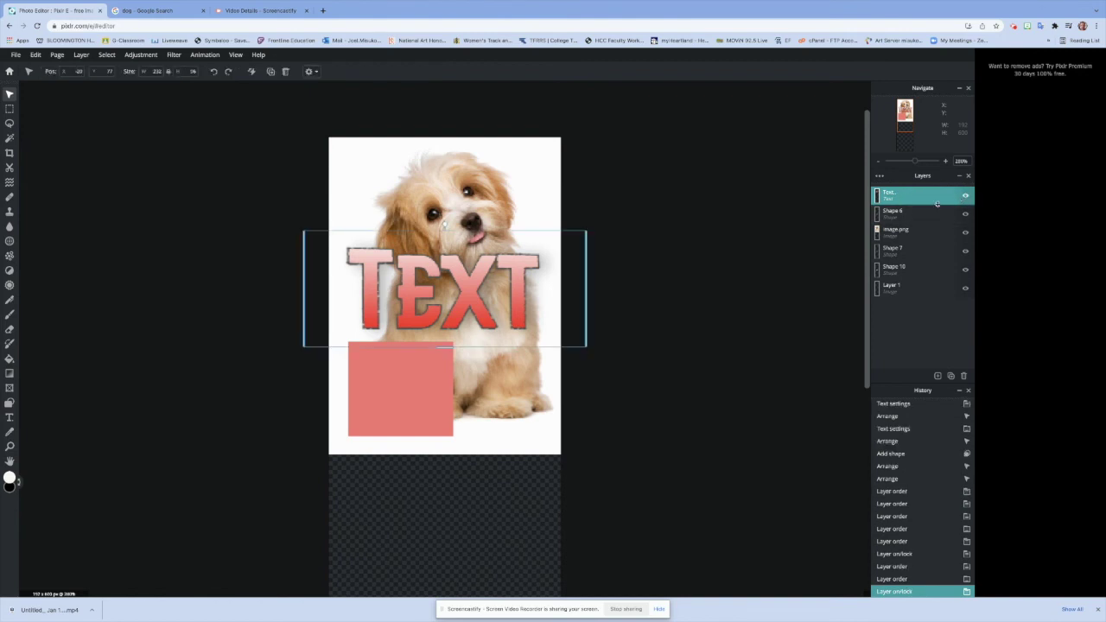
left_click(881, 176)
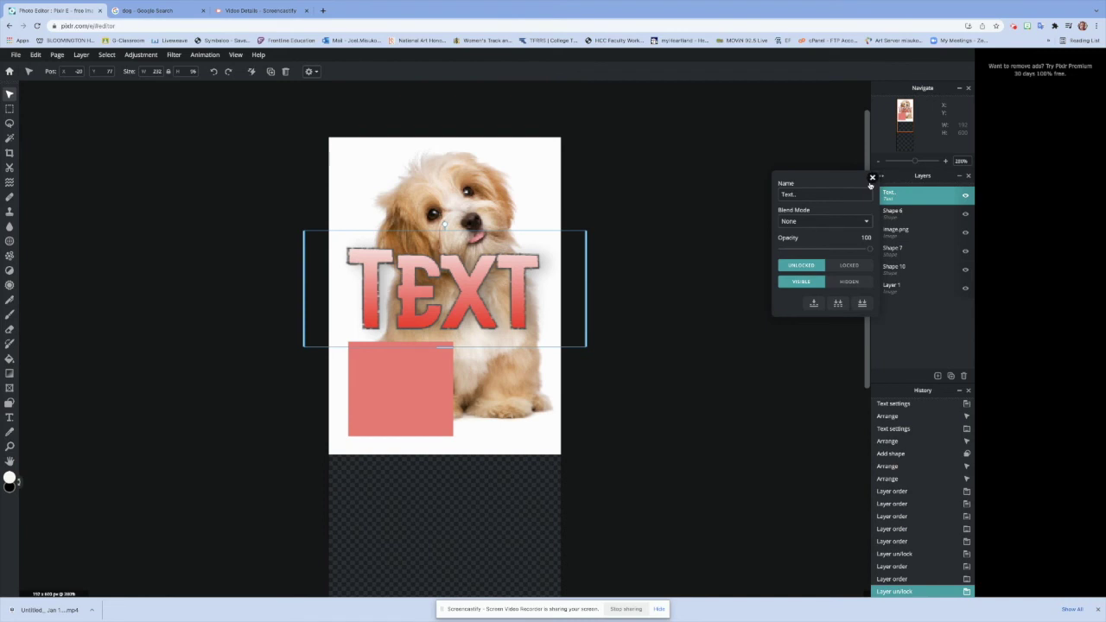
left_click(855, 269)
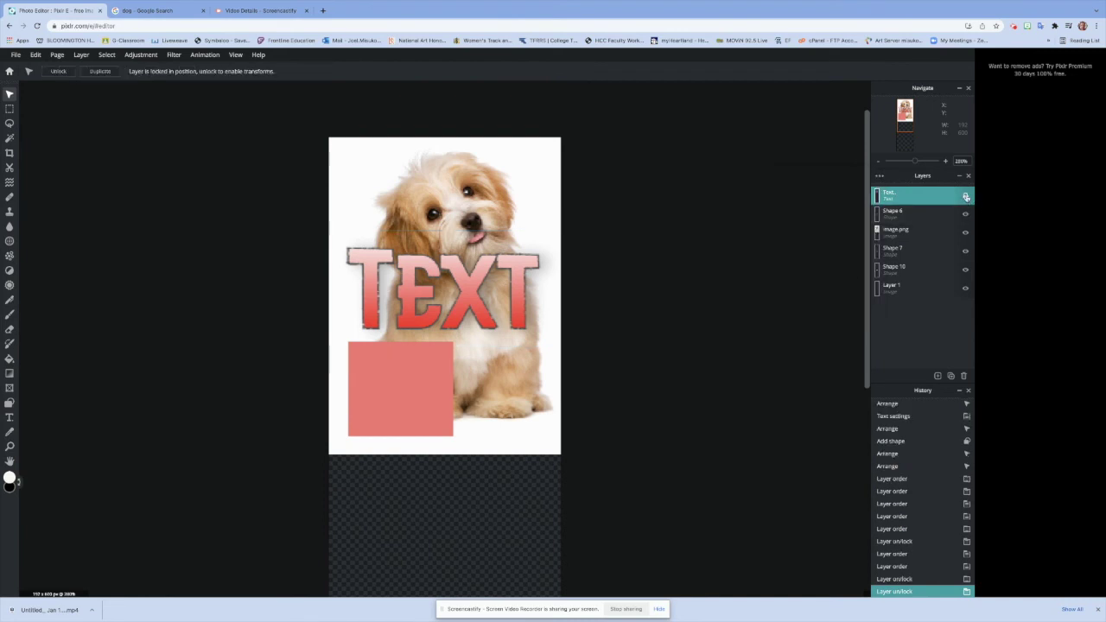
Step: Unlock the text layer, then visit the home page and return to the active book mark project
left_click(967, 197)
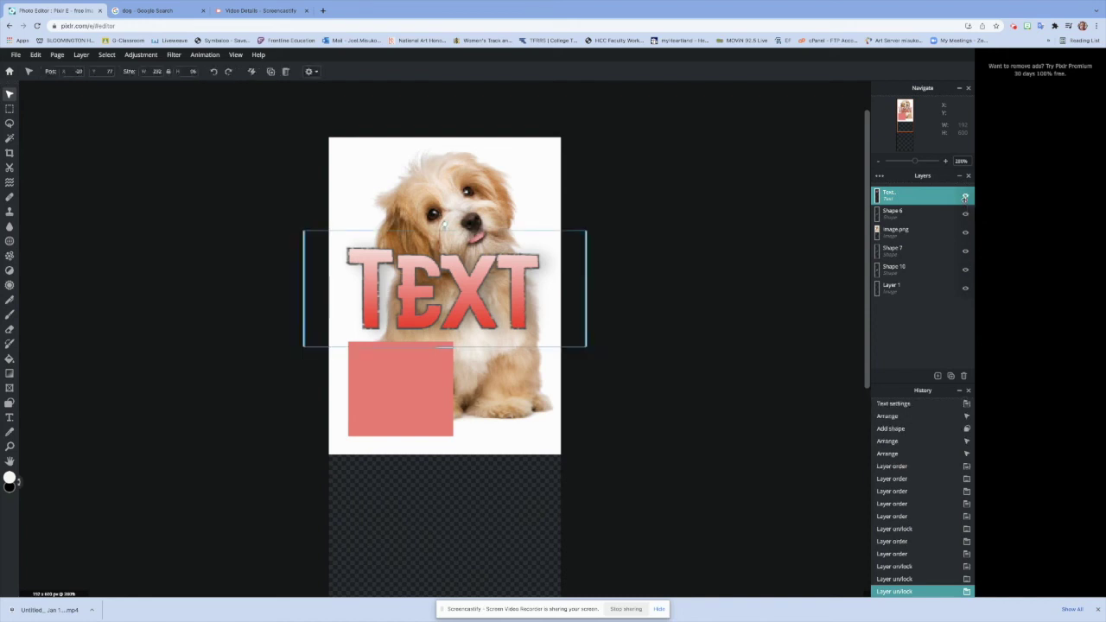
left_click(9, 71)
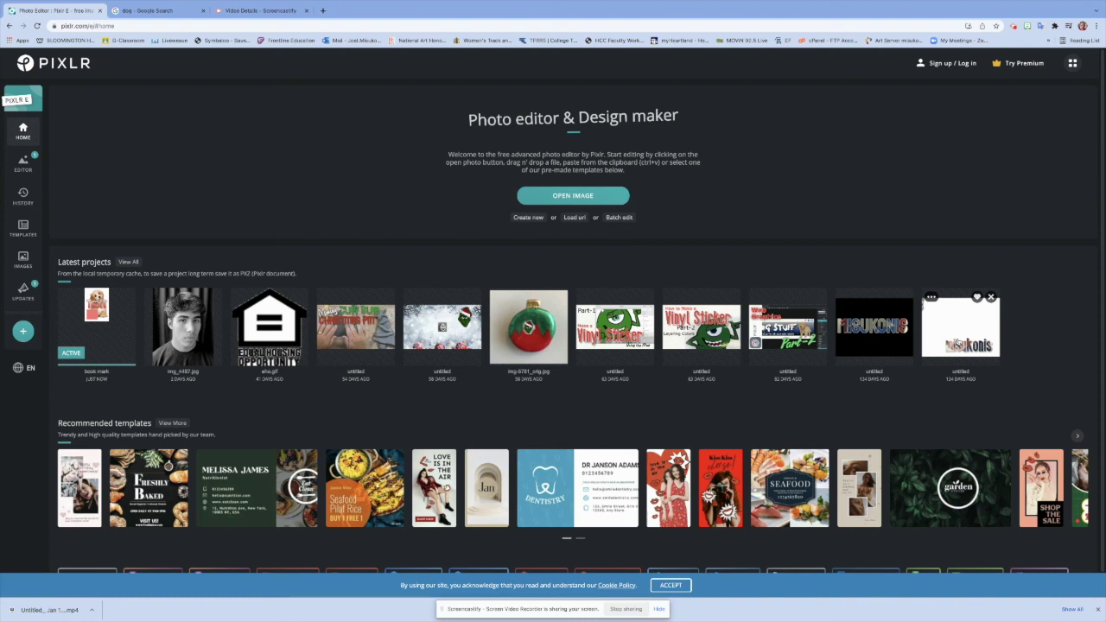
left_click(97, 328)
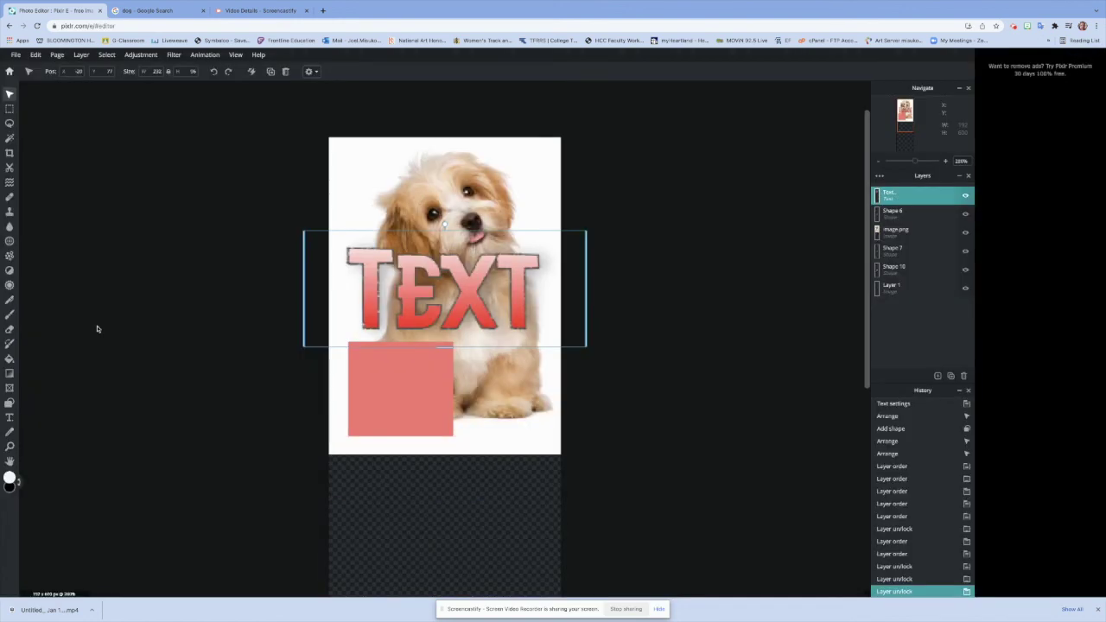
Step: Examine the JPG, PNG and WebP image formats and their quality and transparency options for saving the bookmark
left_click(16, 55)
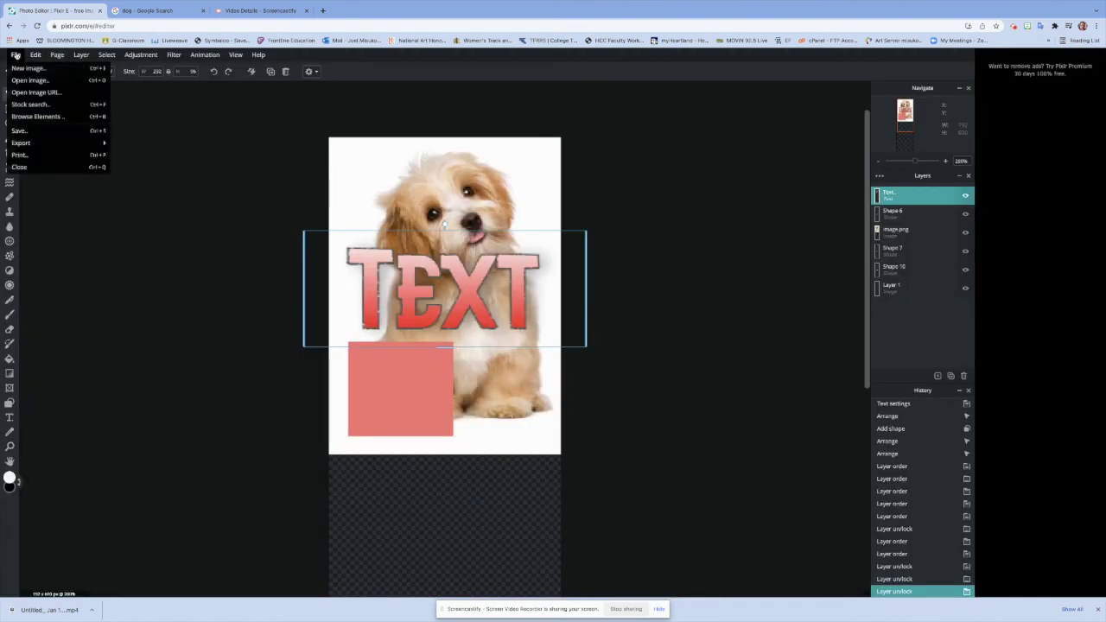
left_click(28, 131)
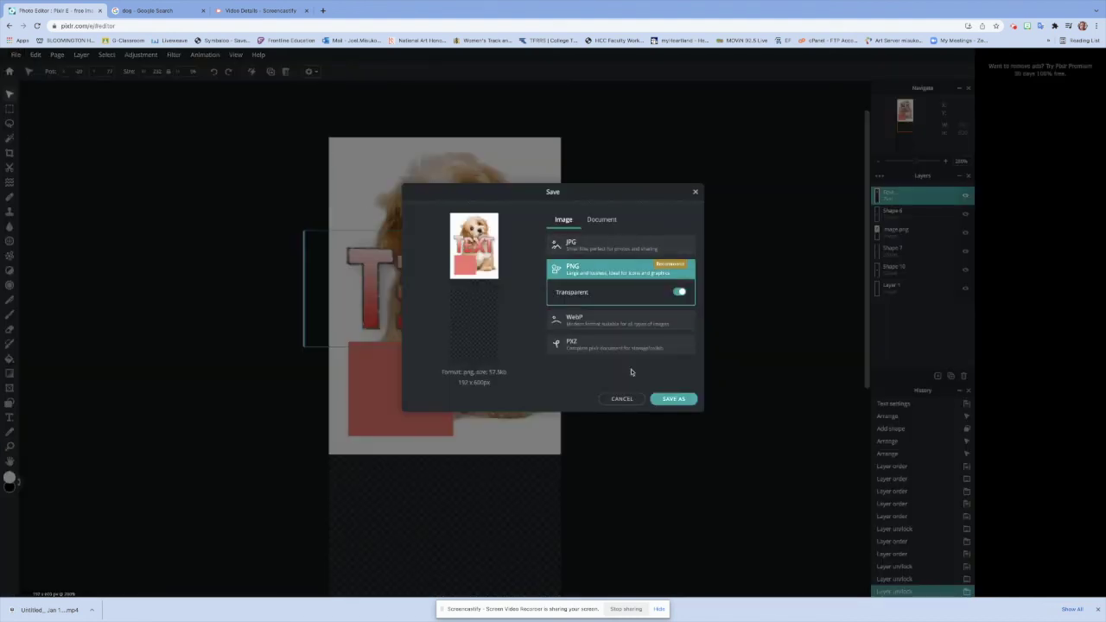
left_click(619, 246)
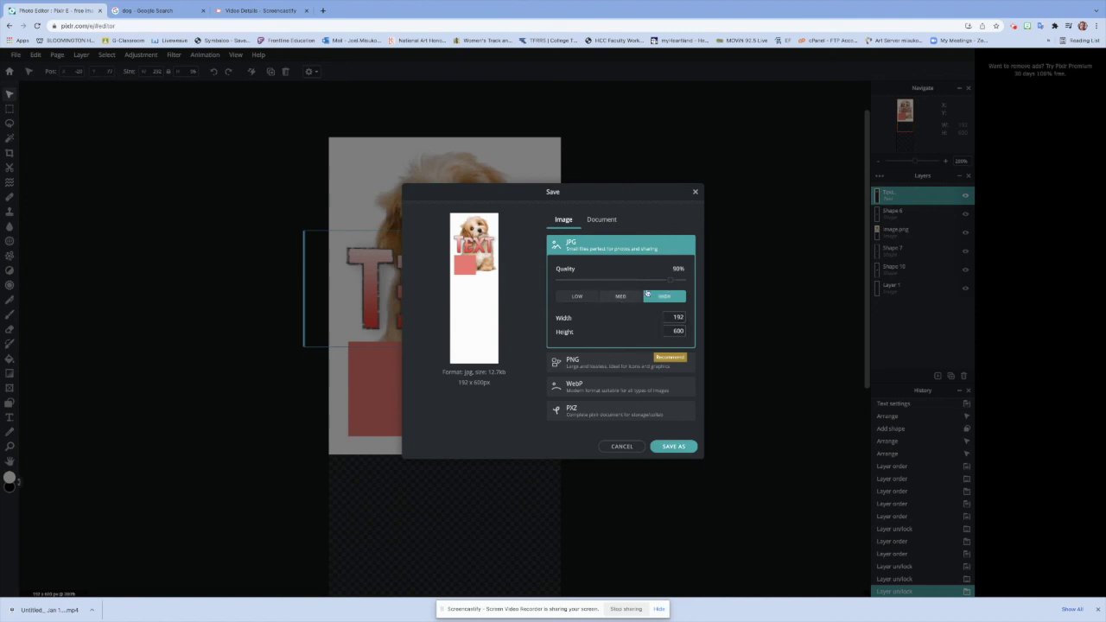
left_click(640, 362)
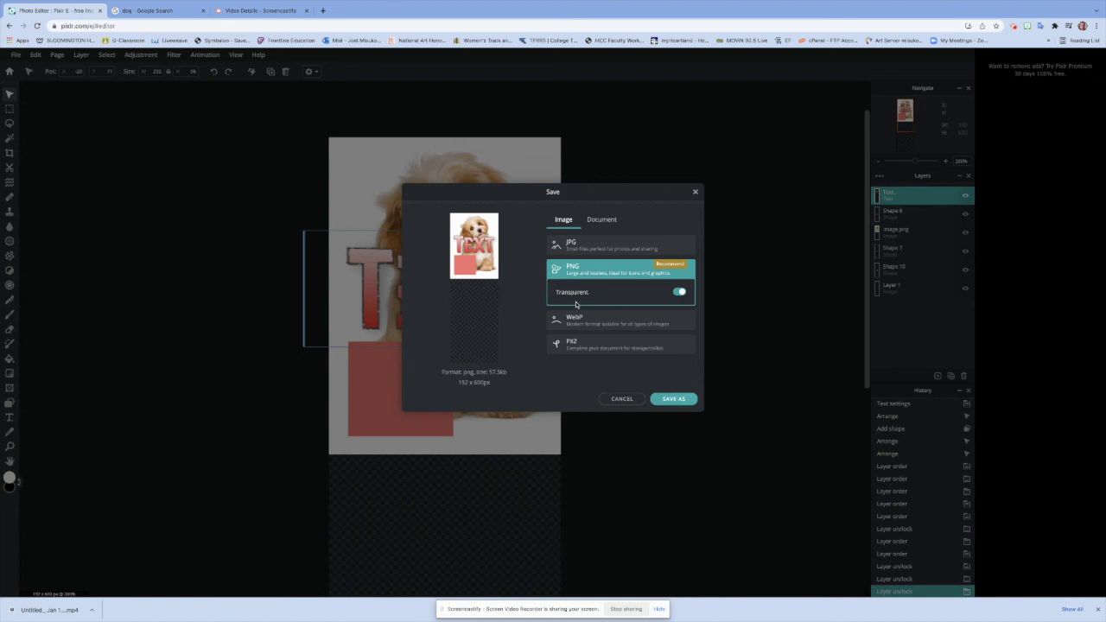
left_click(618, 321)
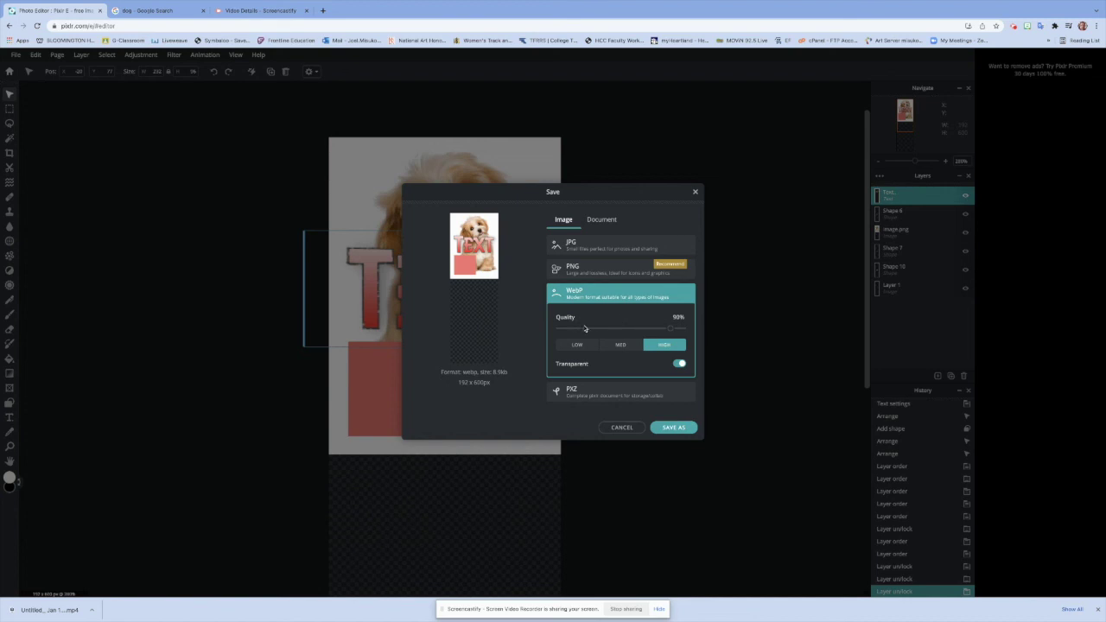
left_click(598, 269)
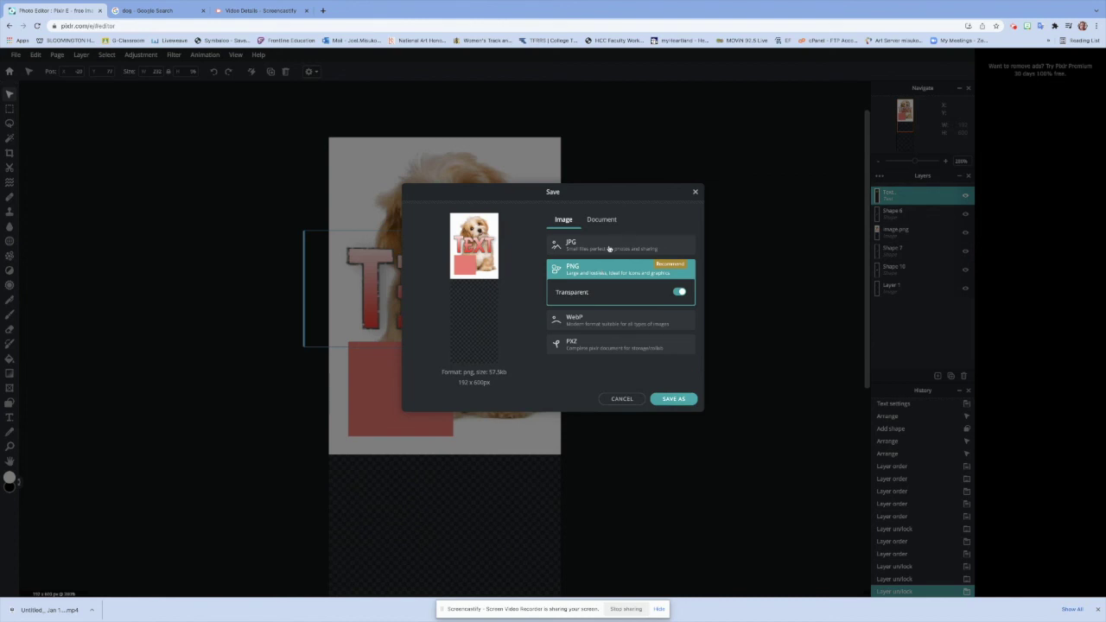
left_click(611, 247)
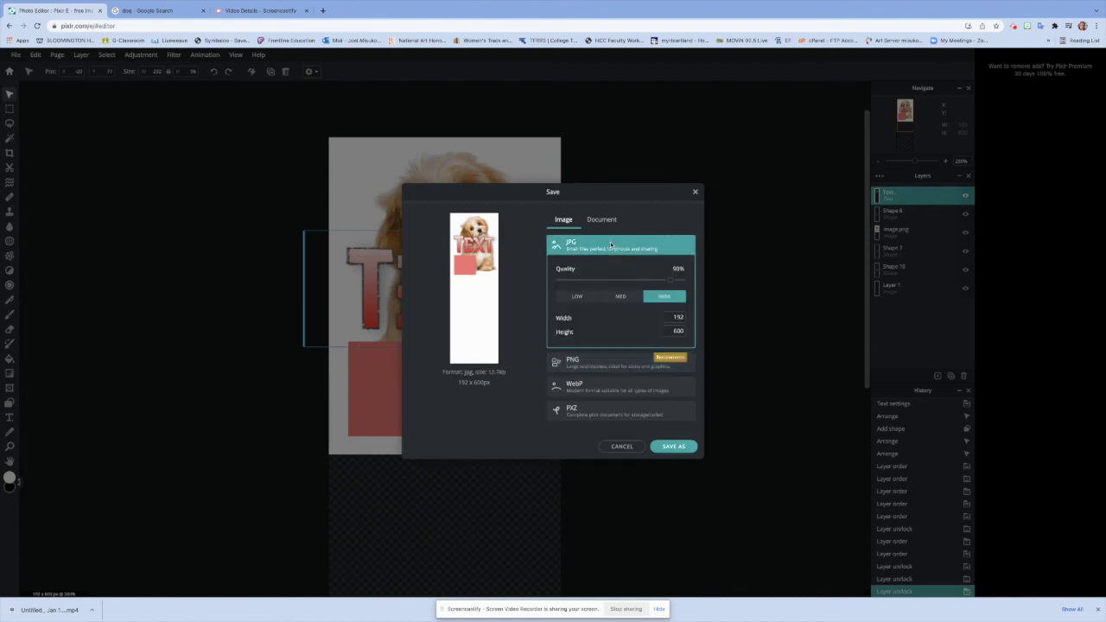
left_click(612, 385)
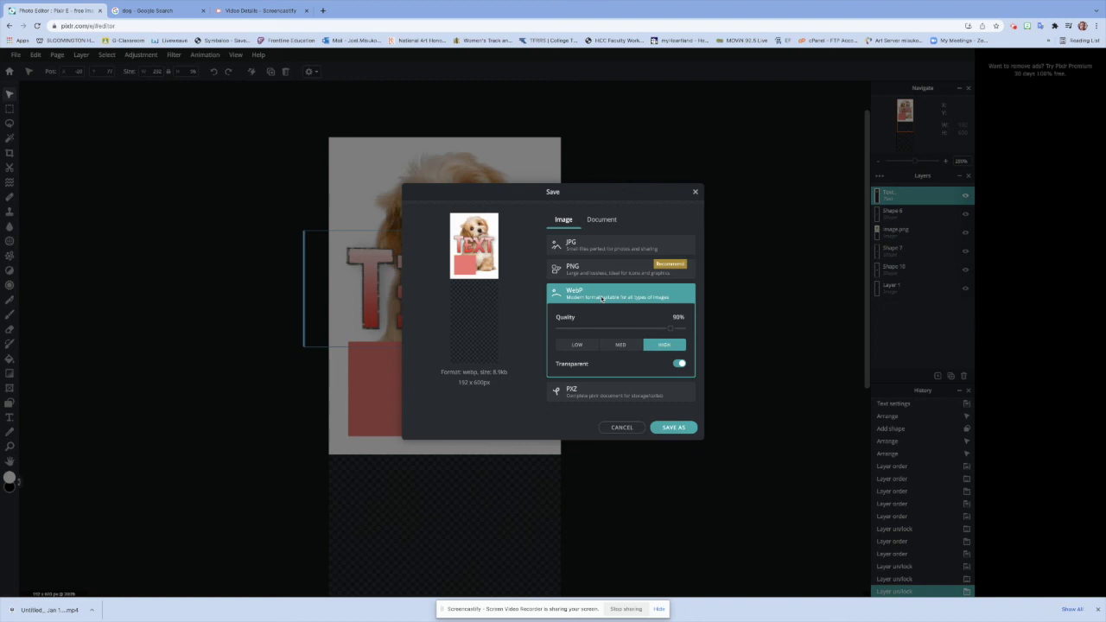
Step: Save the bookmark in PXZ format as Book Mark.pxz in the Documents folder, with the non-destructive option off
left_click(632, 391)
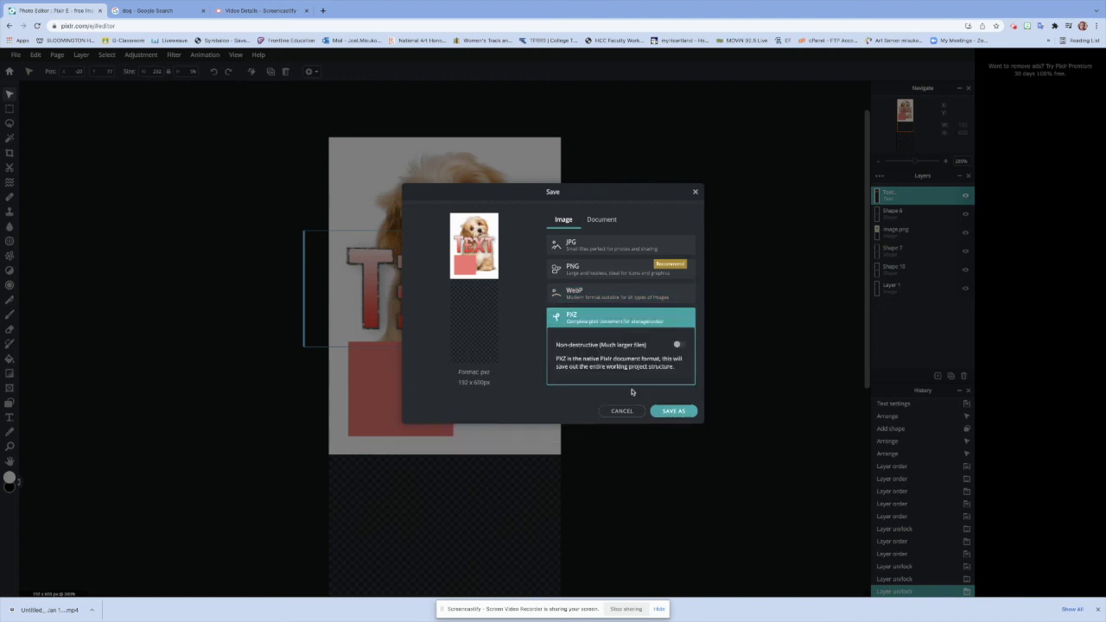
left_click(675, 411)
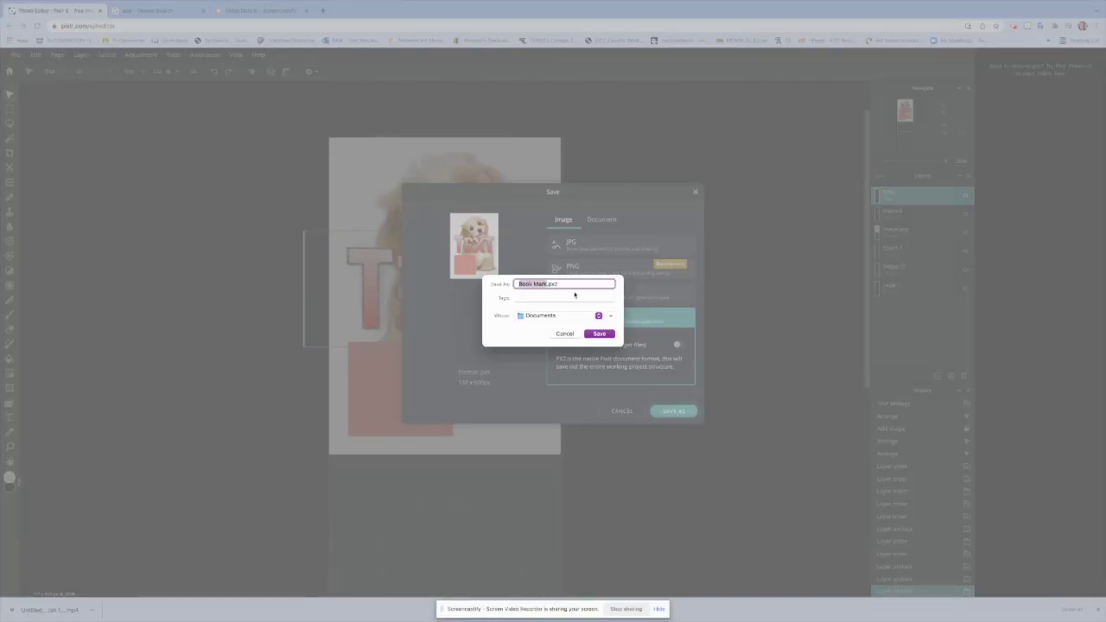
left_click(599, 334)
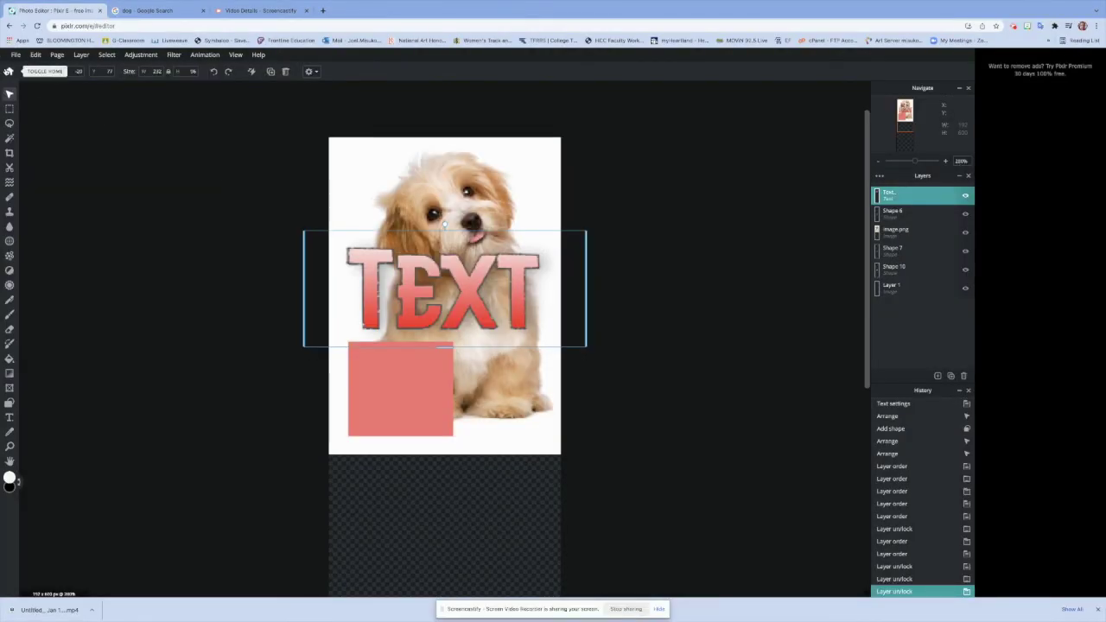
Step: Return to the home page and open the saved Book Mark.pxz file from the Documents folder
left_click(8, 71)
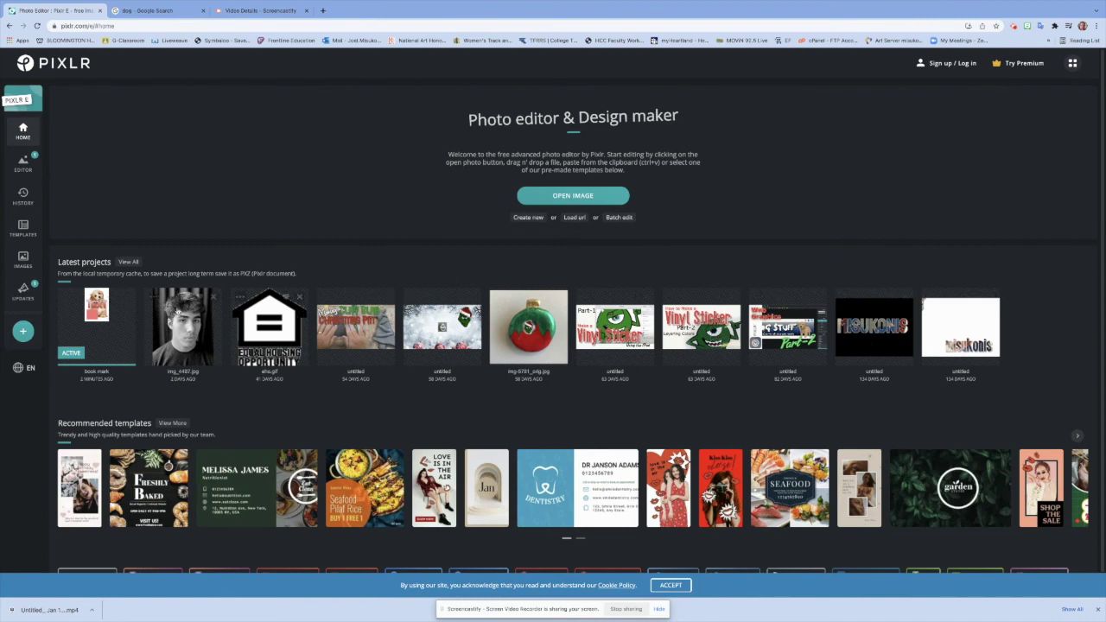
mouse_move(941, 326)
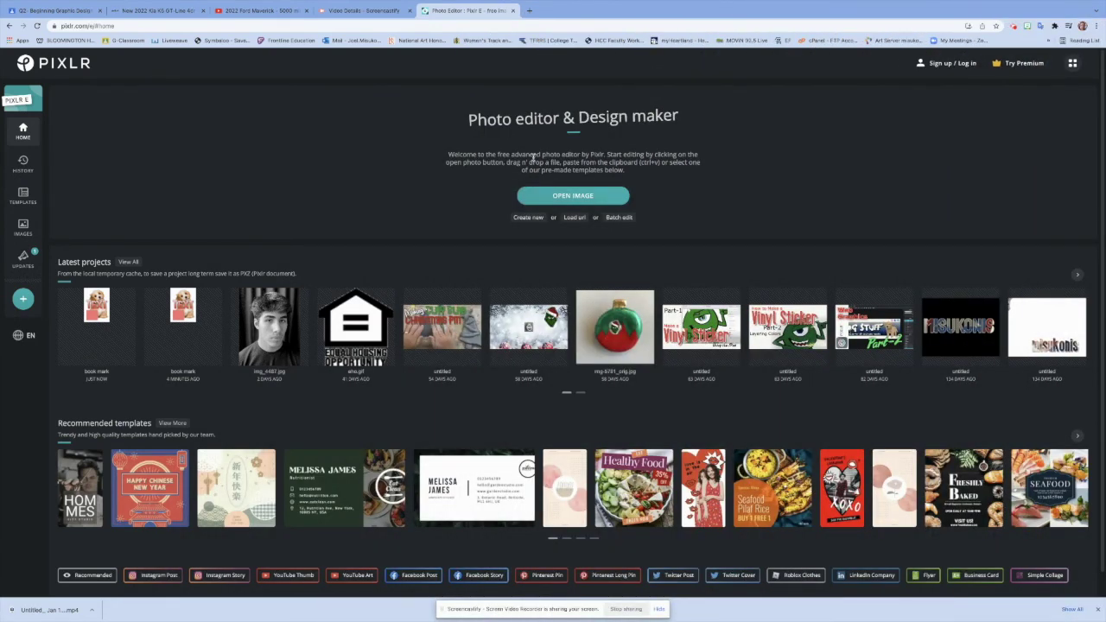
left_click(576, 195)
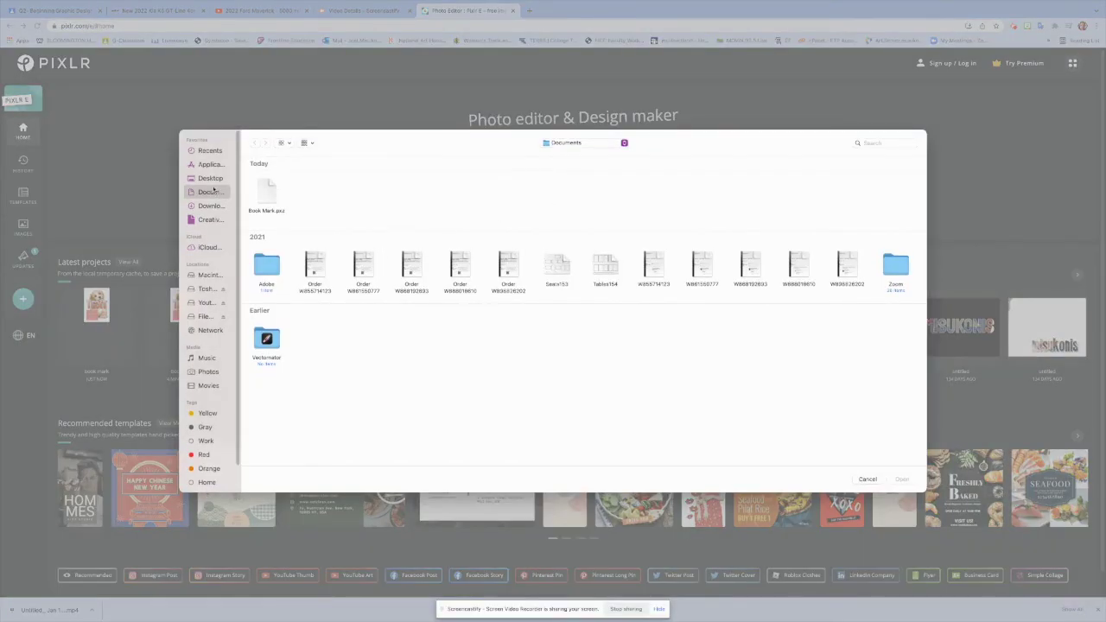
left_click(258, 193)
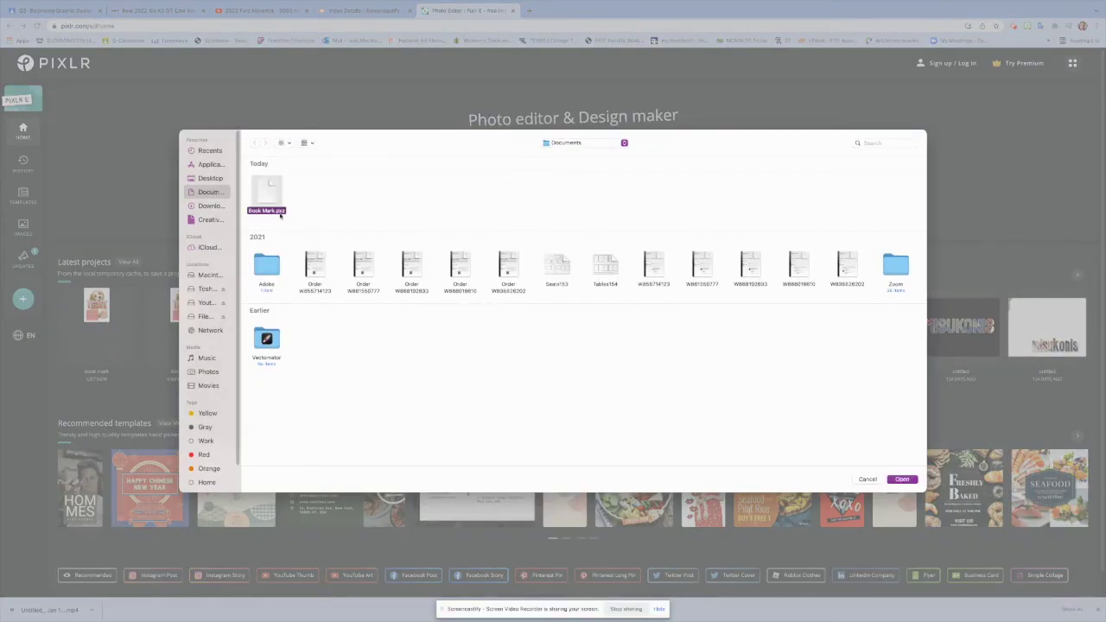
left_click(902, 479)
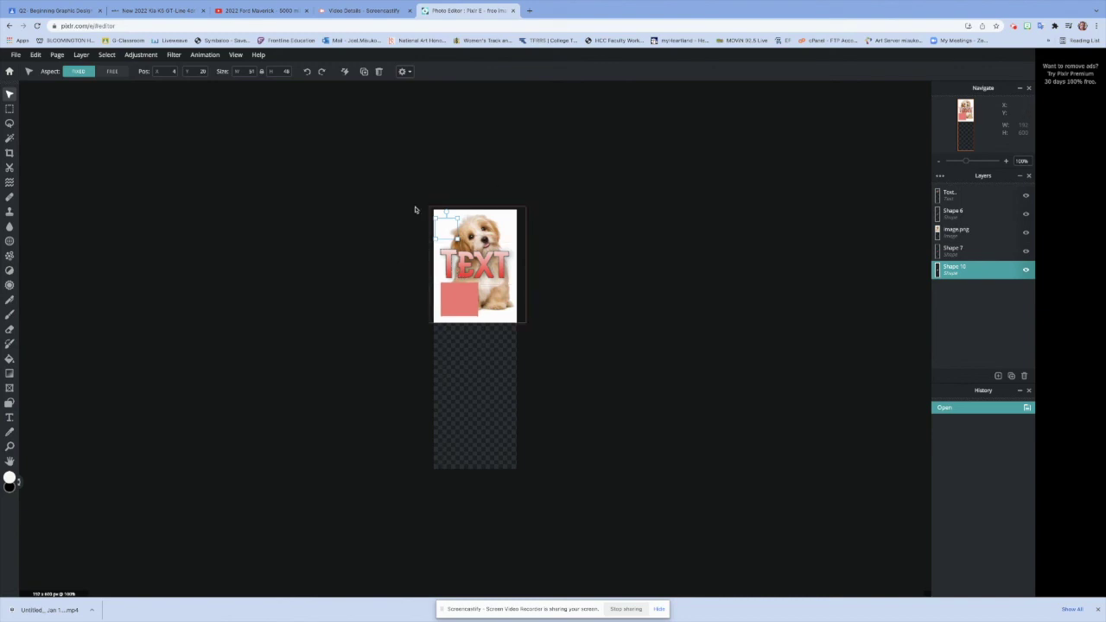
Step: Close the reopened Book Mark document
left_click(16, 54)
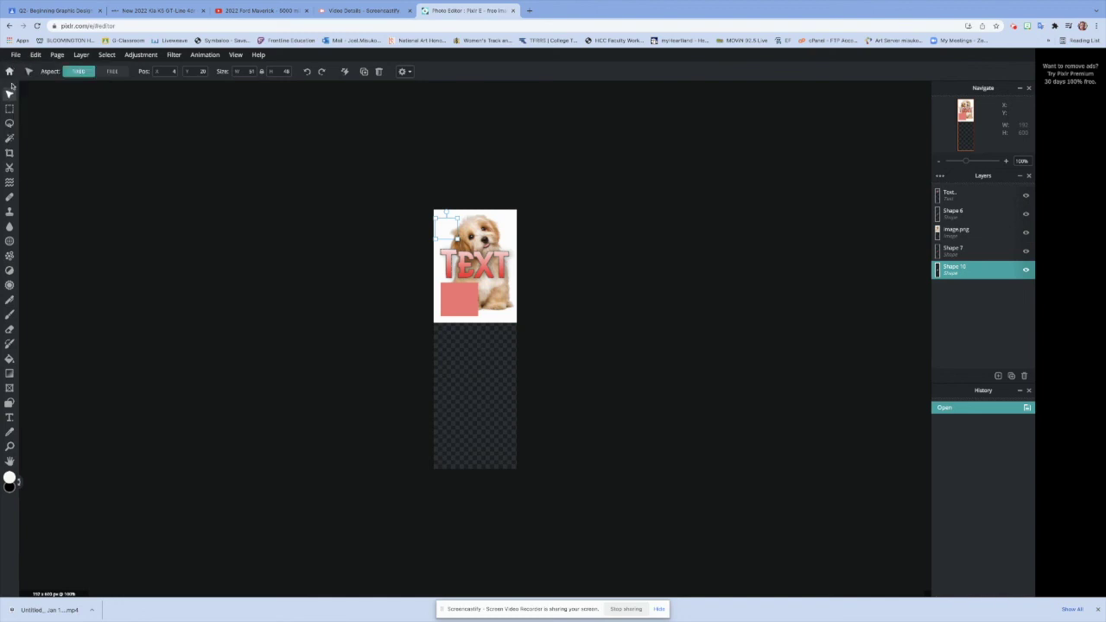
left_click(15, 54)
mouse_move(23, 143)
left_click(22, 167)
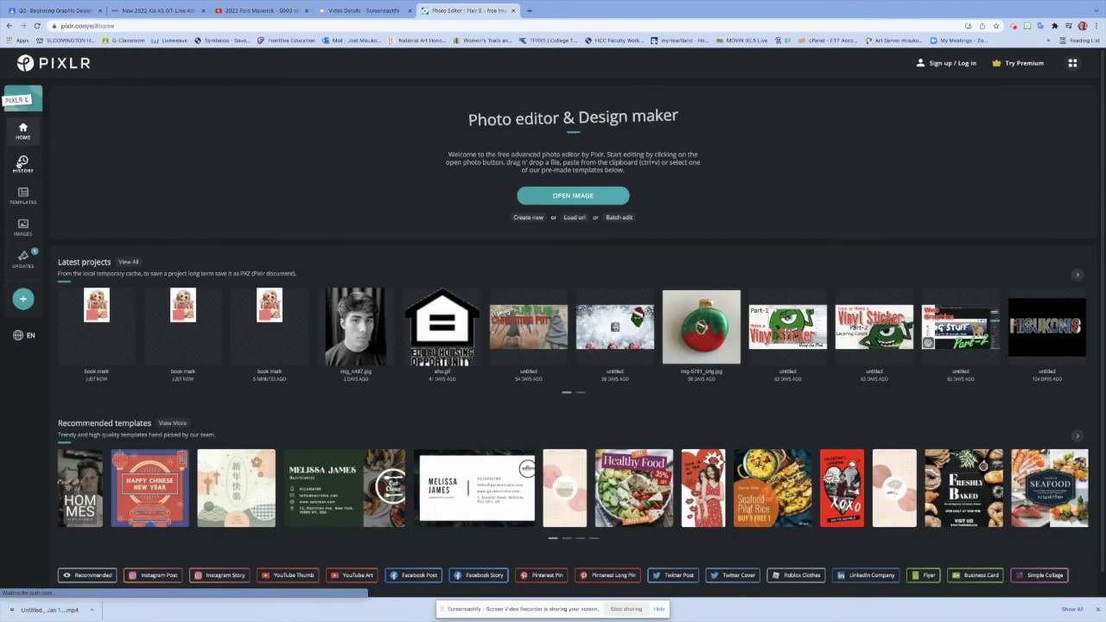